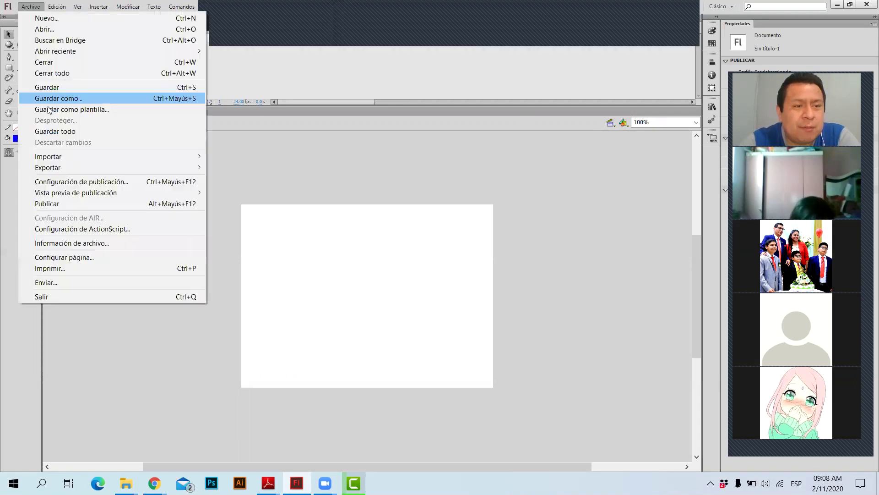
Try to import all the planet and sun images from the PLANETAS folder in Imágenes into the library.
mouse_move(59, 160)
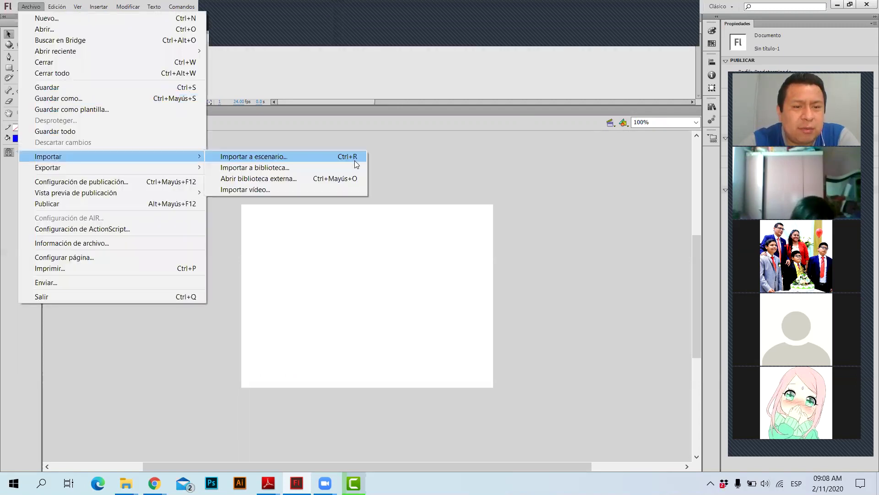
left_click(322, 168)
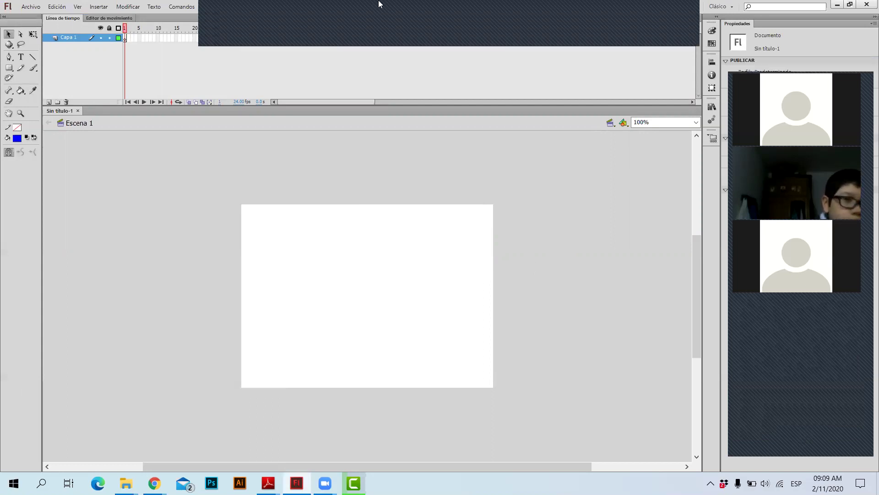
key("ctrl+alt+o")
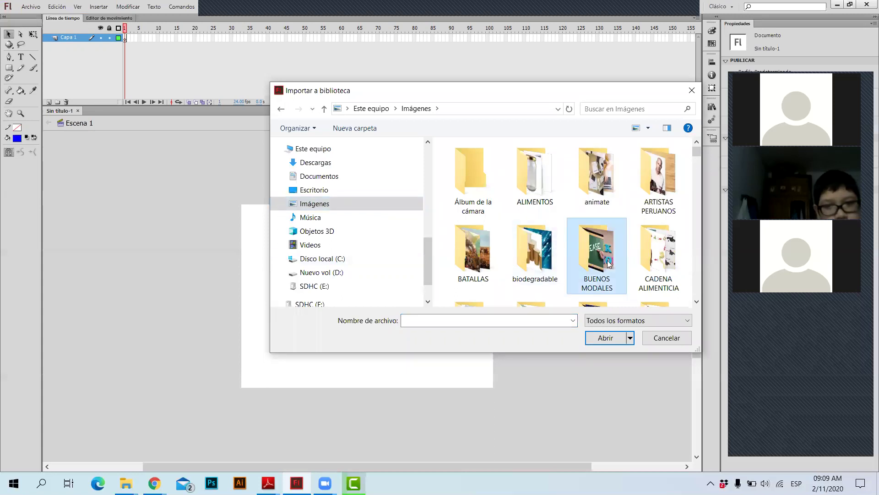
scroll(608, 260, "down", 5)
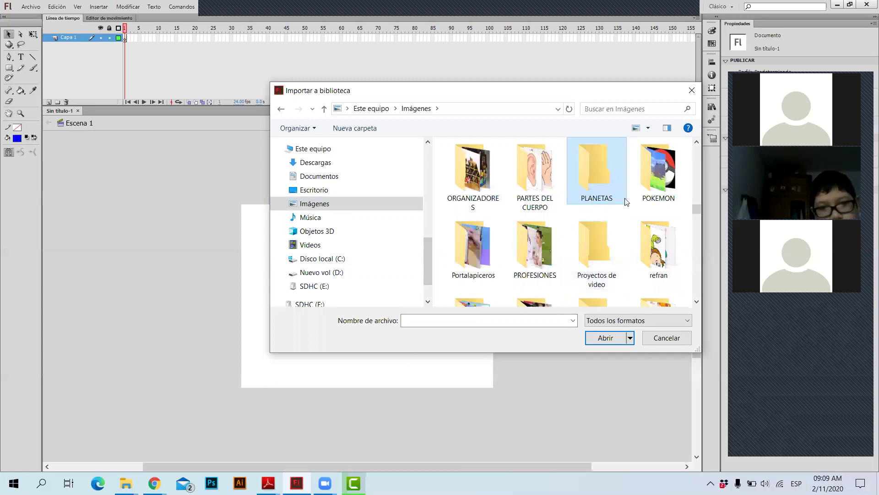
double_click(590, 184)
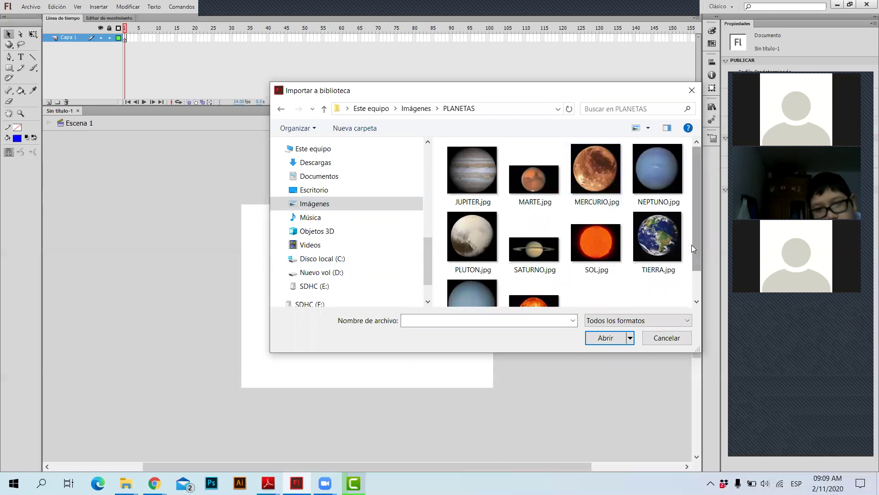
left_click_drag(694, 241, 697, 280)
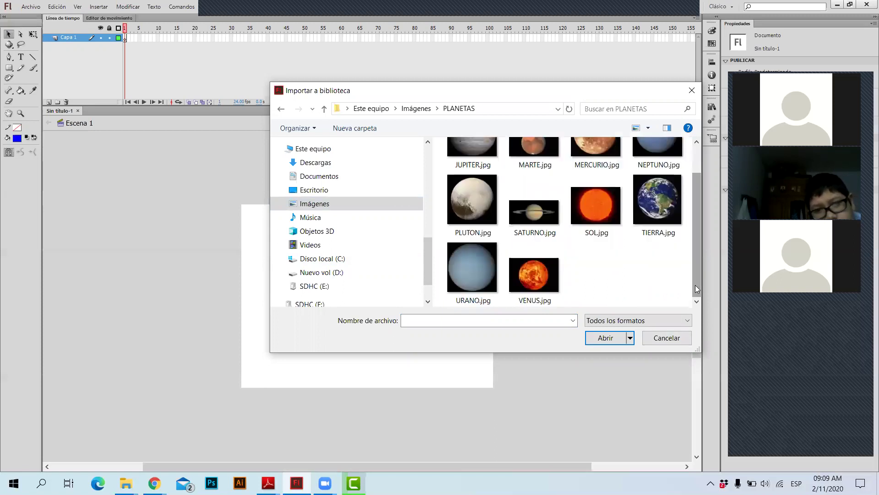
scroll(541, 202, "up", 1)
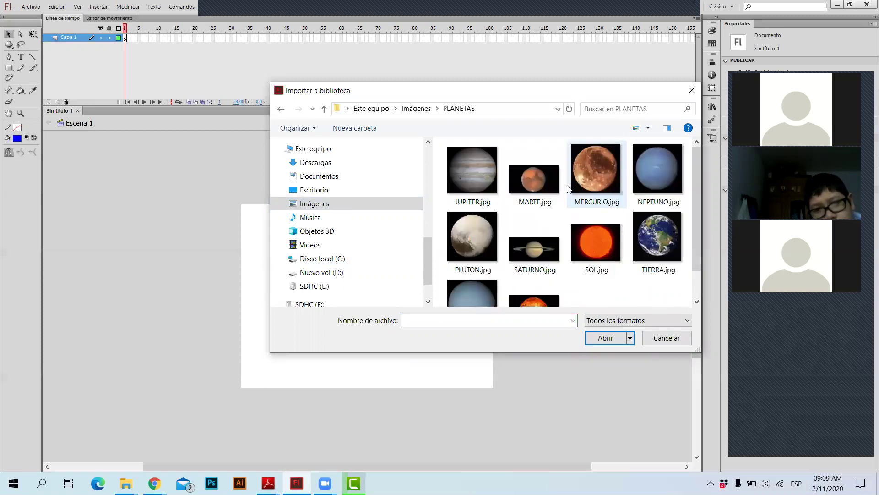
scroll(568, 195, "down", 1)
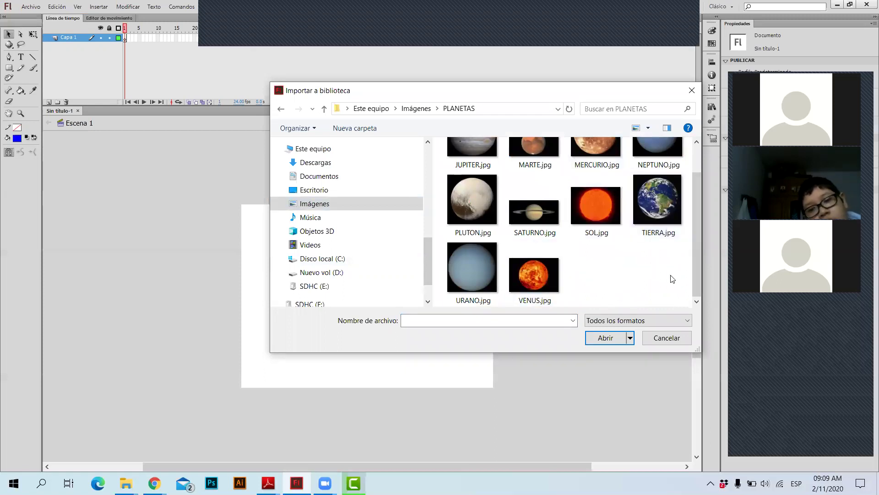
left_click_drag(676, 297, 471, 160)
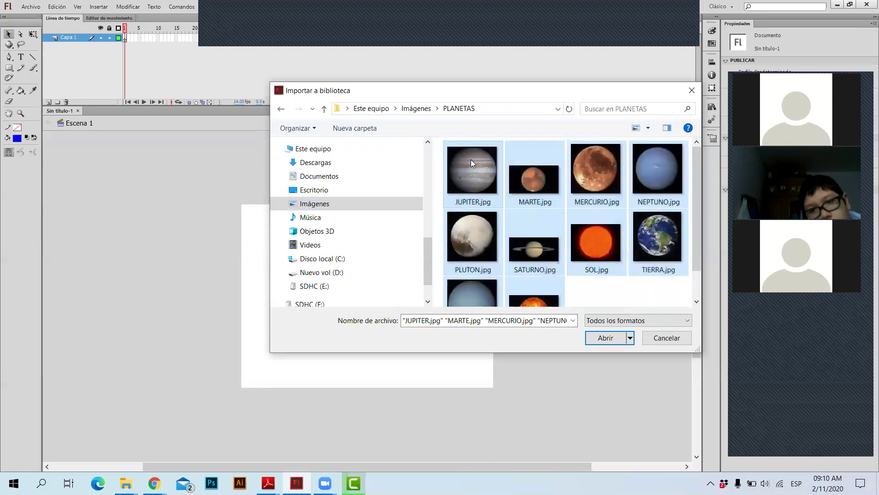
left_click(595, 338)
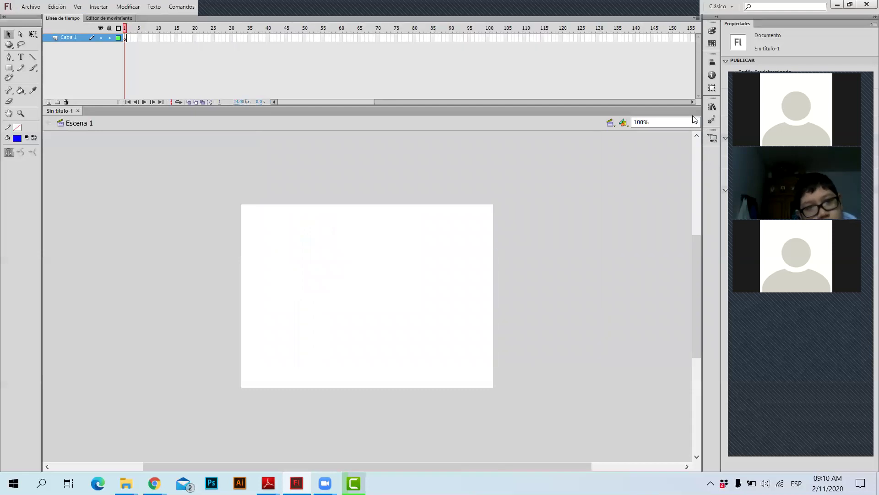
Check the document's library for the imported planet images.
left_click(712, 108)
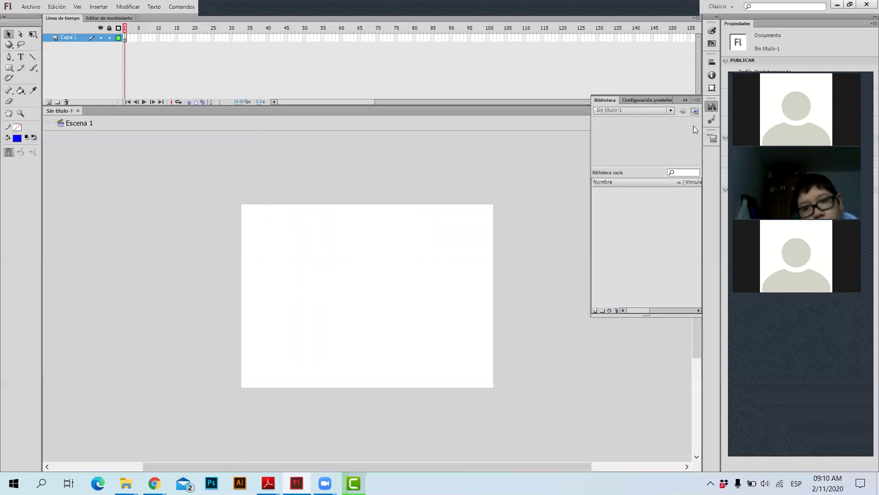
left_click(713, 108)
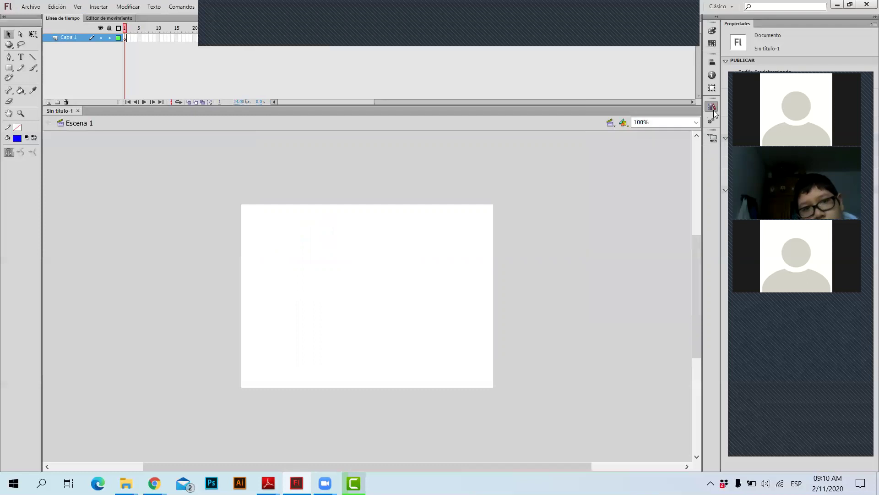
left_click(714, 110)
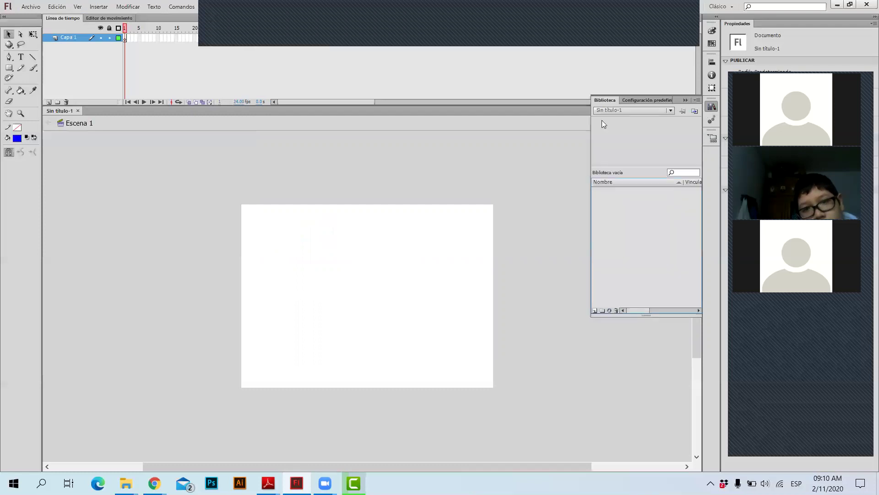
left_click(272, 152)
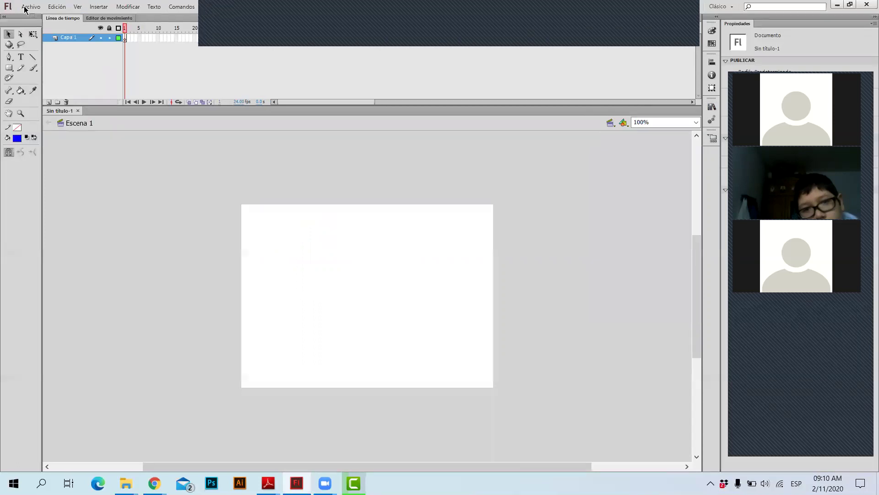
Import every image in the PLANETAS folder, from JUPITER.jpg to VENUS.jpg, into the library.
left_click(25, 10)
mouse_move(82, 156)
left_click(261, 165)
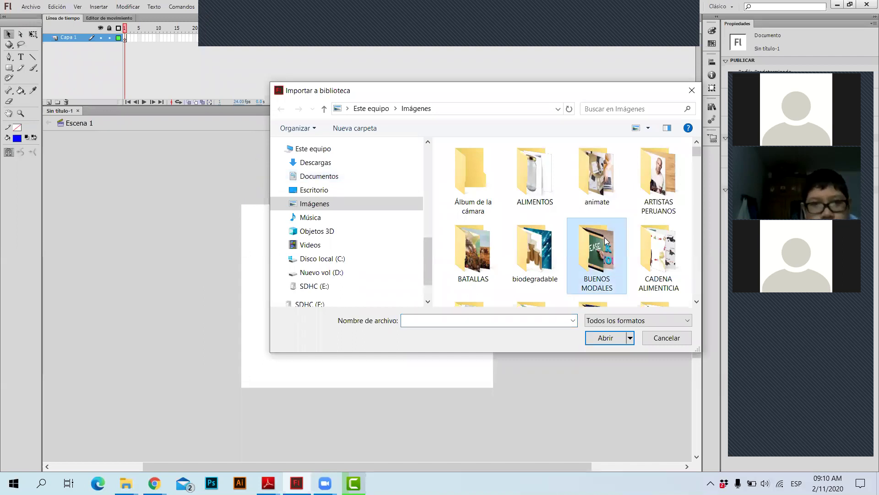
double_click(671, 296)
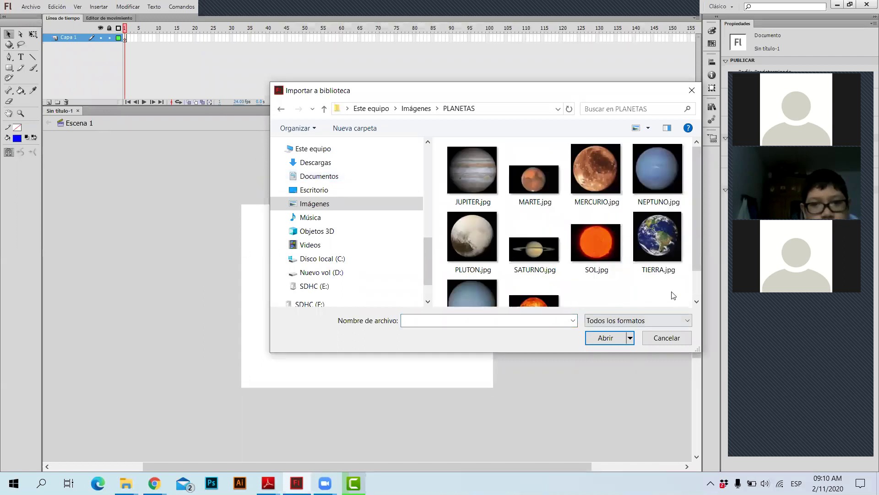
left_click_drag(437, 172, 671, 297)
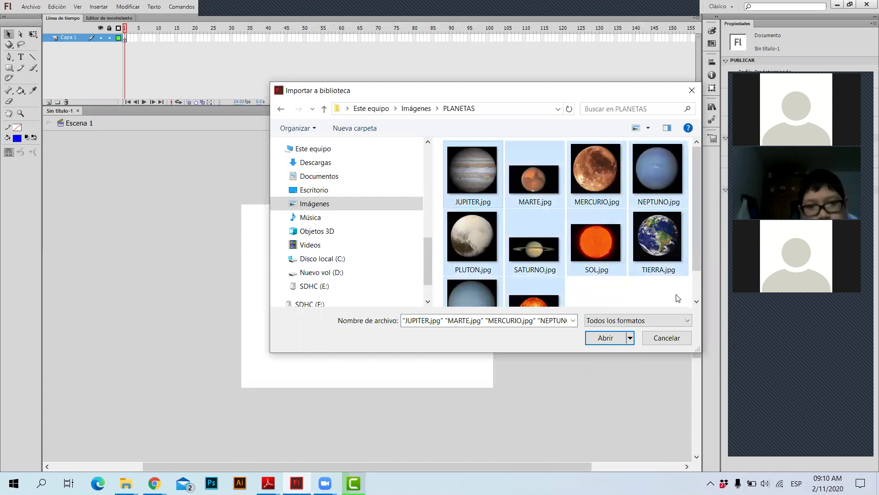
left_click(590, 339)
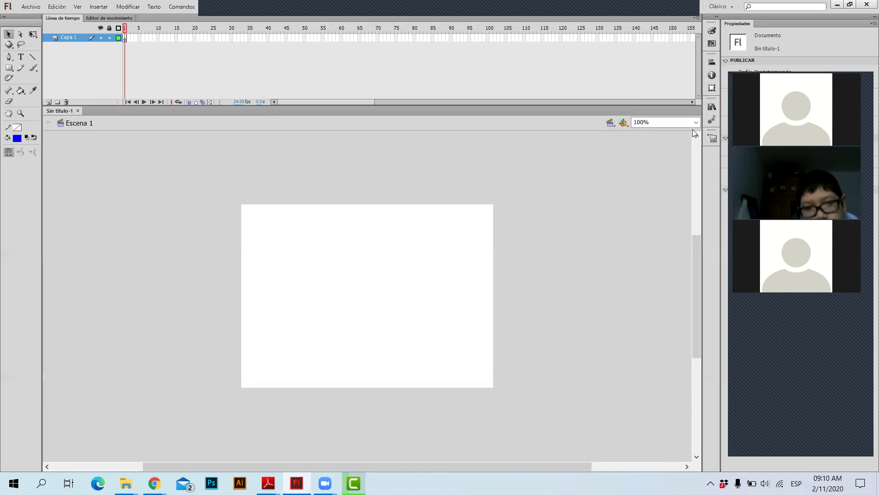
Preview VENUS.jpg, TIERRA.jpg and PLUTON.jpg in the library and consult the activity instructions in the Adobe Reader PDF.
left_click(712, 107)
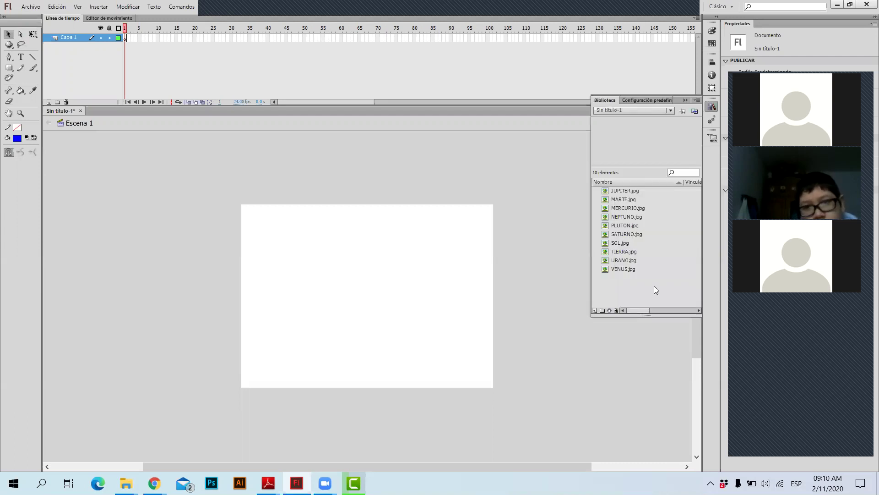
left_click(637, 269)
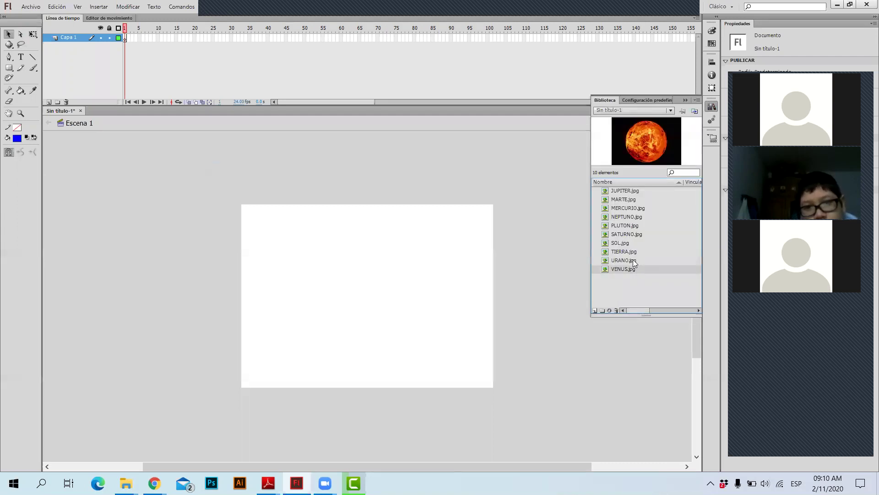
left_click(631, 252)
left_click(631, 229)
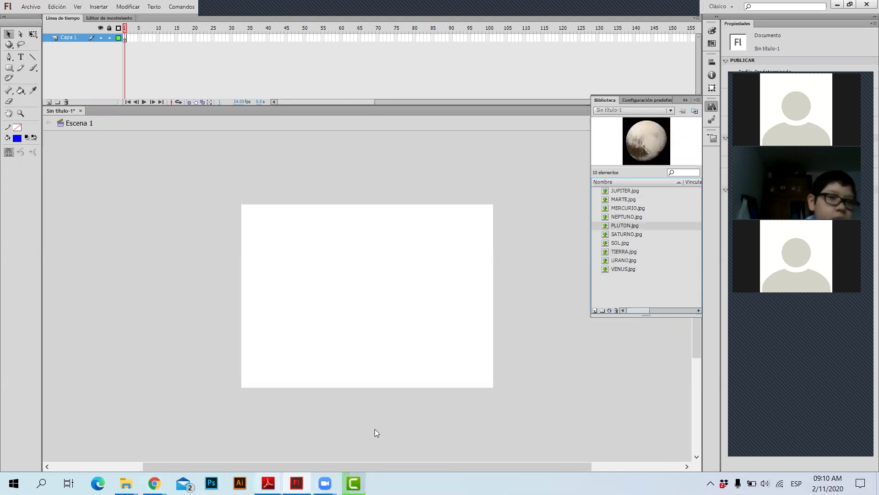
key("alt+Tab")
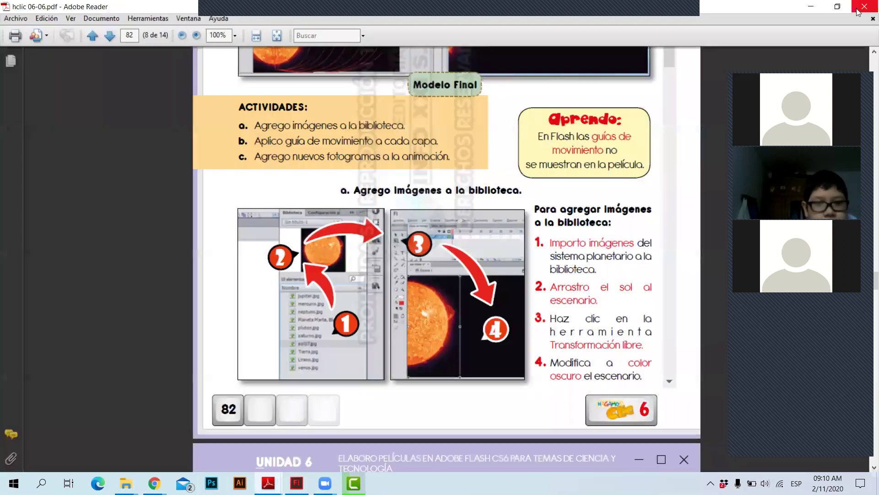
left_click(815, 7)
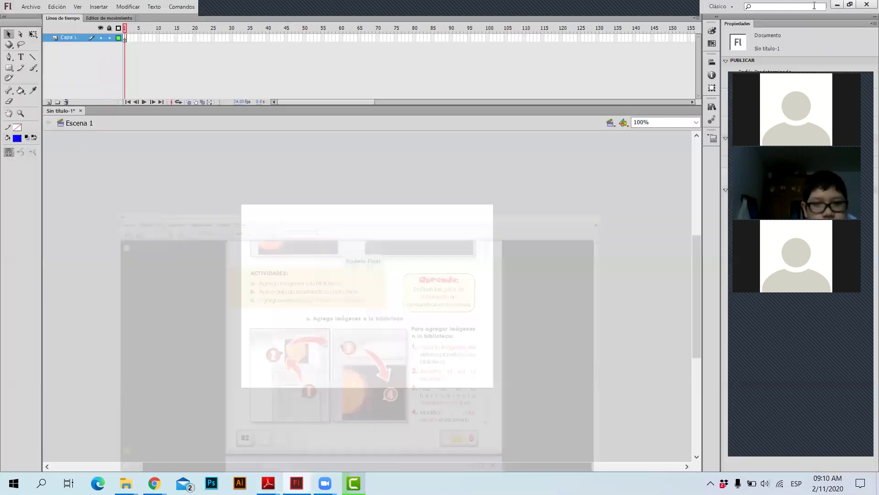
Place SOL.jpg from the library so that it overlaps the left half of the stage, and test the movie.
left_click(711, 106)
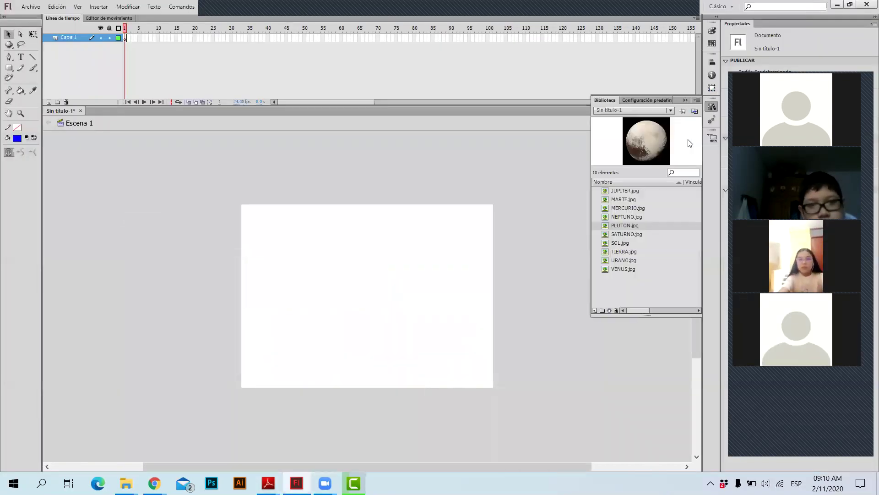
left_click(620, 243)
left_click_drag(538, 224, 441, 337)
left_click_drag(411, 326, 336, 245)
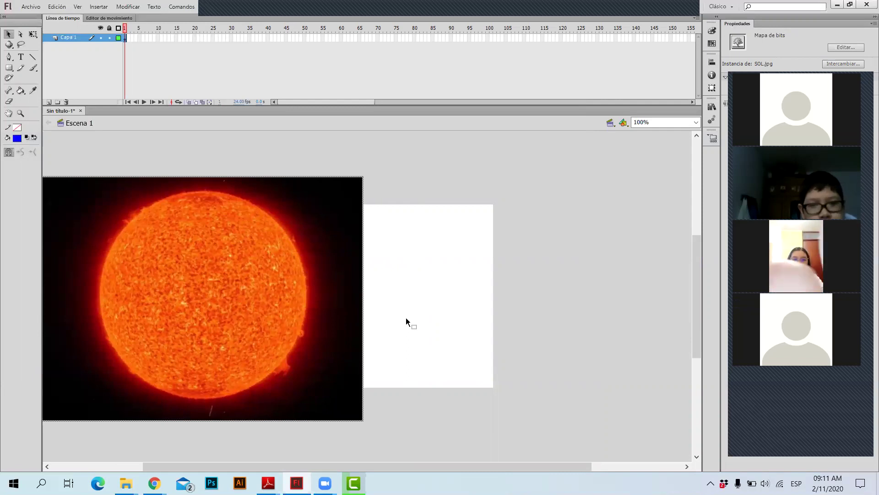
key("ctrl+Return")
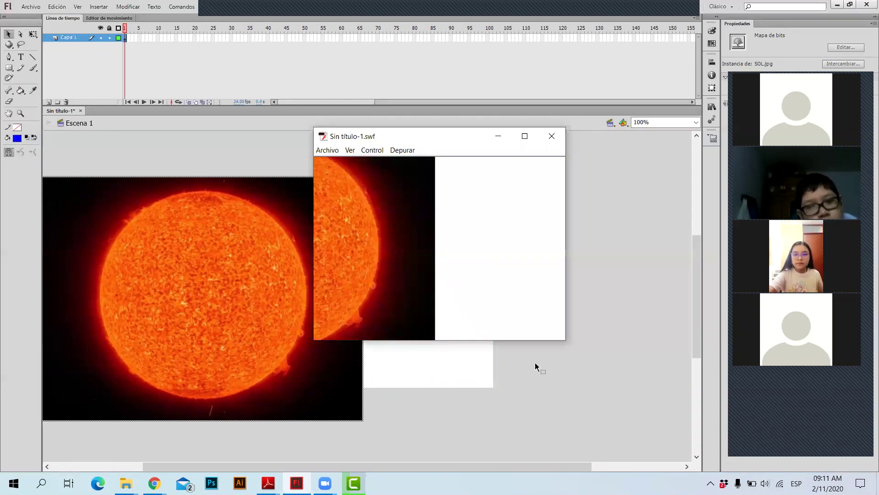
left_click(552, 136)
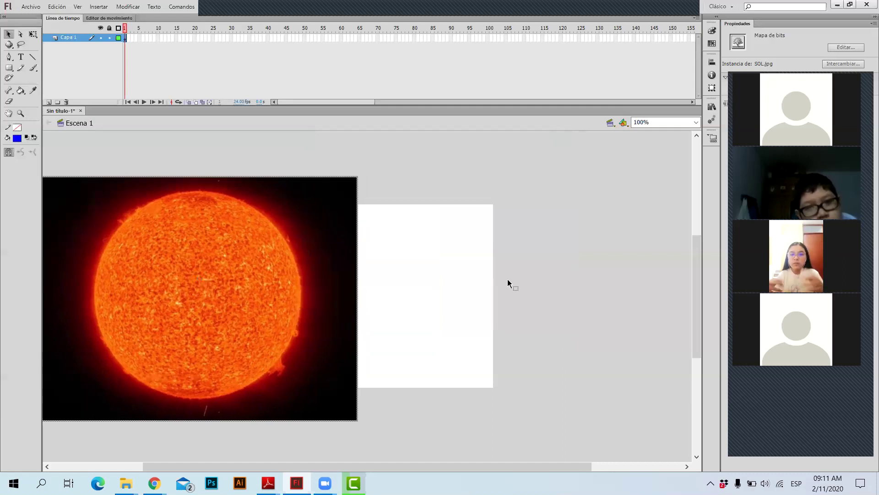
Set the stage background to a near-black reddish colour sampled from the dark area beside the sun in the image.
left_click(370, 251)
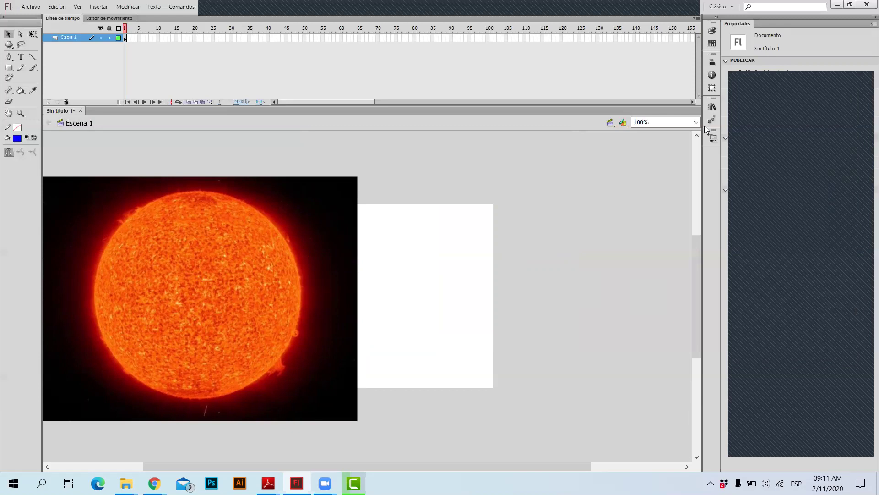
left_click(762, 177)
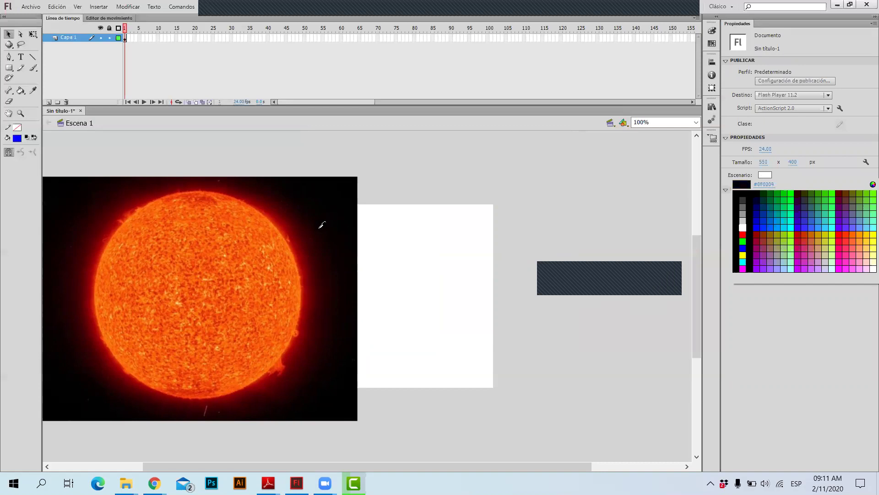
left_click(343, 282)
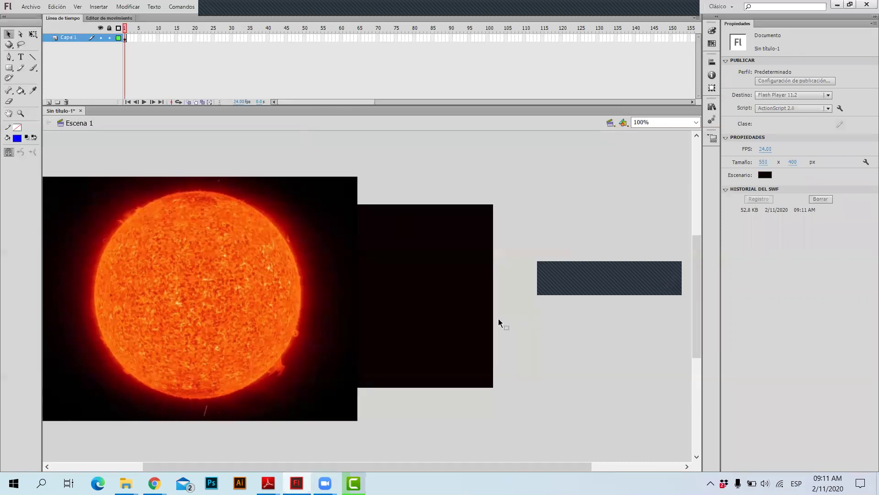
left_click(765, 174)
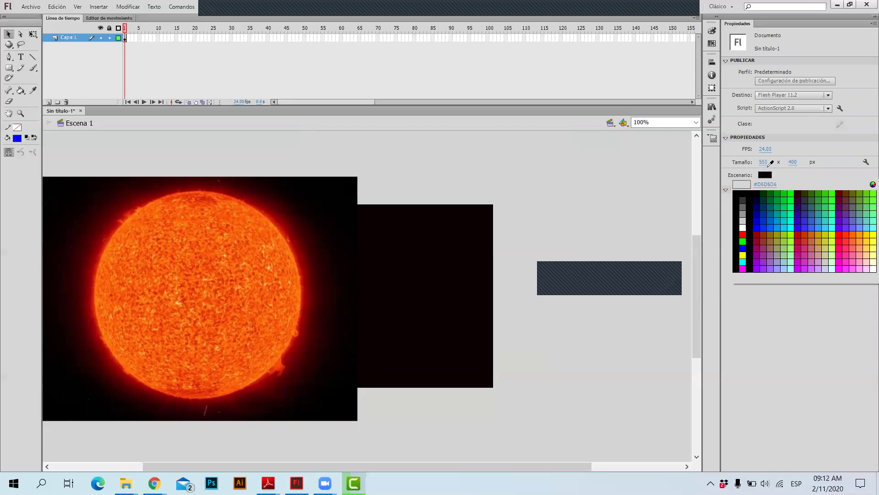
left_click(328, 255)
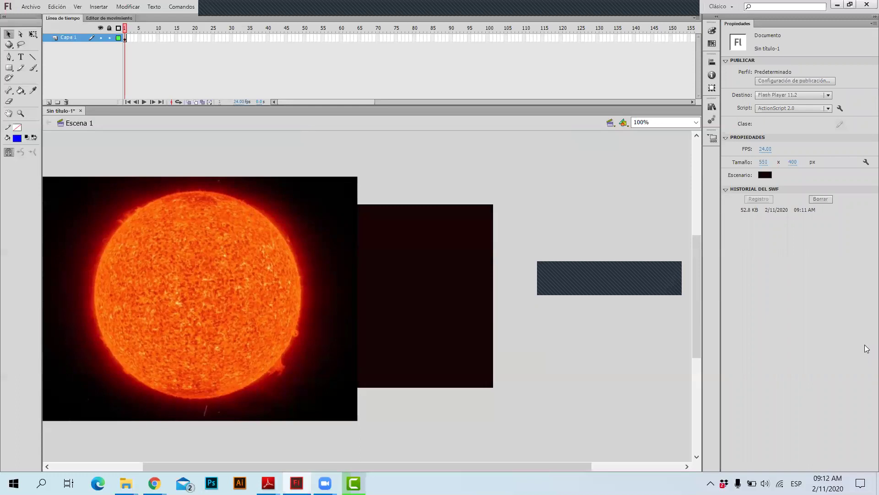
Test the movie with the dark background and compare the preview with the stage.
key("ctrl+Return")
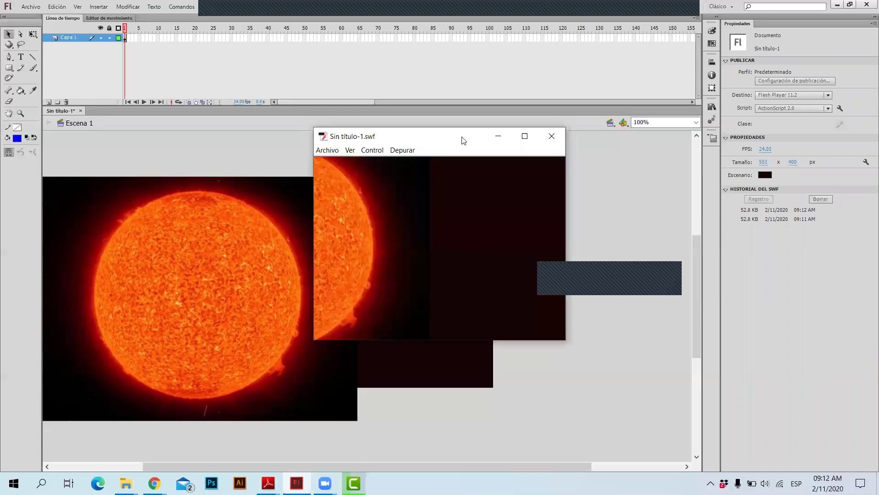
left_click_drag(462, 140, 634, 175)
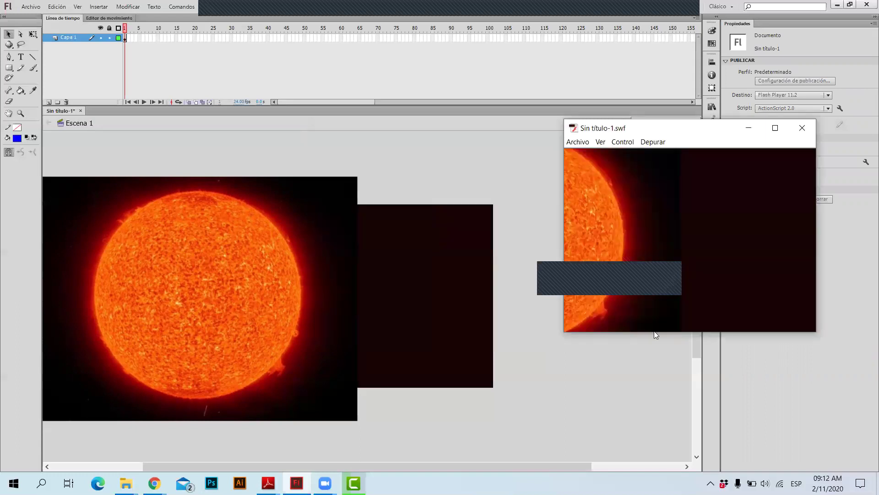
left_click(802, 131)
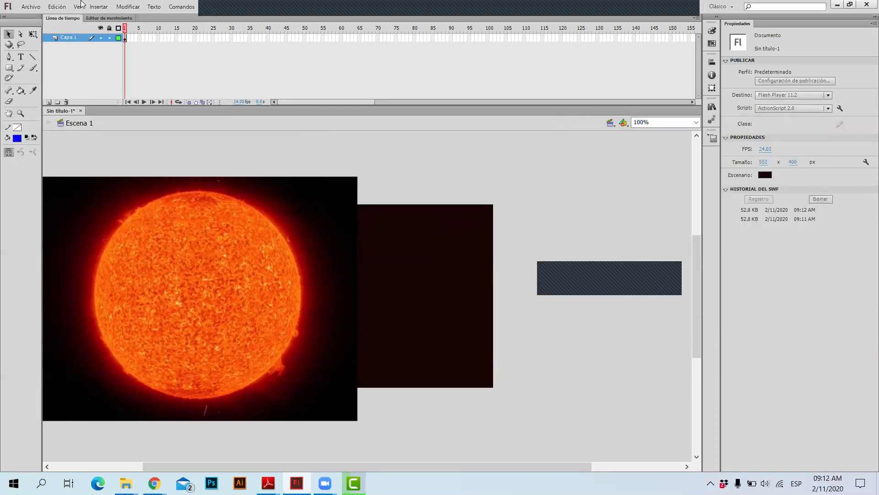
Consult section b of hclic 06-06.pdf in Adobe Reader on applying motion guides to each layer, and return to Flash.
mouse_move(269, 483)
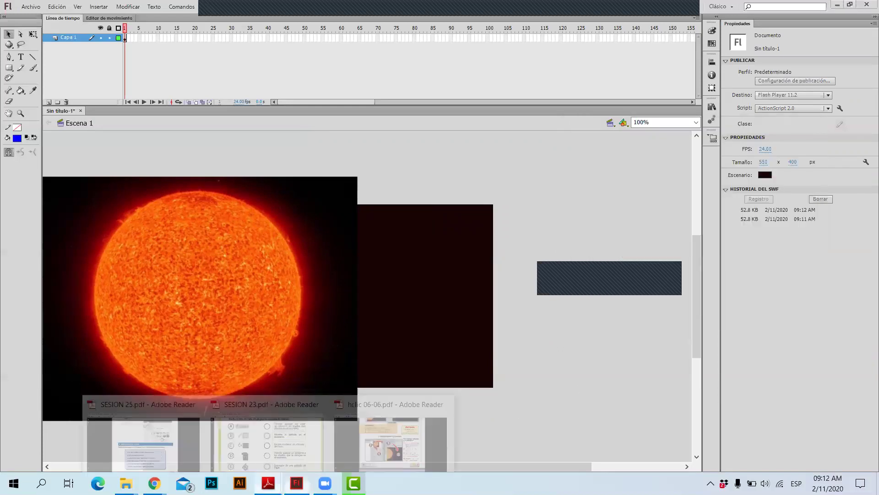
left_click(406, 407)
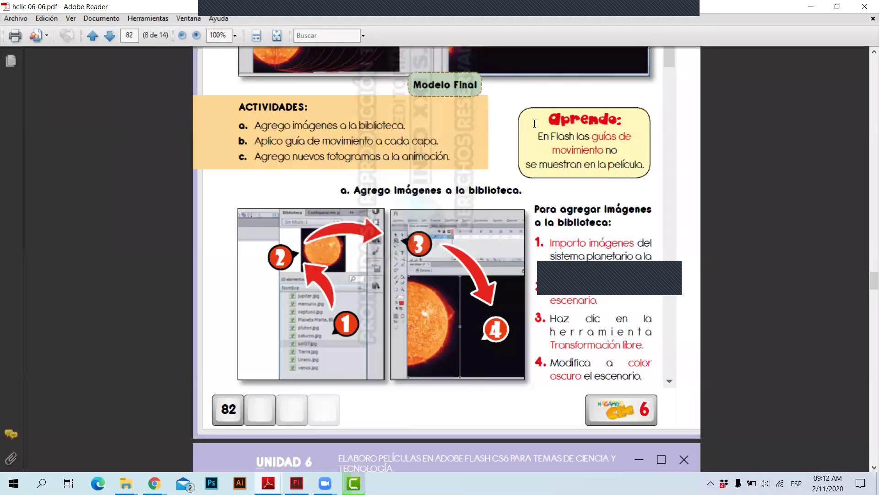
scroll(534, 124, "down", 5)
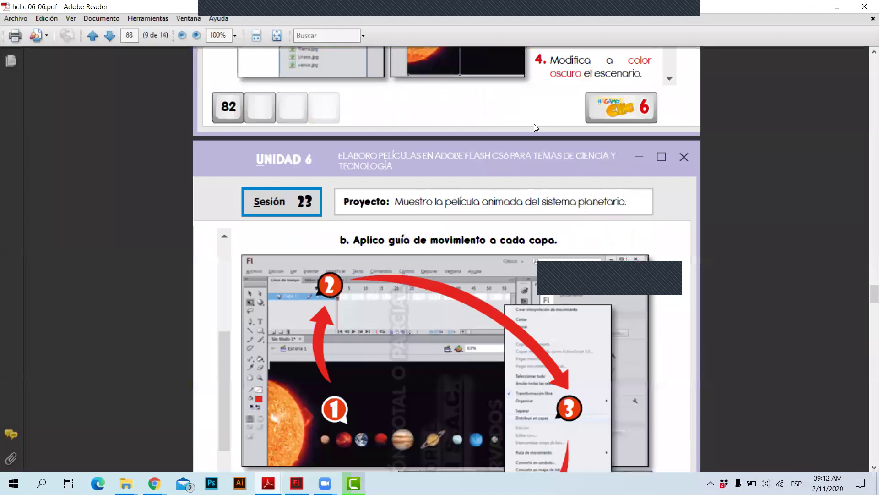
scroll(534, 124, "down", 2)
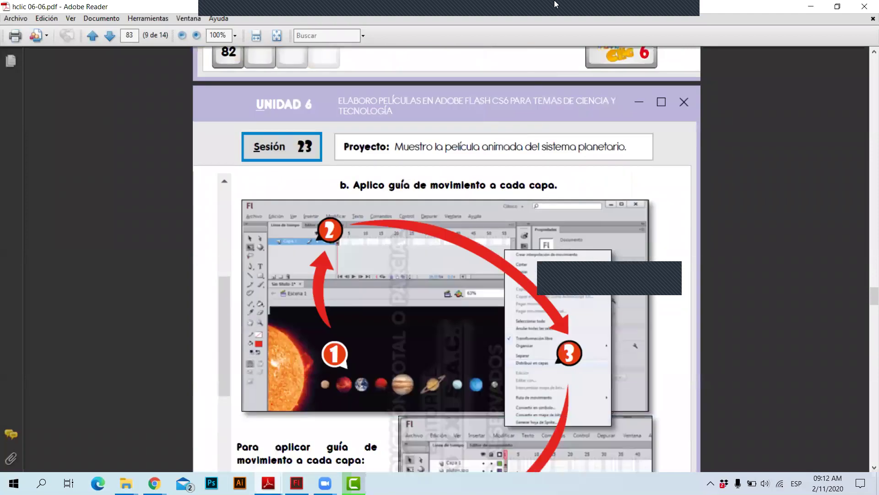
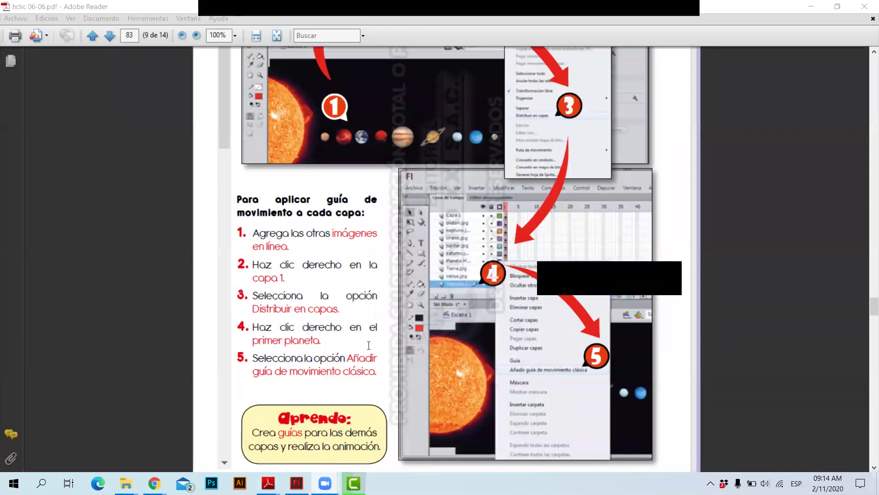
scroll(385, 263, "down", 3)
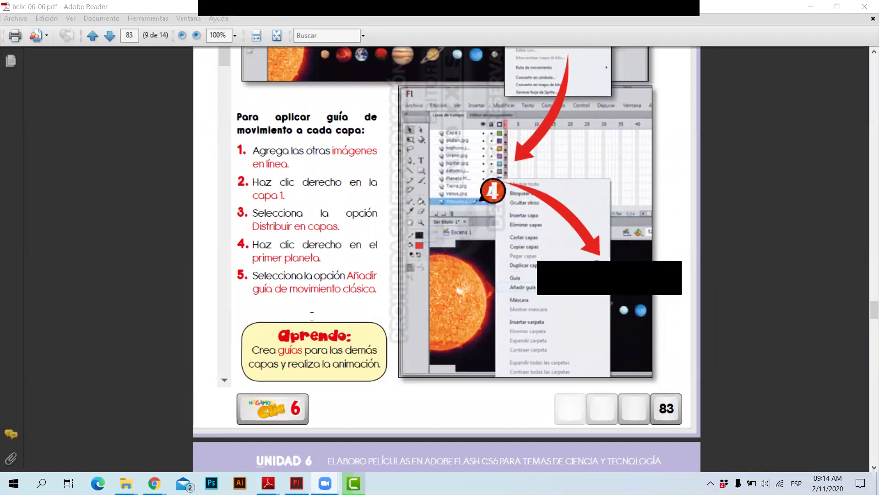
scroll(311, 316, "up", 4)
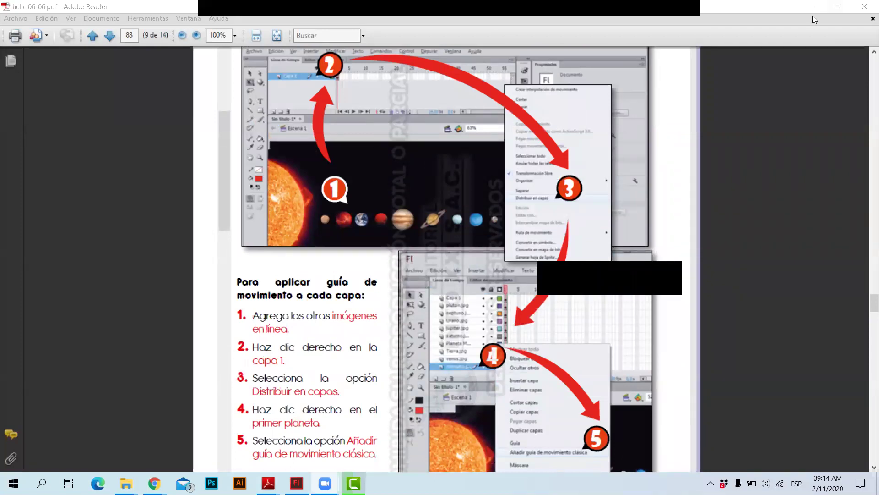
left_click(297, 483)
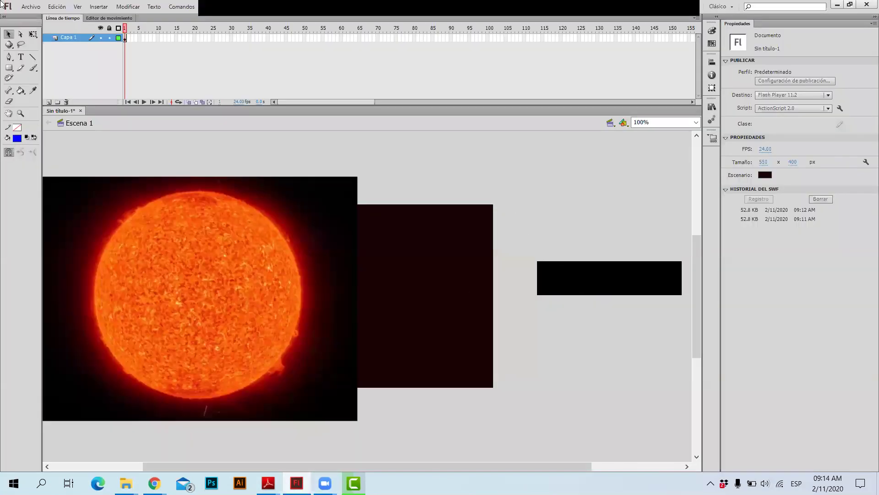
Try placing JUPITER.jpg from the library on the stage at its original size, and delete it.
left_click(711, 107)
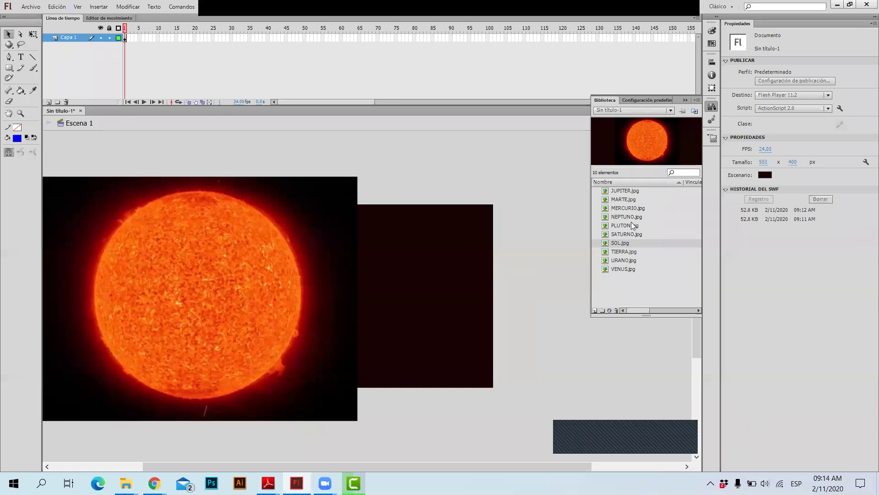
left_click(629, 269)
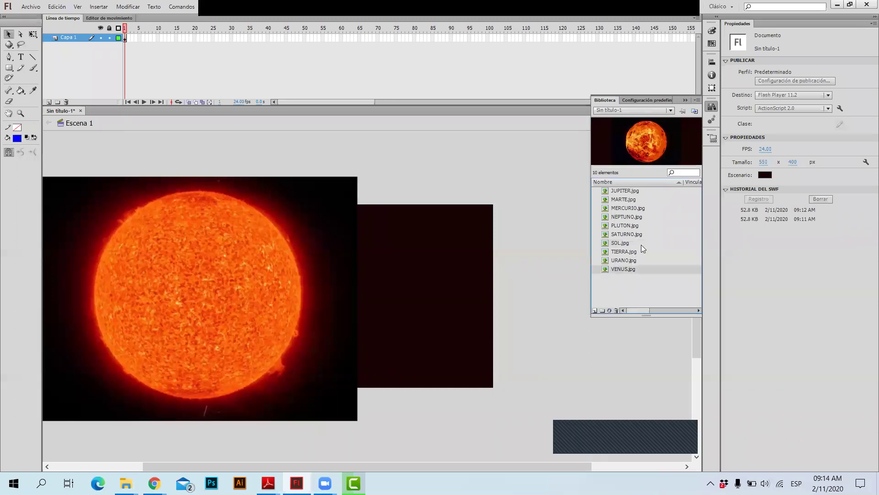
left_click(627, 190)
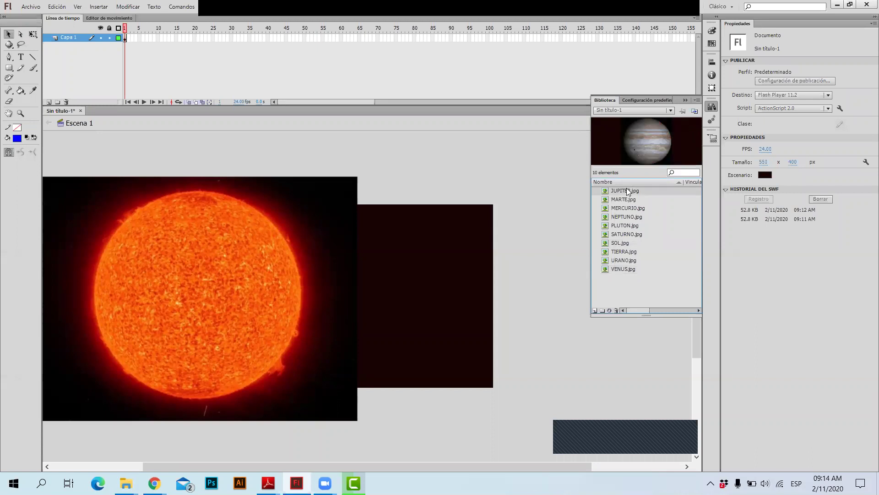
left_click_drag(626, 188, 427, 336)
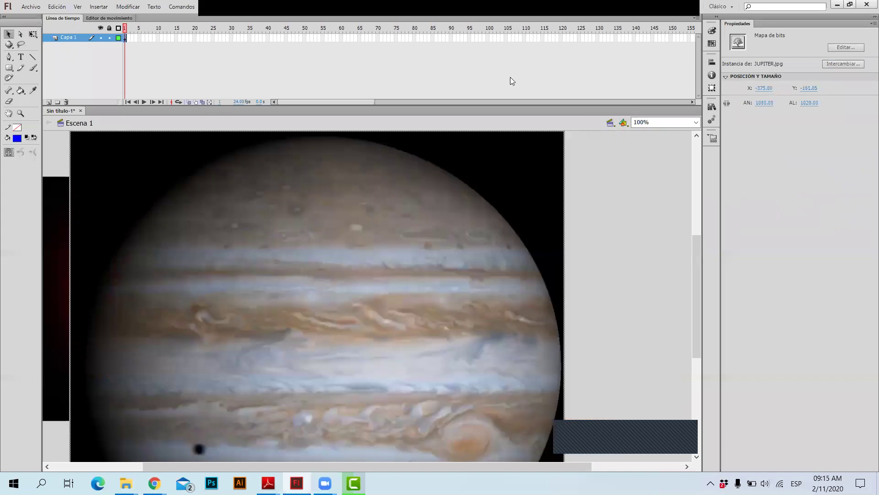
left_click_drag(522, 300, 544, 331)
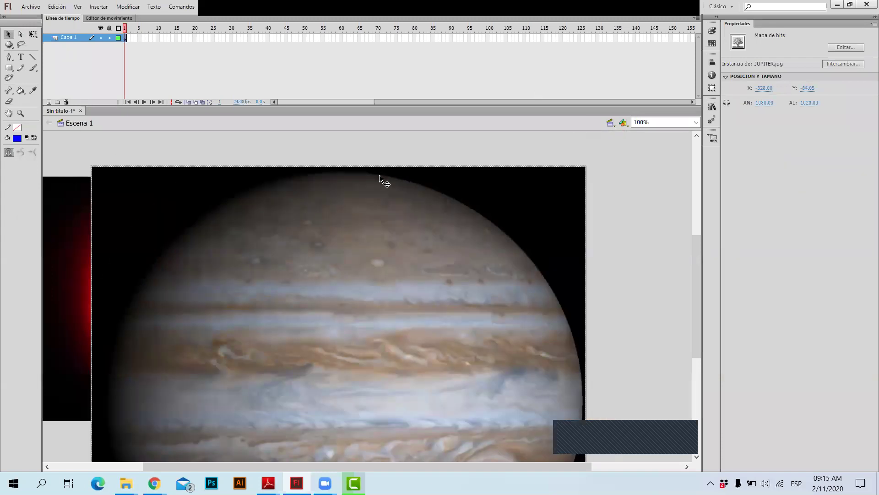
key("Delete")
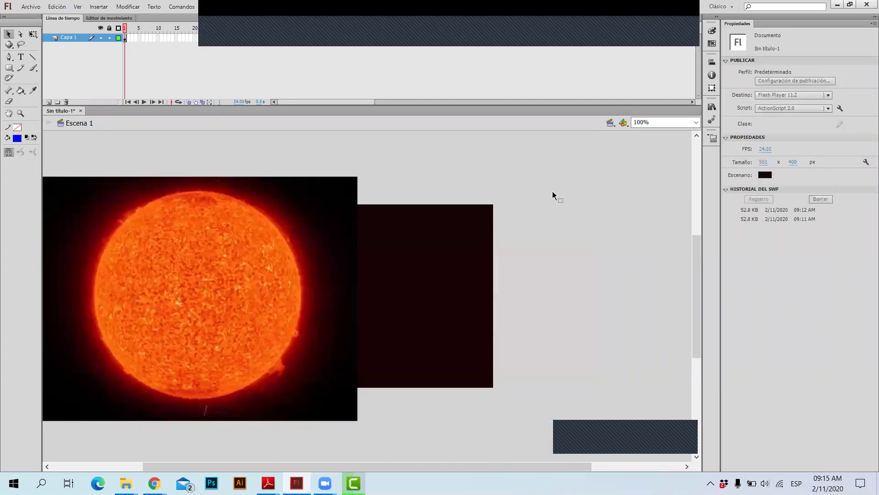
Place MERCURIO.jpg from the library on the dark part of the stage beside the sun.
left_click(713, 106)
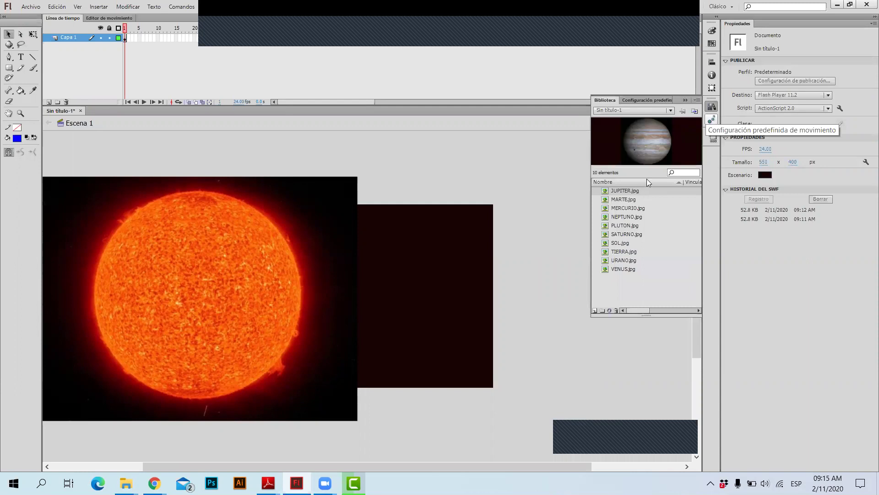
left_click(631, 249)
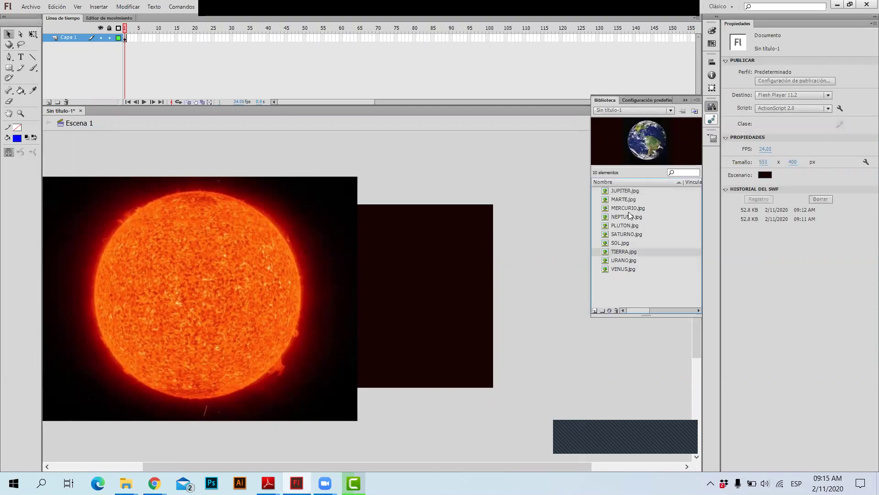
left_click_drag(636, 208, 403, 296)
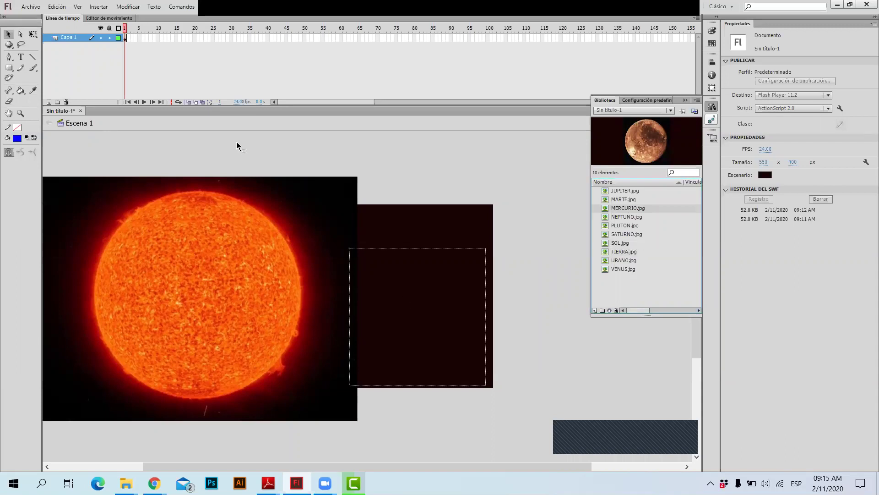
Try shrinking the Mercury image freehand with Free Transform to about 43 × 52 px, and undo the scaling.
left_click(33, 34)
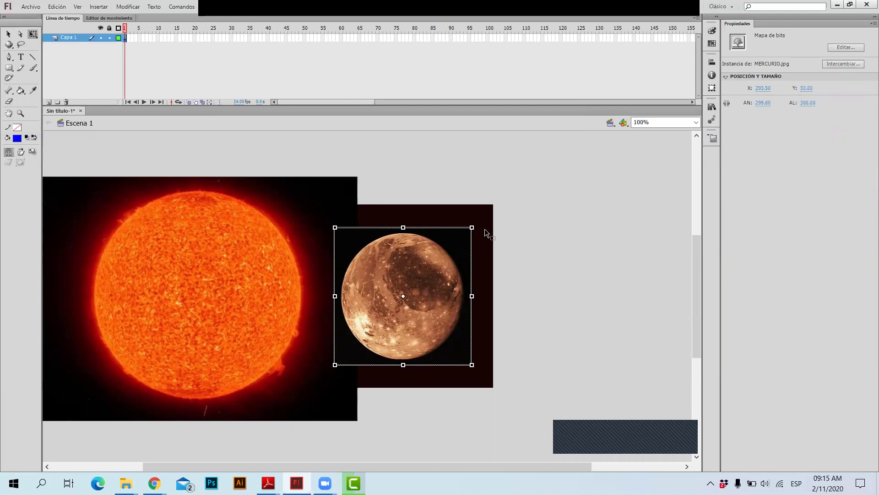
left_click_drag(470, 228, 421, 279)
left_click_drag(421, 279, 421, 278)
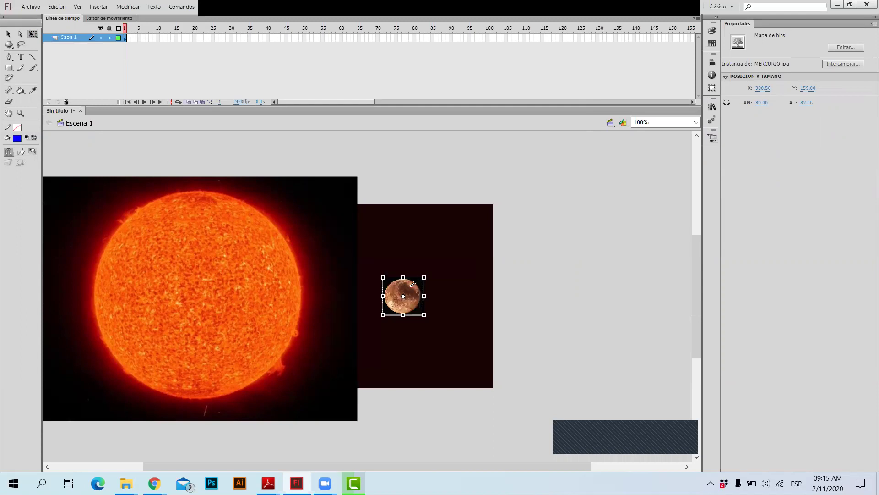
left_click_drag(413, 284, 413, 284)
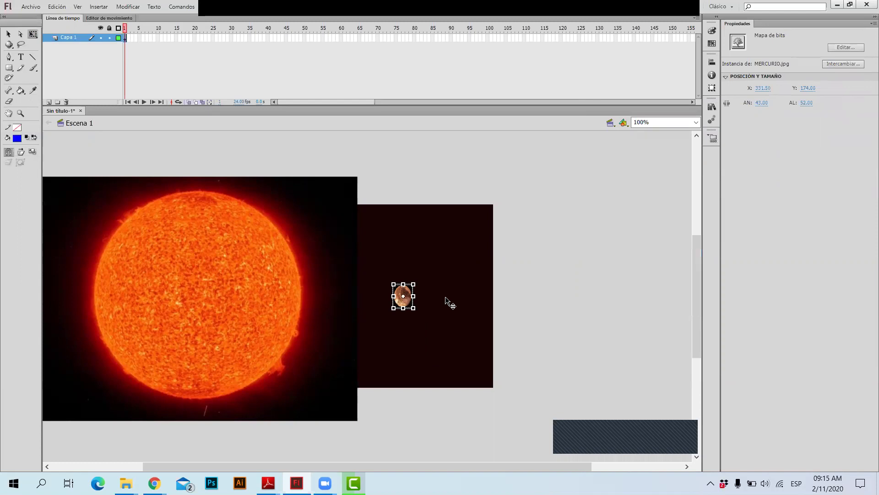
key("ctrl+z")
key("ctrl+z")
Set the Mercury image's width and height to 10 px each.
left_click(760, 103)
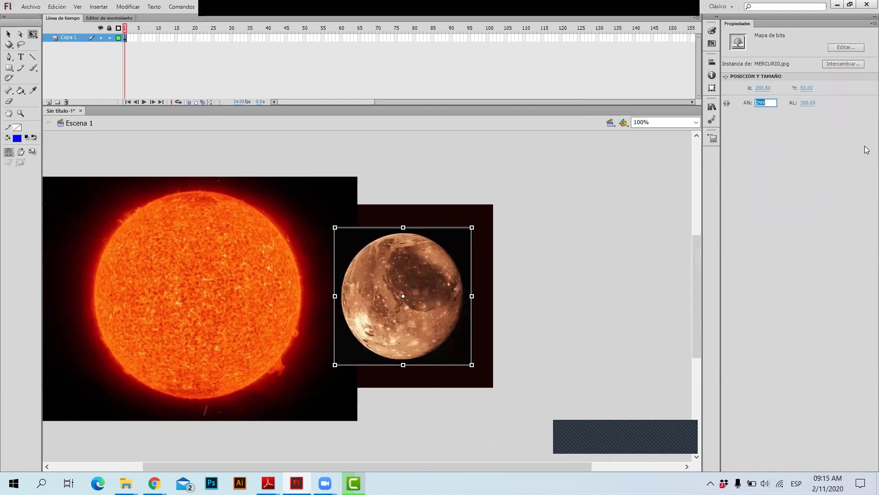
type("10")
key("Tab")
type("10")
key("Return")
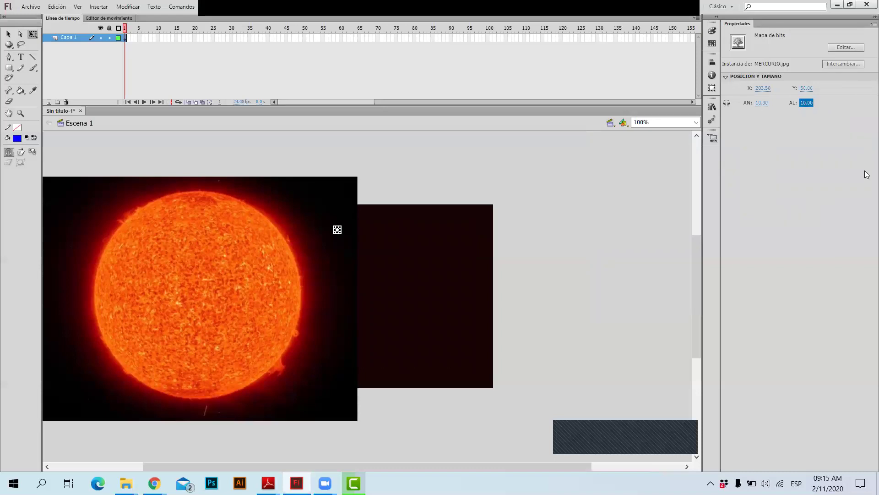
Set the Mercury image's width and height to 50 px each and deselect it.
left_click(761, 103)
type("50")
key("Tab")
type("50")
key("Return")
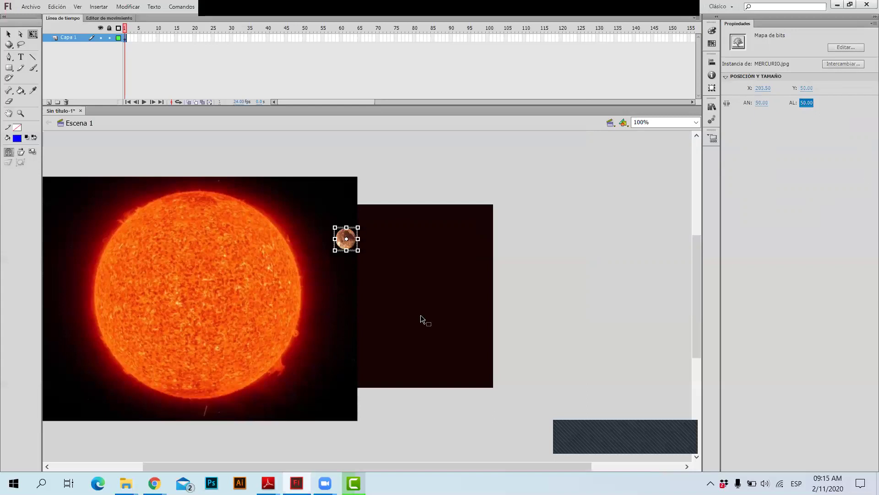
left_click(424, 247)
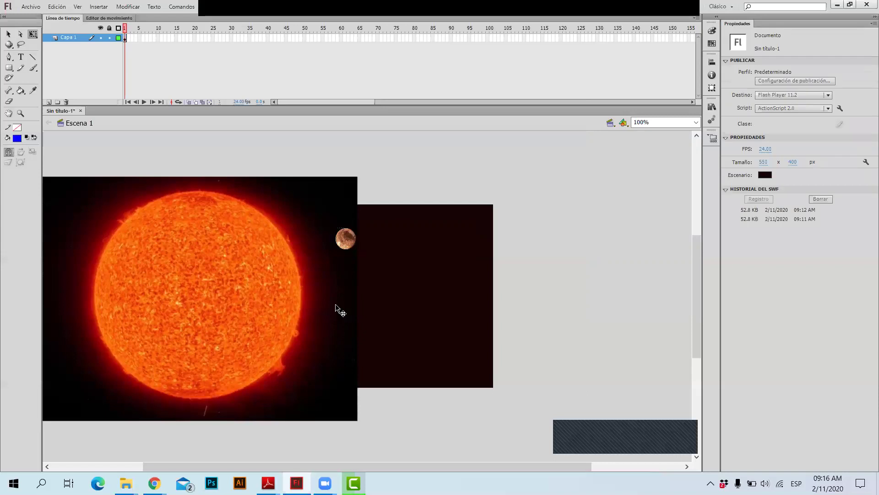
Move Mercury just right of the sun's edge at mid-height, at about X 157.5, Y 175, and deselect it.
left_click_drag(332, 293, 332, 293)
left_click_drag(494, 301, 494, 300)
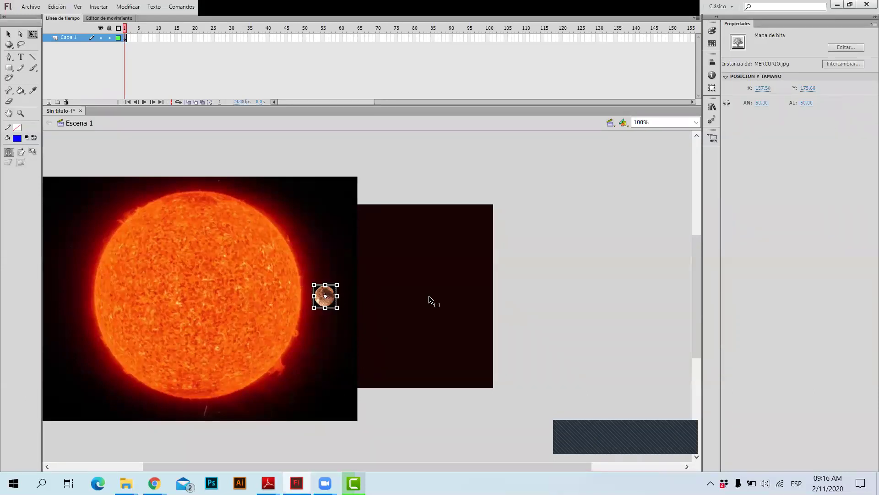
left_click(648, 159)
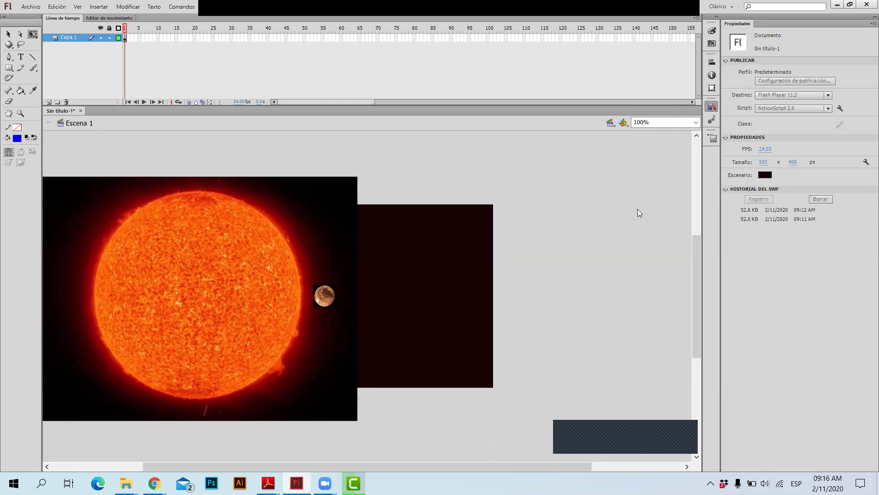
Preview MARTE.jpg and MERCURIO.jpg in the library and place VENUS.jpg on the stage.
key("ctrl+l")
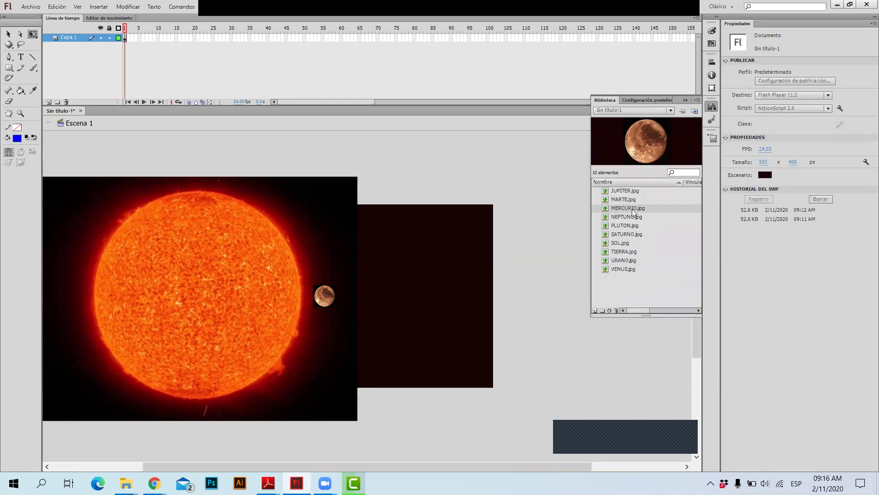
left_click(622, 201)
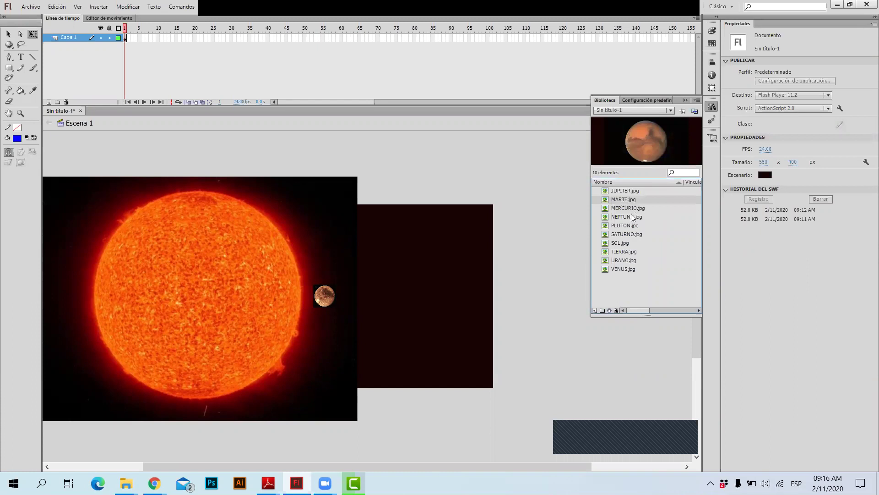
left_click(630, 210)
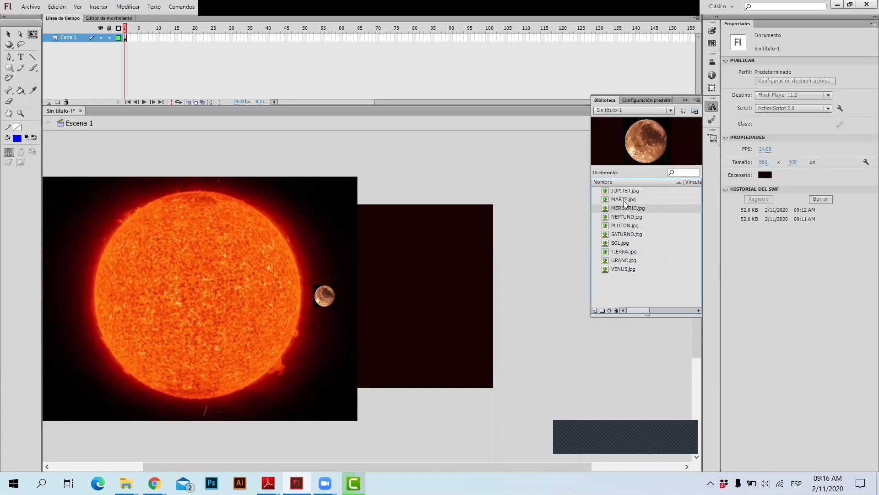
left_click_drag(622, 271, 441, 319)
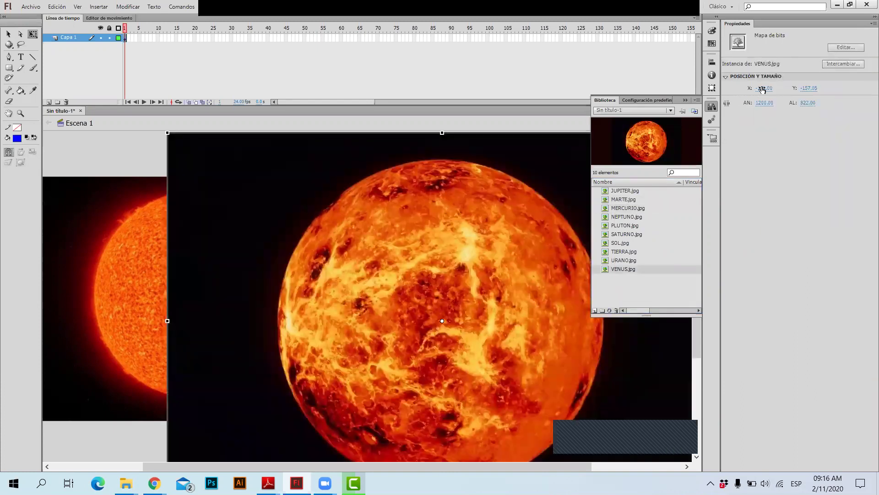
Set the Venus image's width and height to 50 px each.
left_click(764, 102)
type("50")
key("Tab")
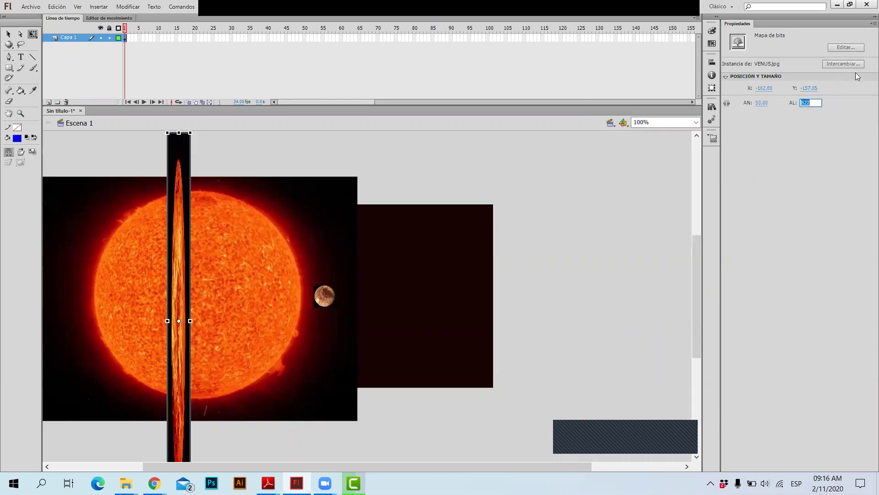
type("50")
key("Return")
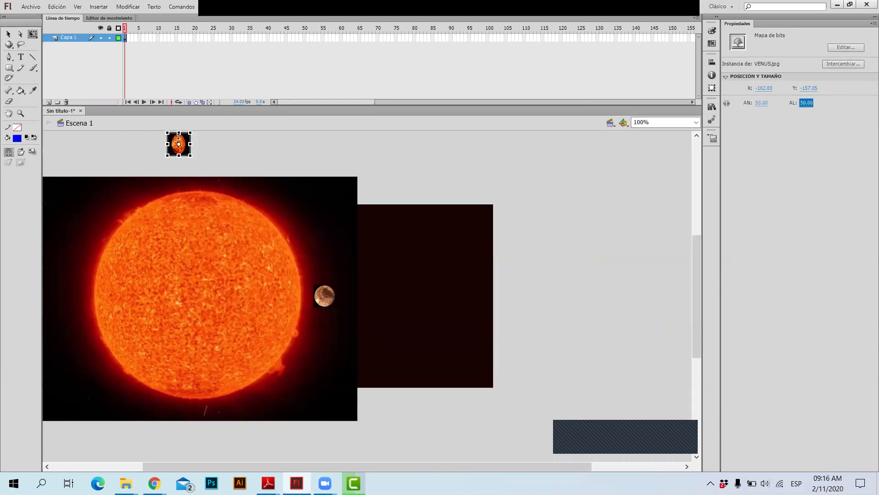
Widen Venus to 70 px and position it just right of Mercury on the same line, at about X 214, Y 175.
left_click_drag(185, 139, 381, 296)
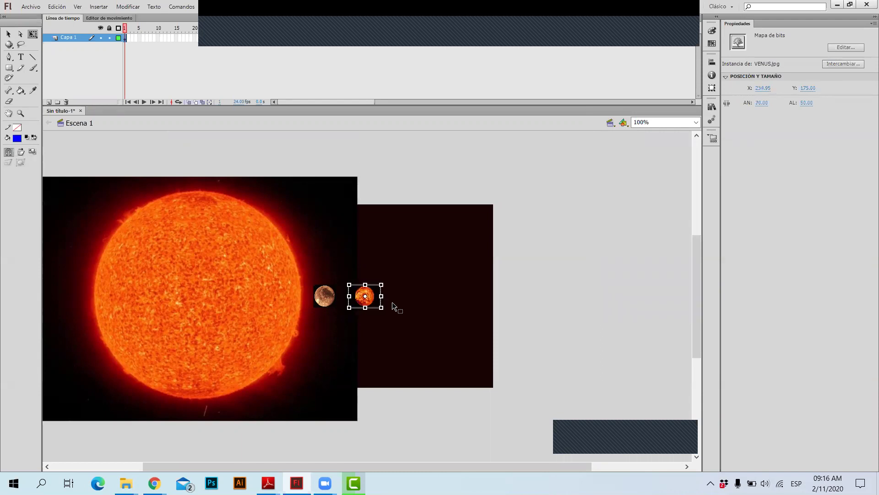
left_click_drag(360, 301, 358, 299)
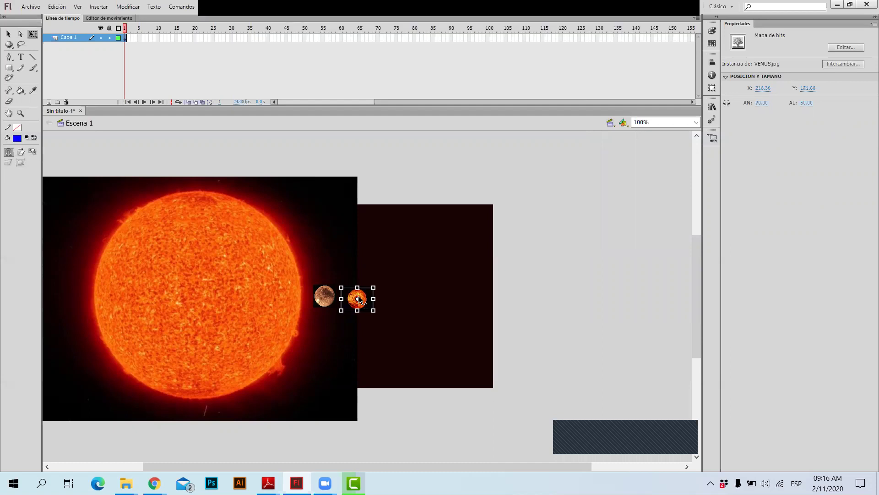
key("Up")
key("Up")
key("Up")
key("Left")
key("Left")
key("Left")
key("Left")
key("Up")
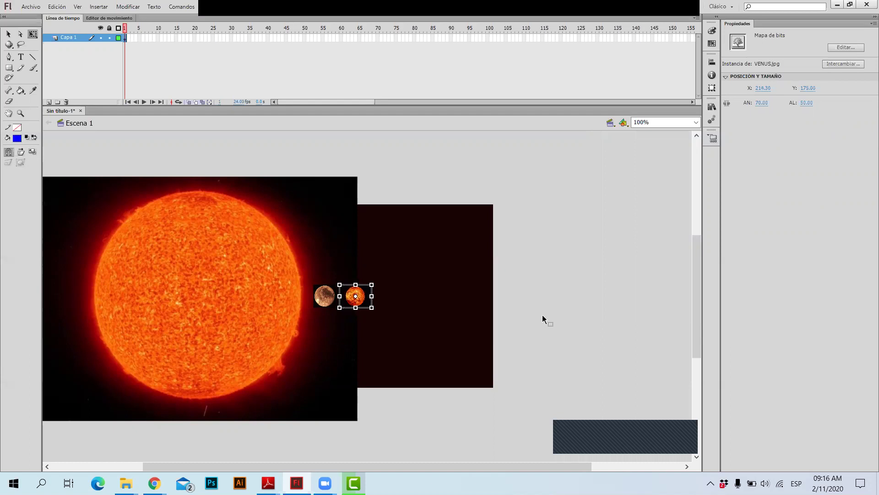
Nudge Venus closer to Mercury, to about X 208, keeping it on the same line, and deselect it.
key("Left")
key("Left")
key("Left")
key("Left")
key("Left")
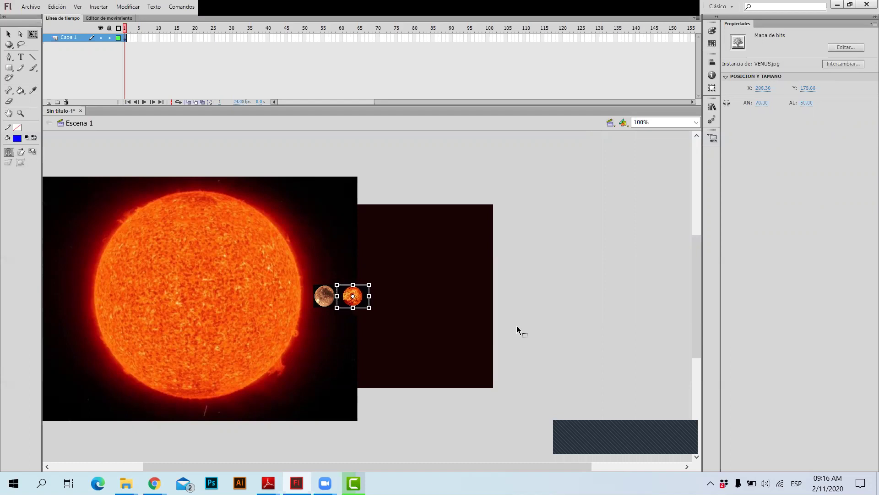
left_click(516, 326)
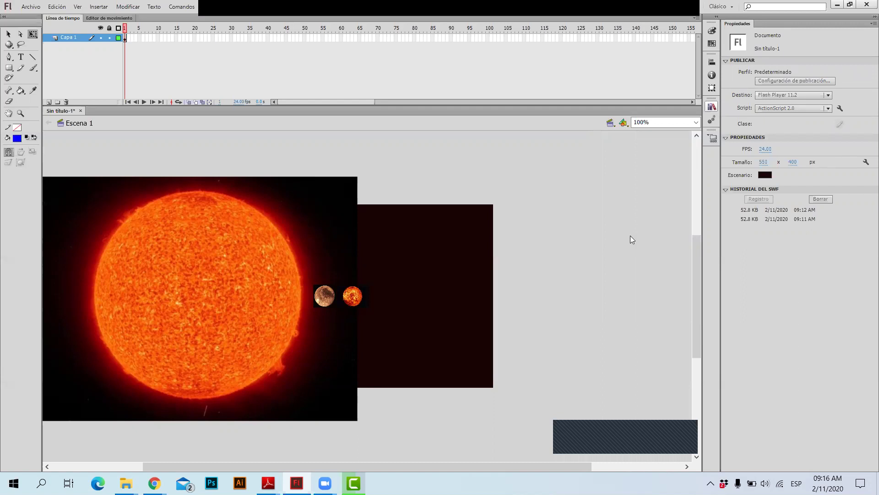
Place MARTE.jpg from the library on the stage and set its width and height to 50 px.
key("ctrl+l")
left_click_drag(623, 199, 462, 292)
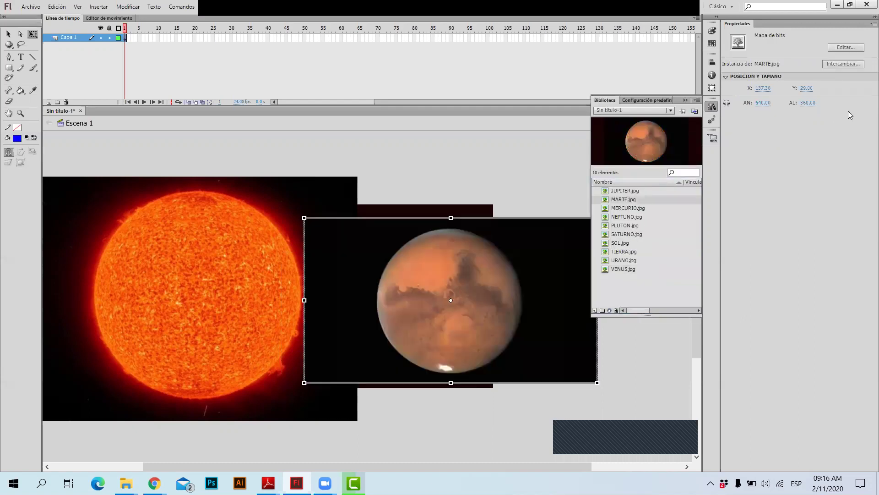
key("ctrl+l")
left_click(761, 103)
type("50")
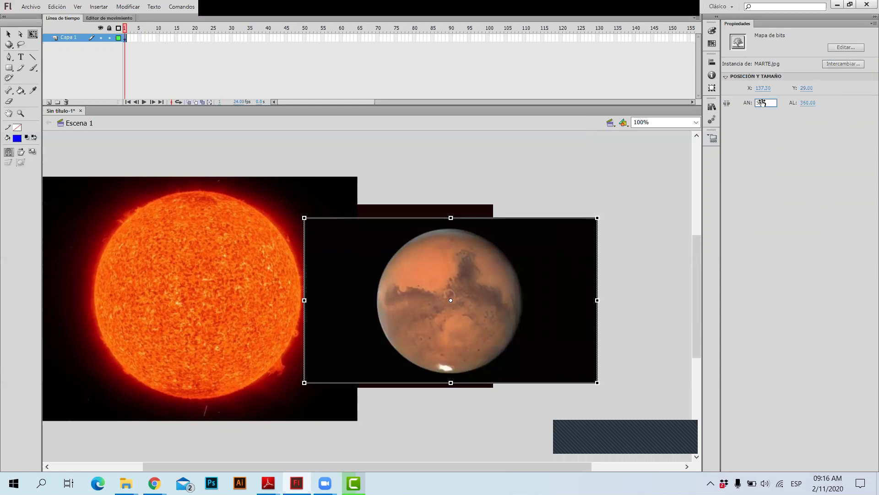
key("Tab")
type("50")
key("Return")
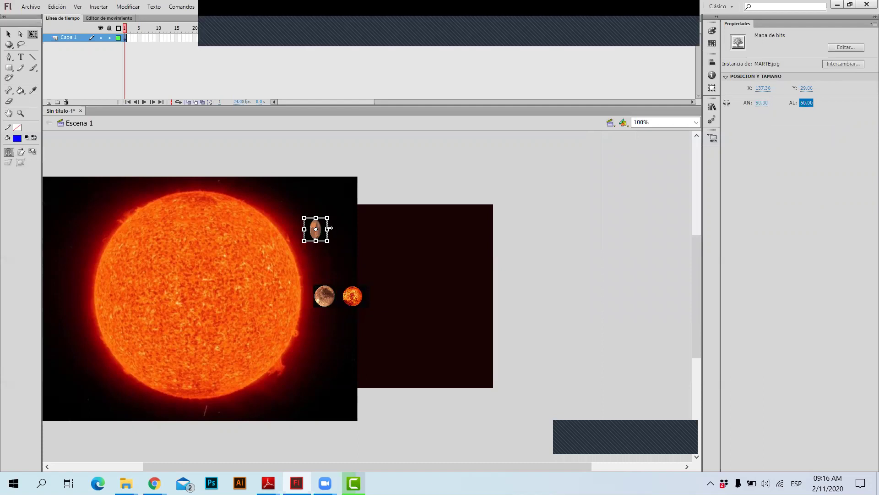
Widen Mars until it looks round, line it up just right of Venus, and deselect it.
left_click_drag(338, 228, 400, 305)
left_click(457, 293)
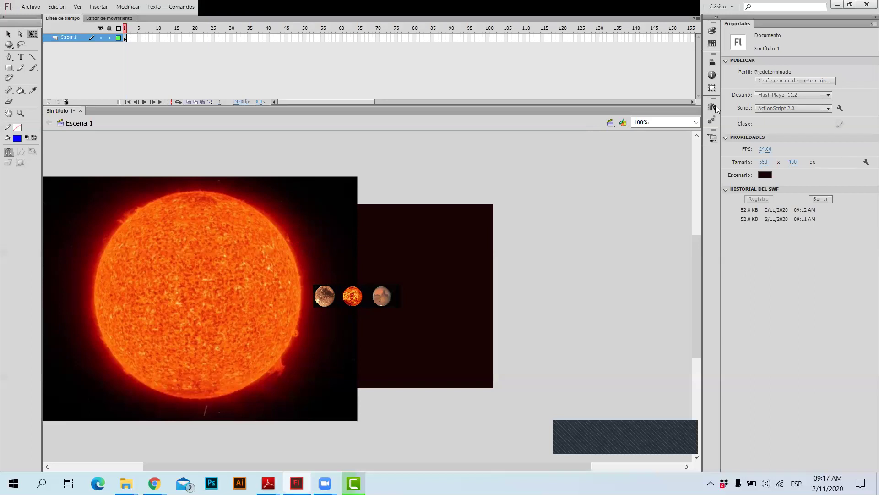
Place TIERRA.jpg from the library on the stage and set its width and height to 50 px.
key("ctrl+l")
left_click_drag(623, 252, 504, 268)
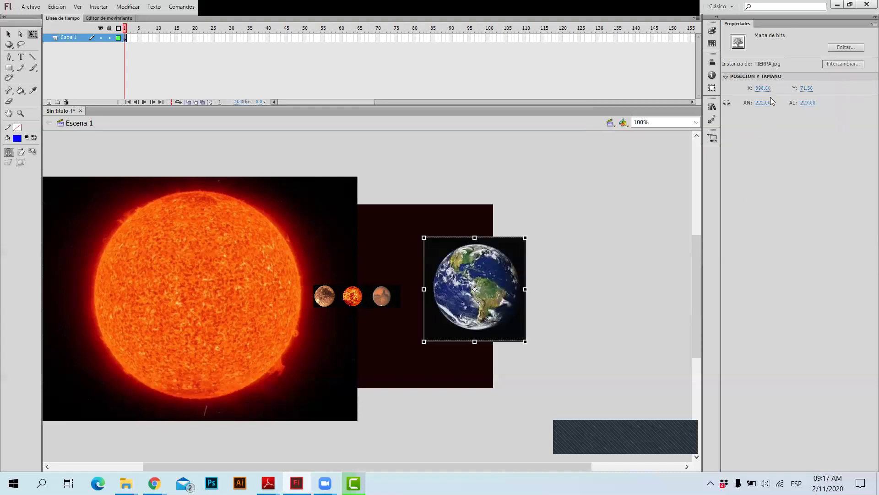
key("Tab")
type("50")
key("Tab")
type("50")
key("Return")
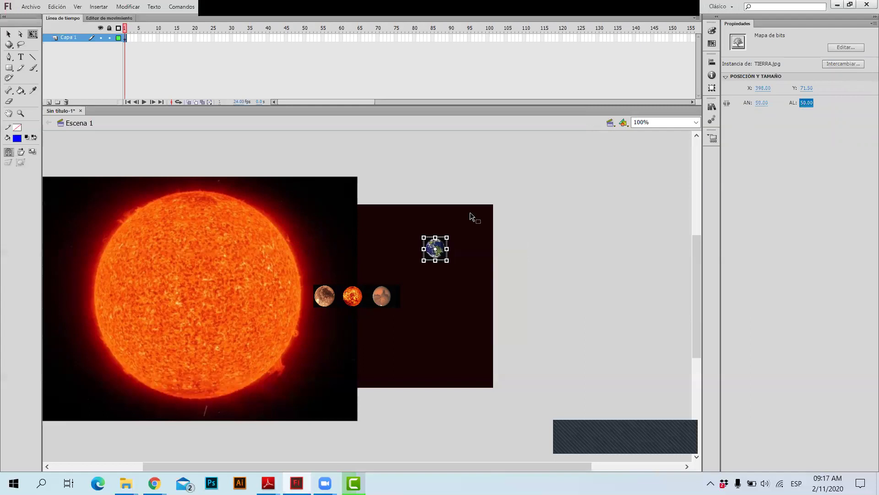
Move Earth just right of Mars on the same line, at about X 335, Y 175.
left_click_drag(435, 249, 415, 301)
double_click(415, 301)
left_click_drag(423, 253, 414, 294)
key("Left")
key("Left")
Place SATURNO.jpg at about 79 by 45 px just right of Earth, at about X 385, Y 175, and deselect it.
key("ctrl+l")
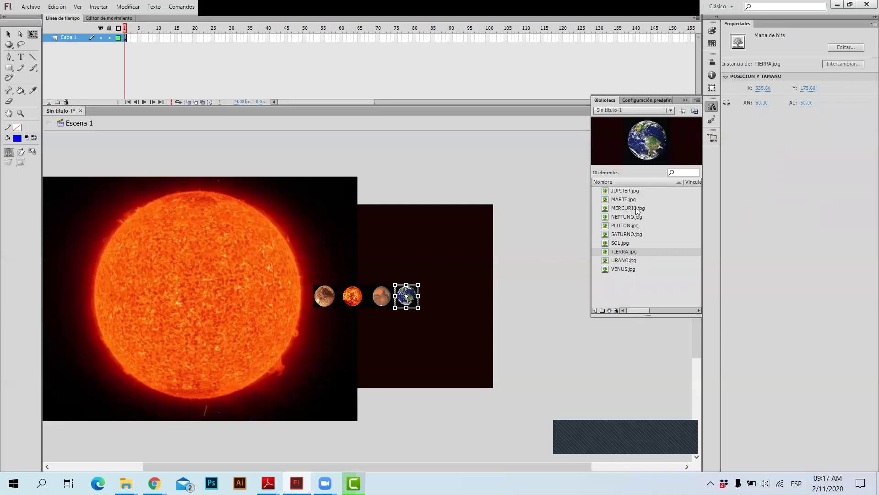
left_click(644, 233)
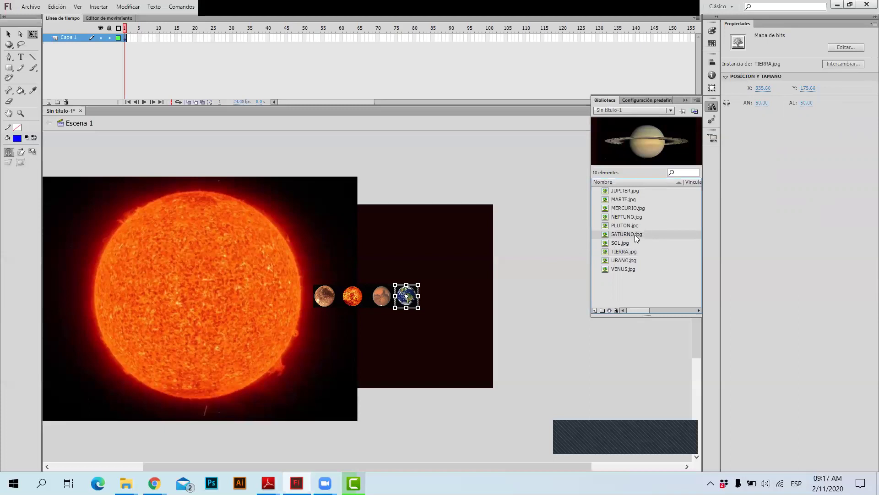
left_click_drag(635, 235, 387, 266)
left_click_drag(271, 219, 445, 300)
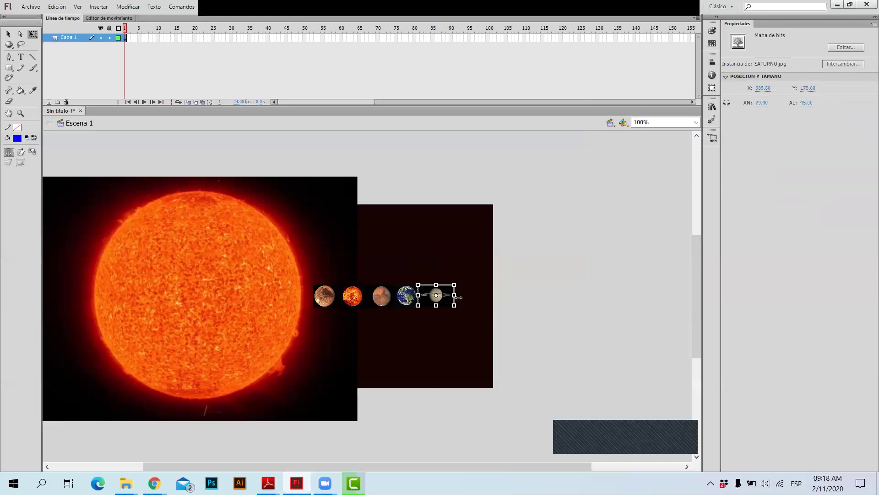
left_click(480, 320)
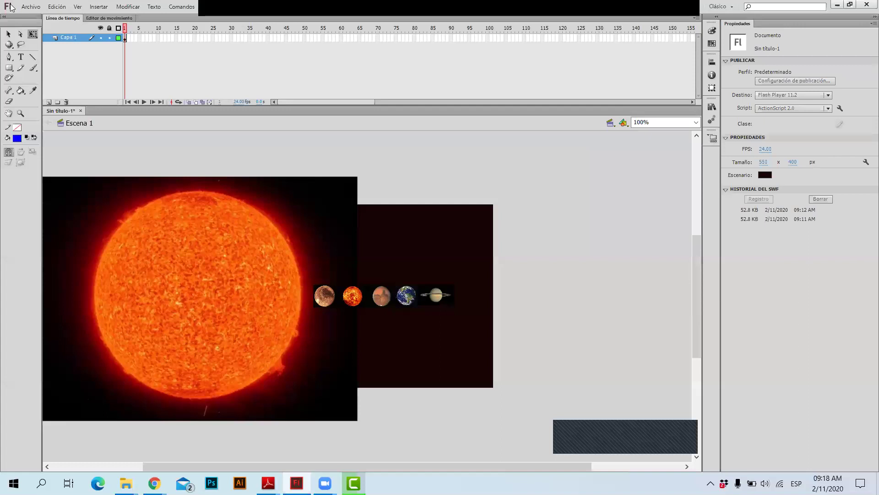
Place JUPITER.jpg from the library on the stage and set its width and height to 50 px.
left_click(57, 7)
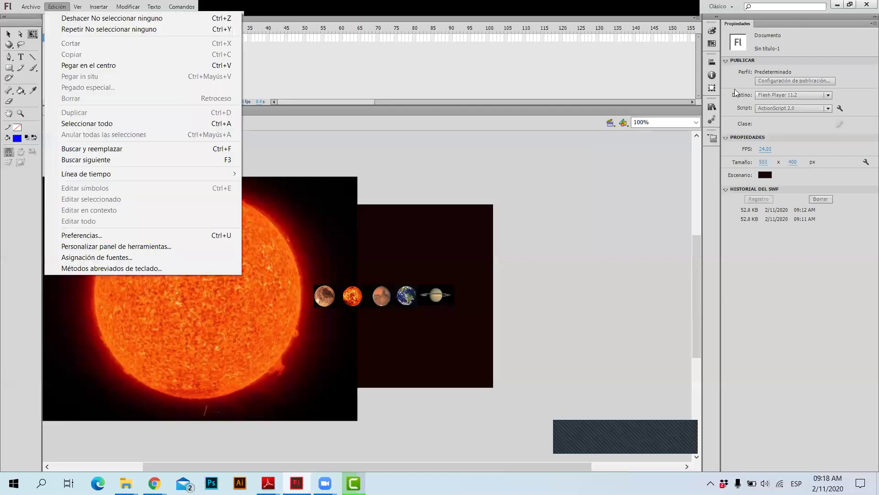
left_click(716, 107)
left_click(717, 108)
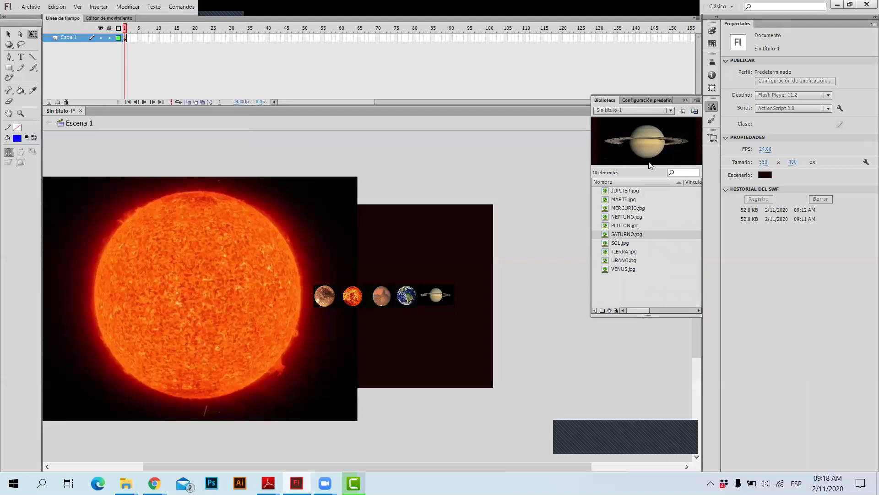
left_click(628, 192)
left_click_drag(512, 326, 429, 243)
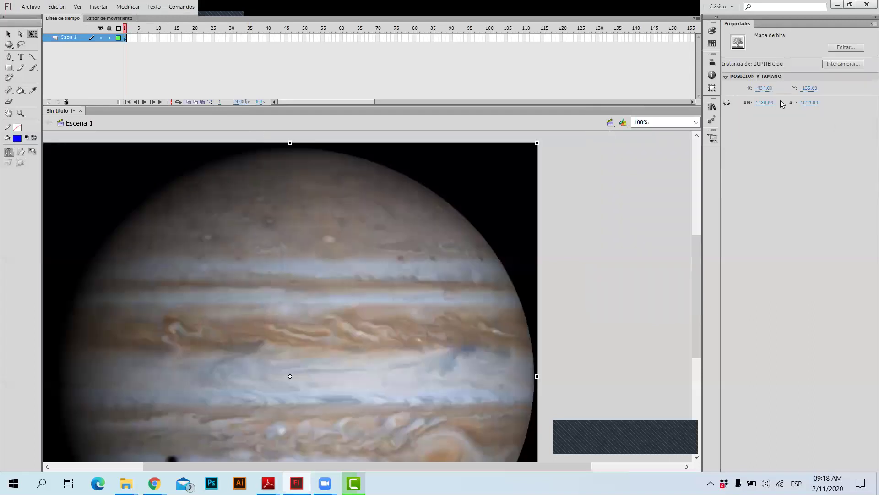
left_click(764, 103)
type("50")
key("Tab")
type("50")
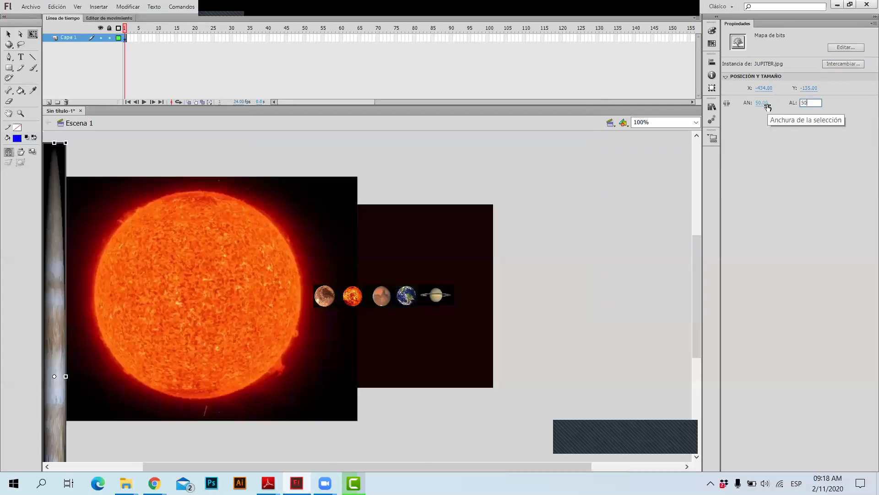
key("Return")
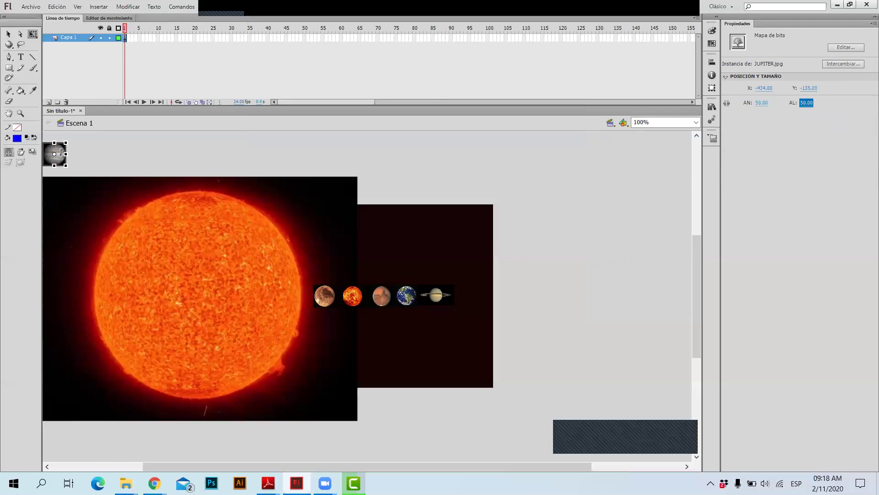
Undo the accidental skew of Jupiter, move it just right of Saturn at about X 464, Y 175, and deselect it.
left_click_drag(71, 157, 71, 164)
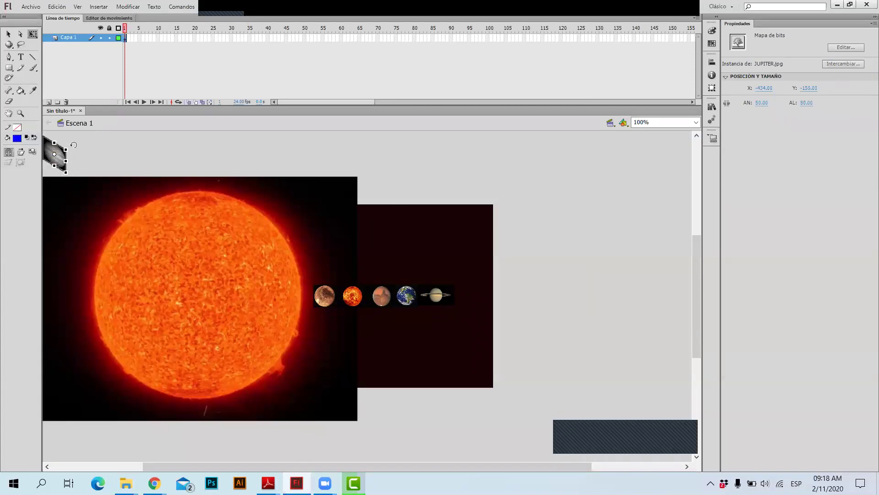
key("ctrl+z")
left_click_drag(468, 282, 469, 290)
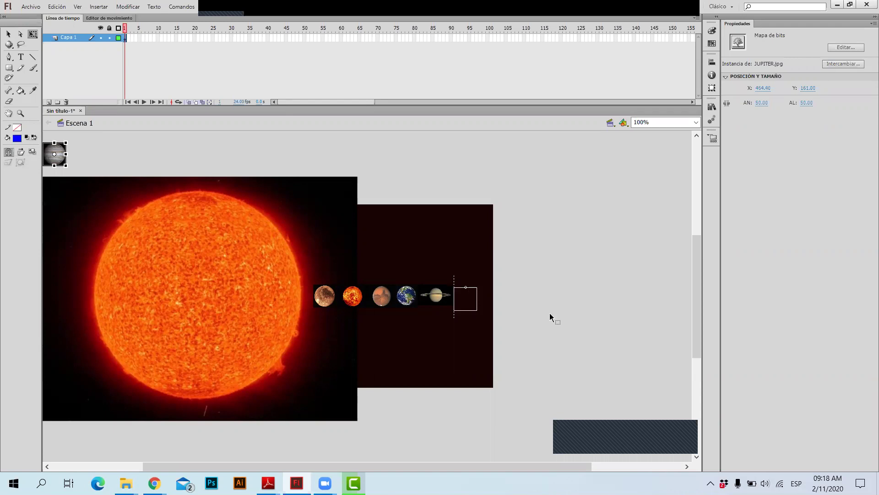
left_click(473, 328)
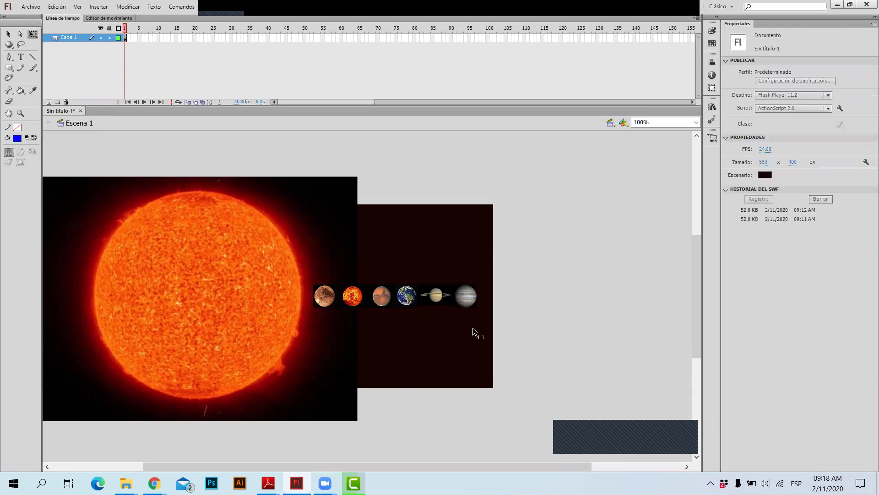
Select the sun and all six planets and shift them together about 21 px to the left.
left_click(261, 292)
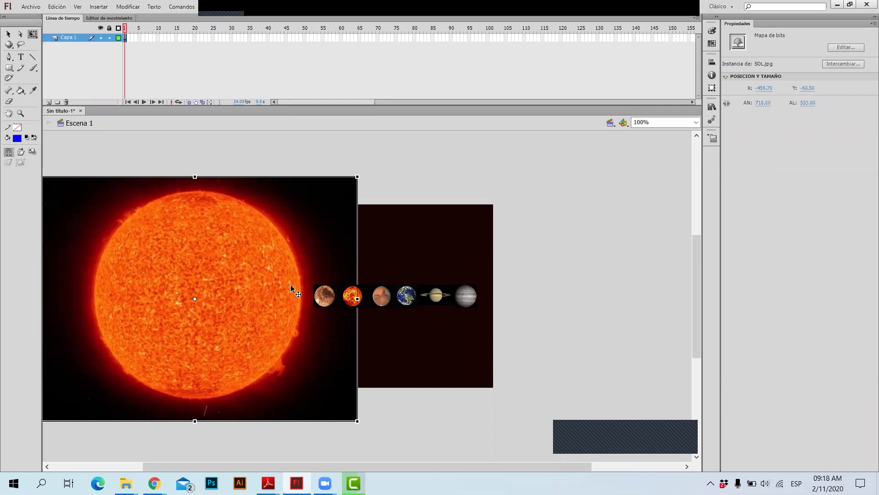
left_click(332, 299)
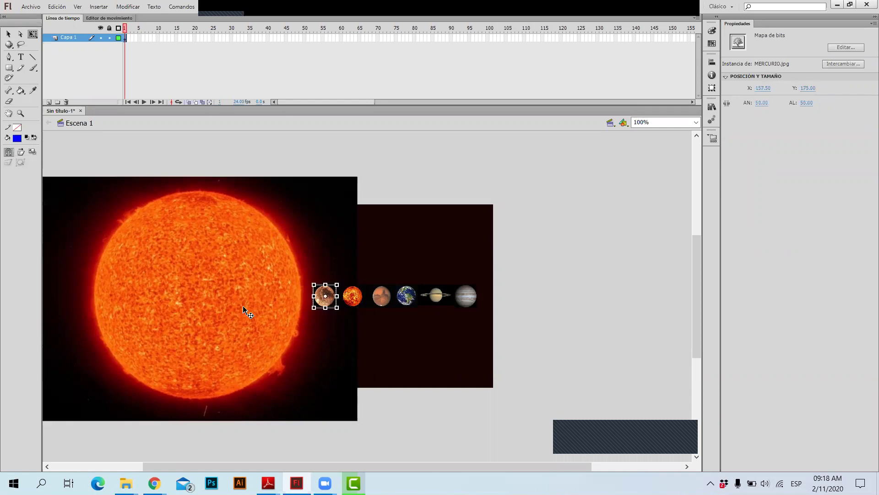
left_click(364, 298)
left_click_drag(438, 297, 460, 296)
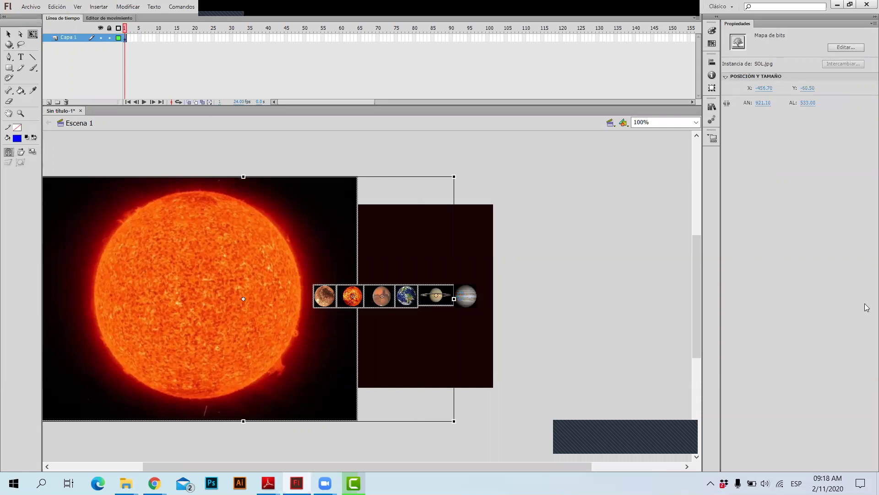
key("Left")
key("Left")
key("Left")
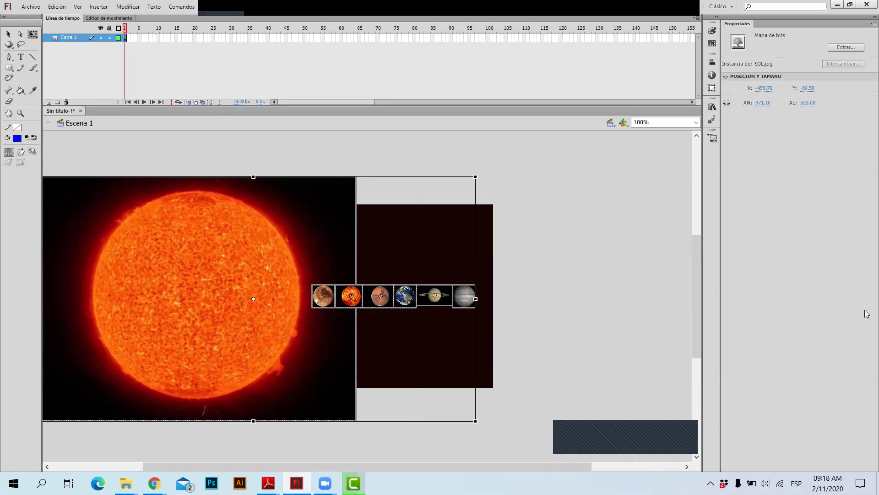
key("Left")
key("Left")
key("Left")
key("Left")
key("Left")
key("Left")
key("Left")
key("Left")
key("Left")
key("Left")
key("Left")
key("Left")
key("Left")
key("Left")
key("Left")
key("Left")
key("Left")
key("Left")
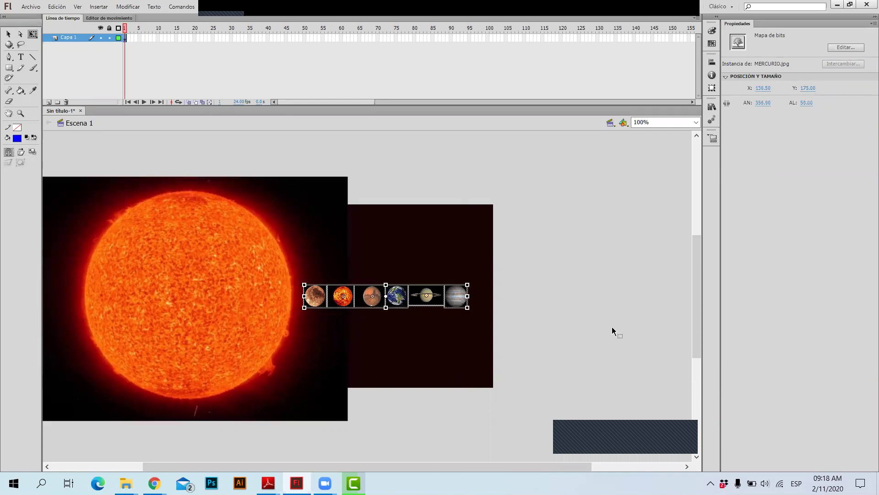
Move only the row of planets 10 px closer to the sun, to X 126.5, and deselect it.
key("shift+Left")
key("shift+Left")
key("shift+Right")
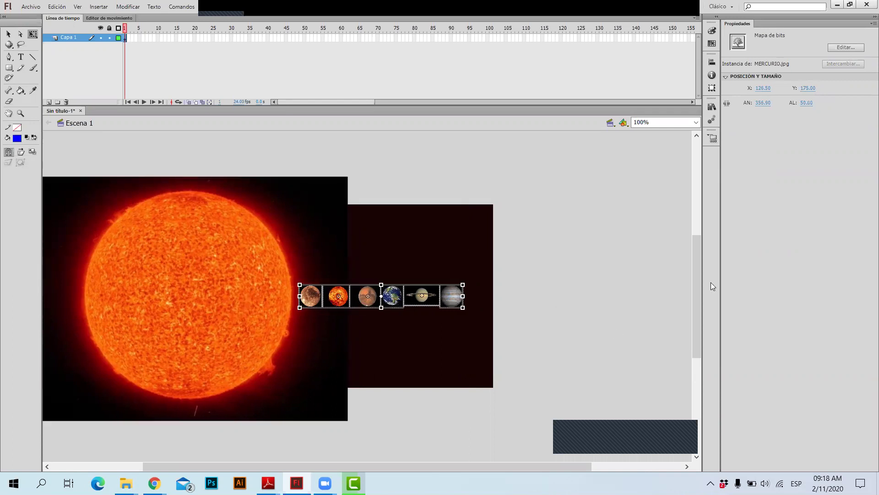
left_click(504, 293)
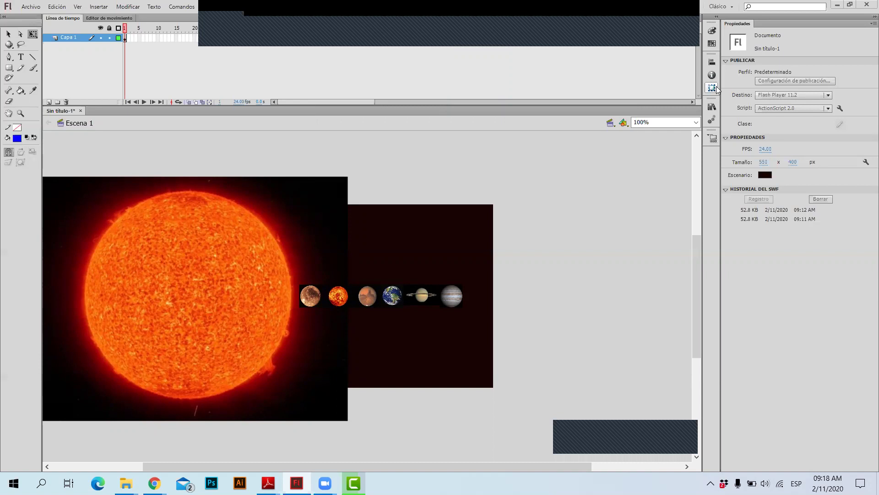
Preview NEPTUNO.jpg, PLUTON.jpg and MERCURIO.jpg in the library and place URANO.jpg on the stage.
key("ctrl+l")
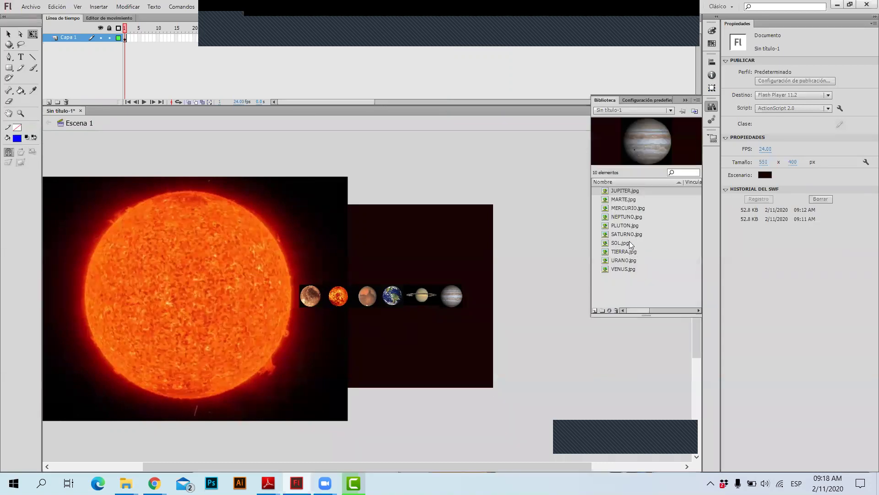
left_click(627, 216)
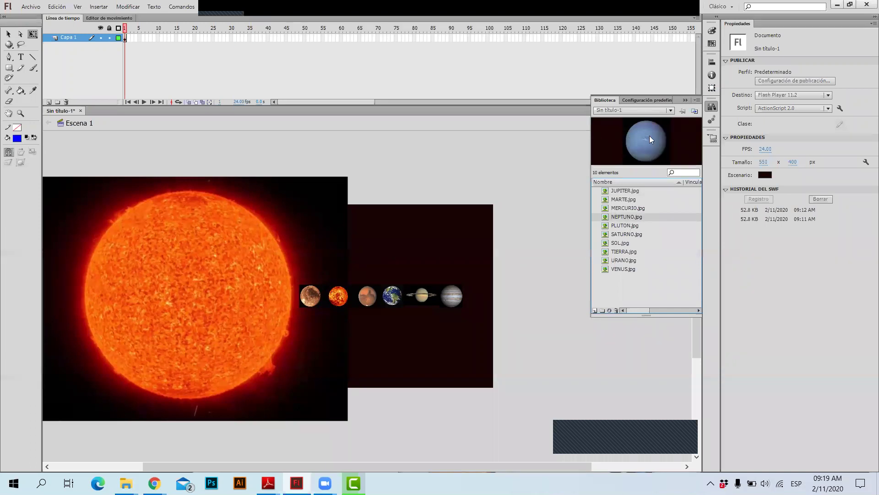
left_click(644, 225)
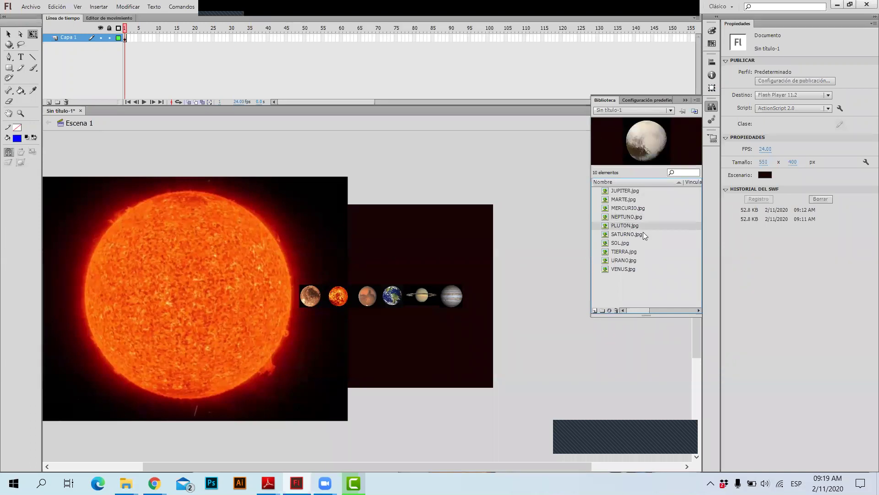
left_click(642, 208)
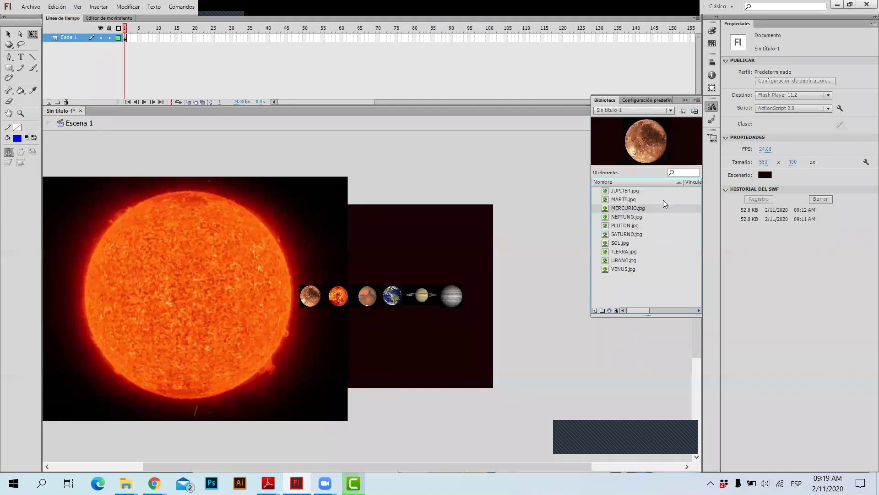
left_click(622, 260)
left_click_drag(517, 292, 383, 236)
left_click_drag(322, 183, 758, 120)
Set the Uranus image's width and height to 50 px each.
left_click(763, 104)
type("50")
key("Tab")
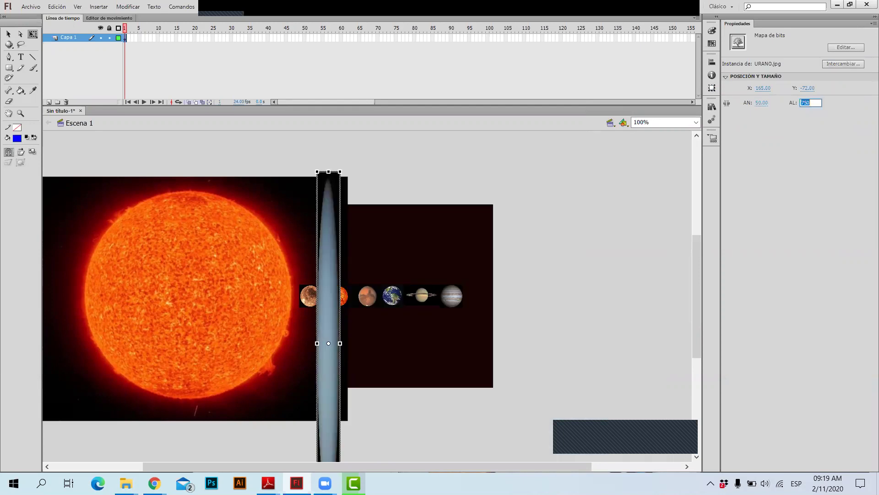
type("50")
key("Return")
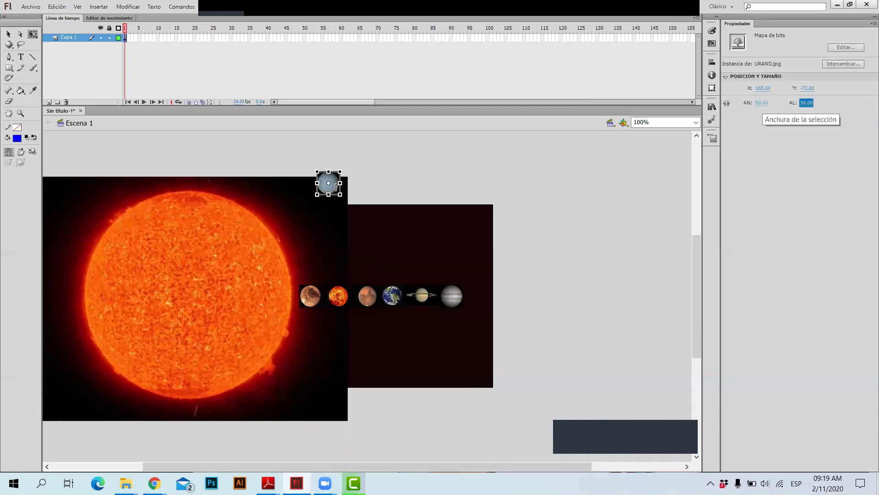
Move Uranus just right of Jupiter on the same line, at about X 490, Y 175.
left_click_drag(336, 184, 464, 269)
left_click_drag(481, 298, 486, 298)
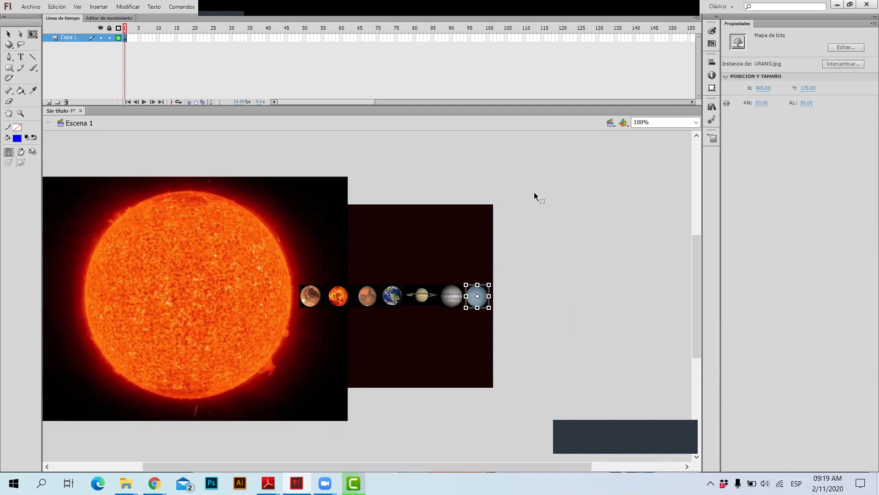
Set the document size to 600 x 450 px.
left_click(733, 227)
left_click(764, 162)
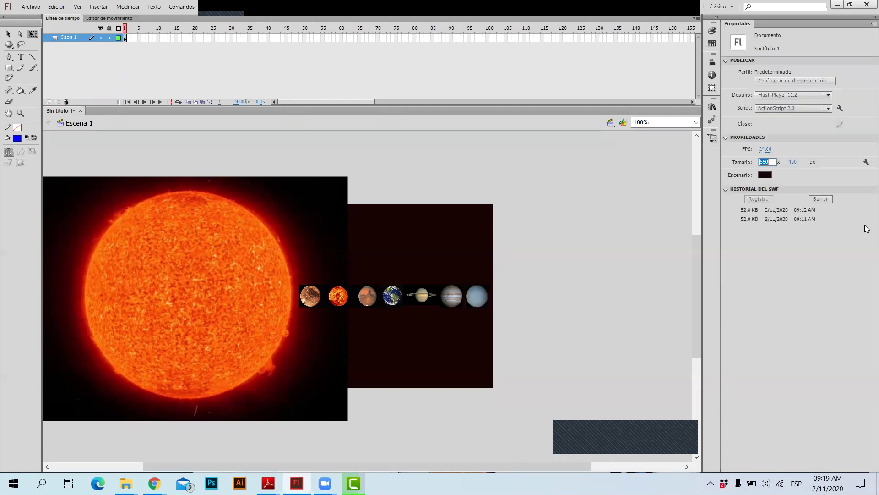
type("600")
key("Tab")
type("450")
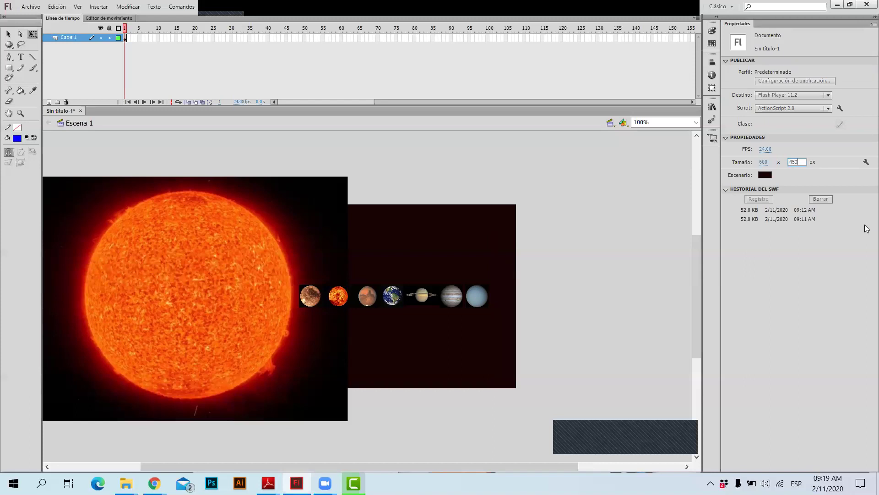
key("Return")
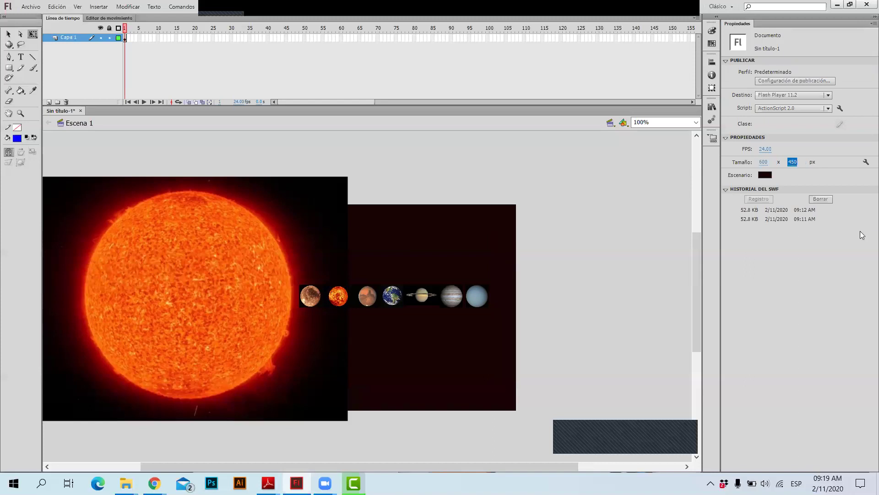
Enlarge the stage to 650 px wide and 500 px high.
left_click(762, 162)
type("650")
key("Tab")
type("500")
key("Return")
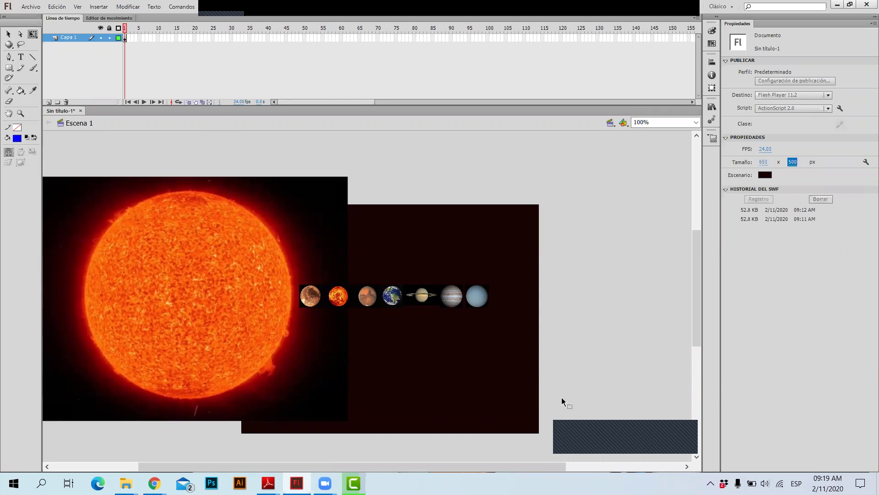
Move the sun and all the planets down together to Y -19.5, and deselect them.
key("ctrl+a")
key("shift+Down")
key("shift+Down")
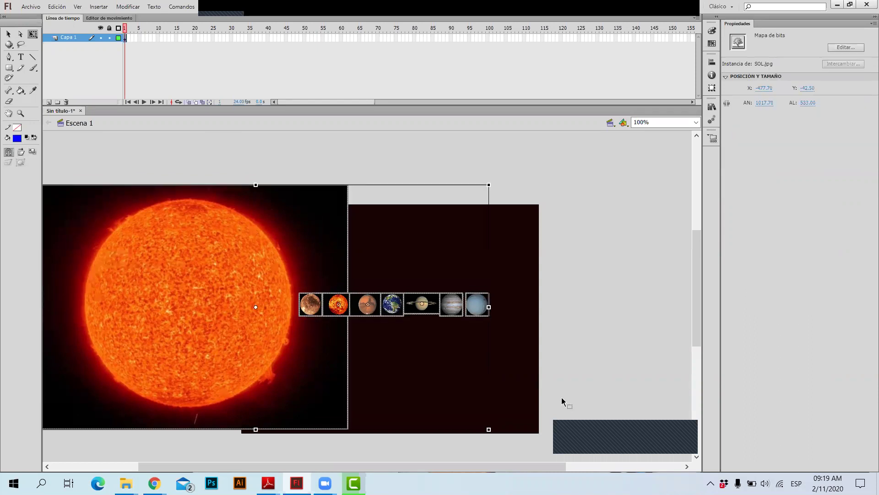
key("shift+Down")
key("shift+Down")
key("Down")
key("Down")
key("Down")
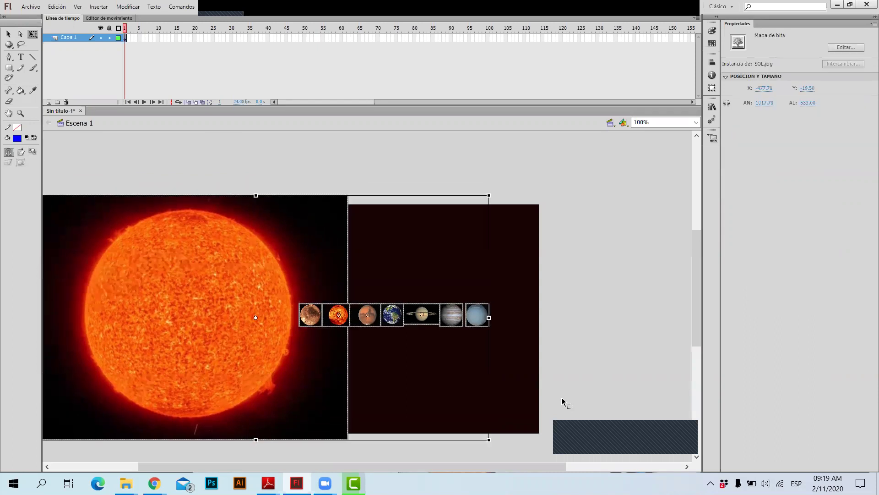
left_click(512, 306)
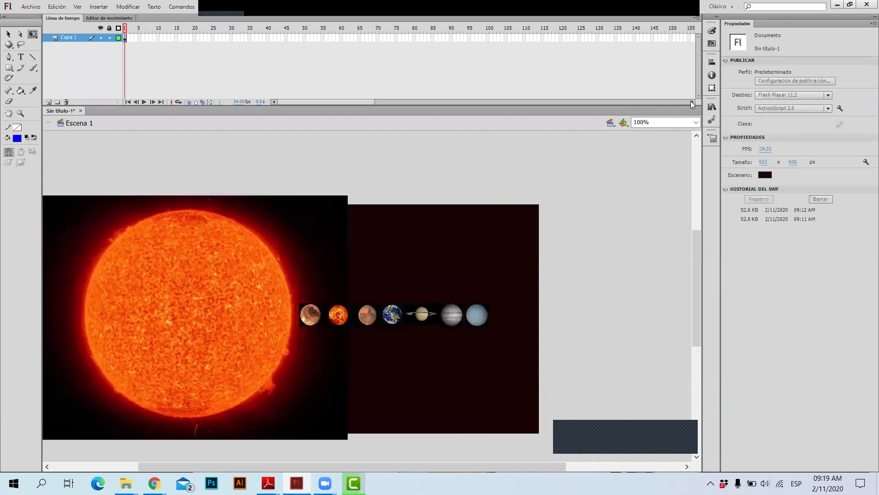
Place NEPTUNO.jpg from the library on the stage.
left_click(712, 107)
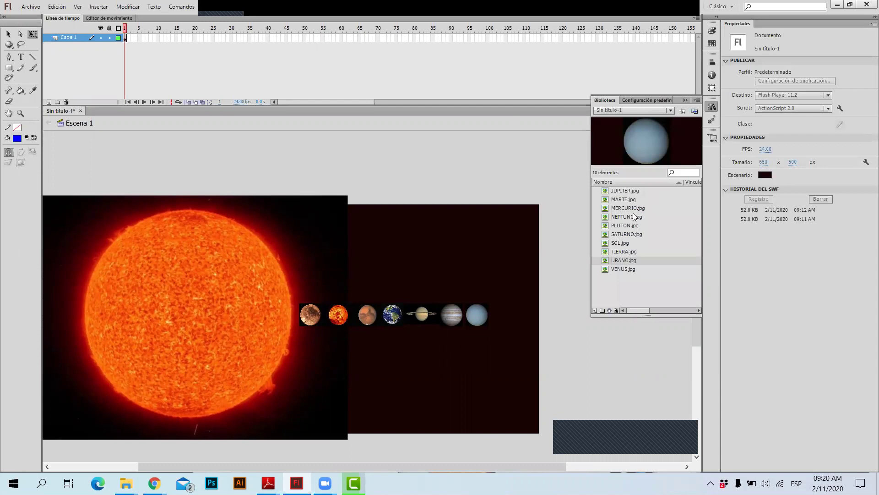
left_click(630, 217)
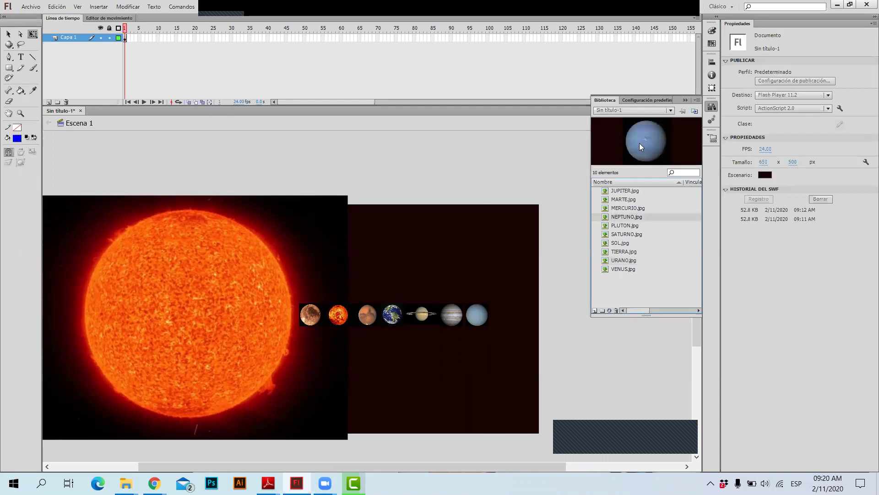
left_click_drag(544, 255, 507, 203)
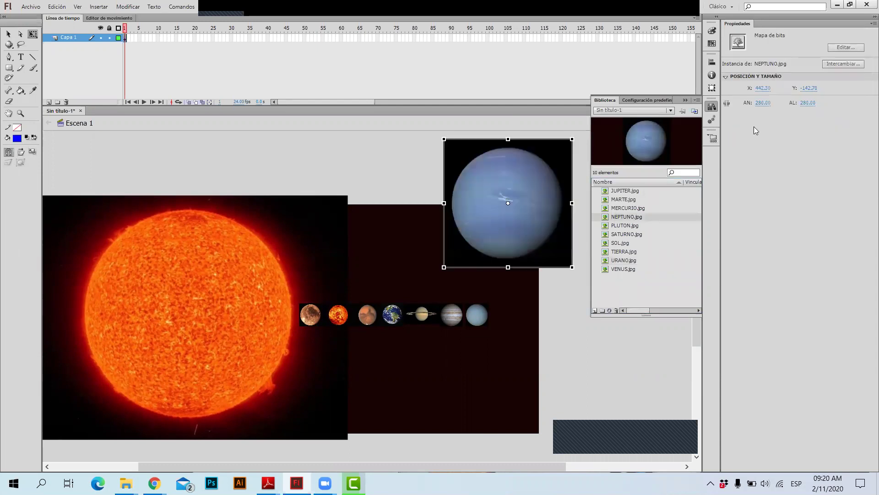
Resize the Neptune image to 50 x 50 px and move it just right of Uranus, at about X 547, Y 216.
left_click(770, 101)
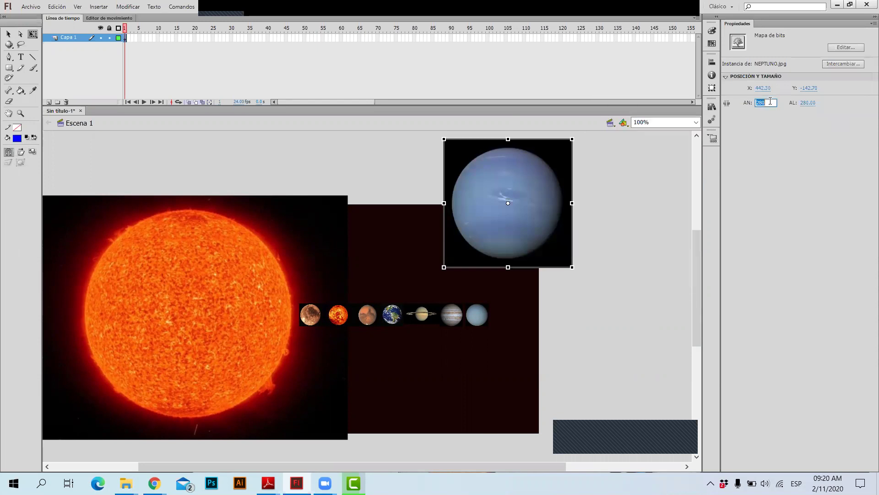
type("50")
key("Tab")
type("5")
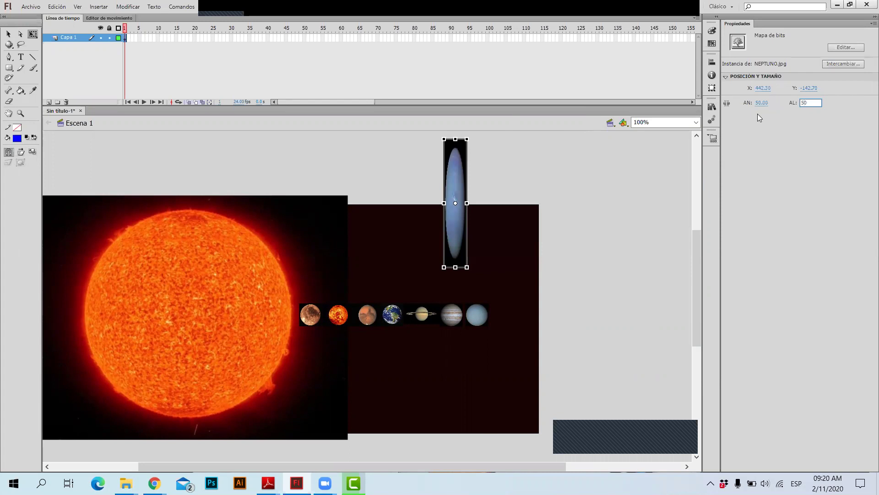
key("Return")
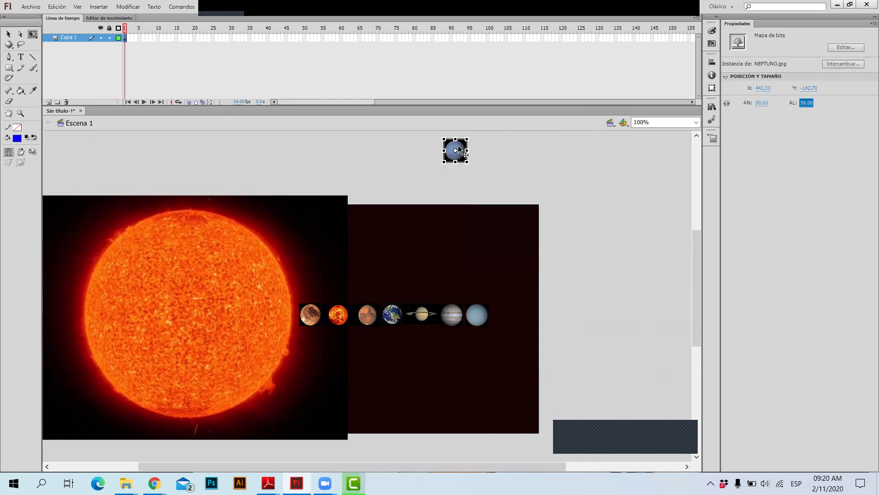
left_click_drag(525, 304, 507, 311)
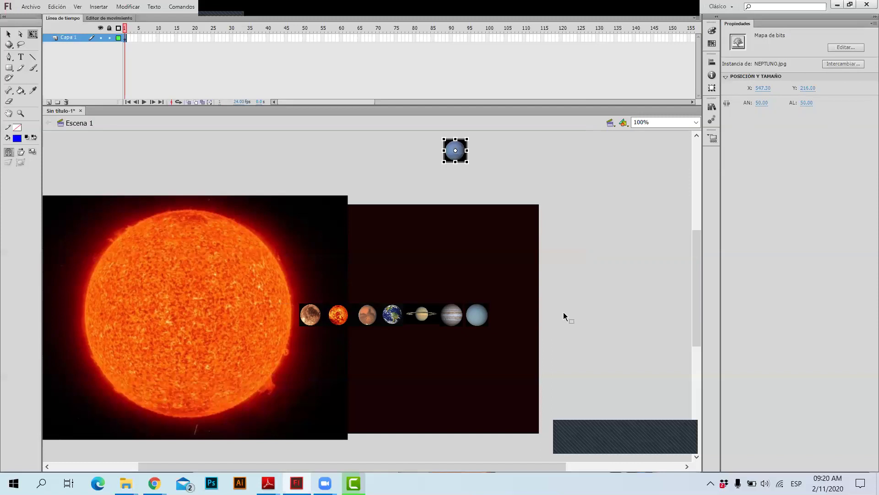
left_click(556, 283)
Move only the sun image 16 px to the left, to X -493.7, and deselect it.
left_click(228, 283)
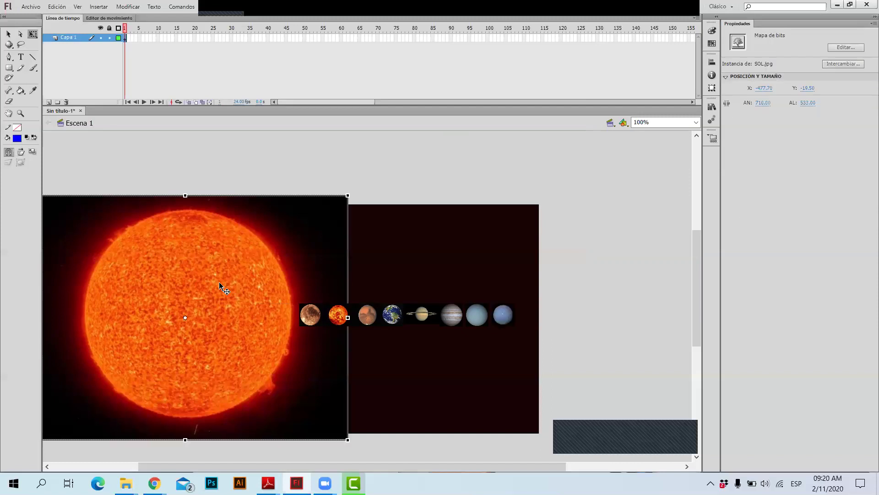
key("shift+Left")
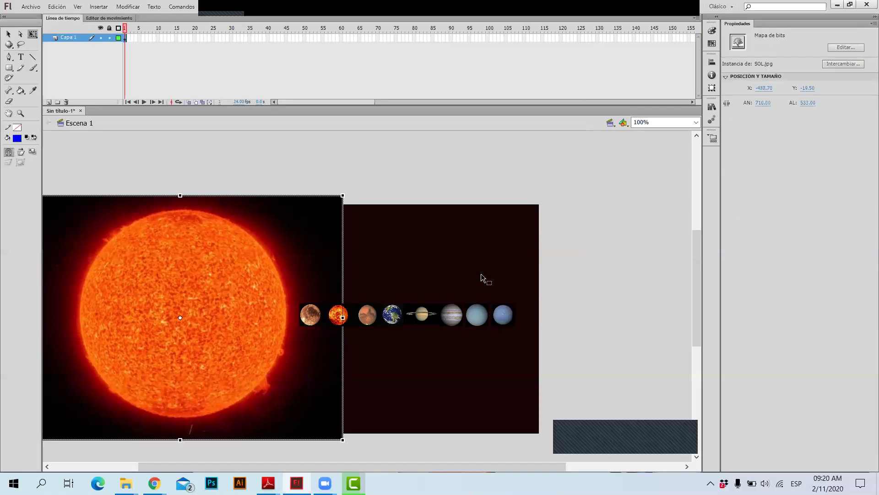
key("Left")
key("Left")
key("Left")
key("Left")
key("Left")
key("Left")
left_click(659, 276)
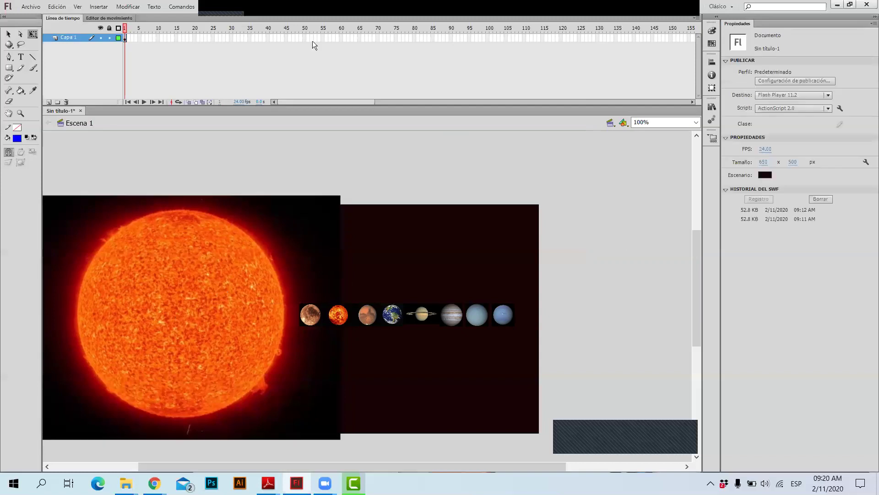
Place PLUTON.jpg from the library on the stage.
left_click(712, 108)
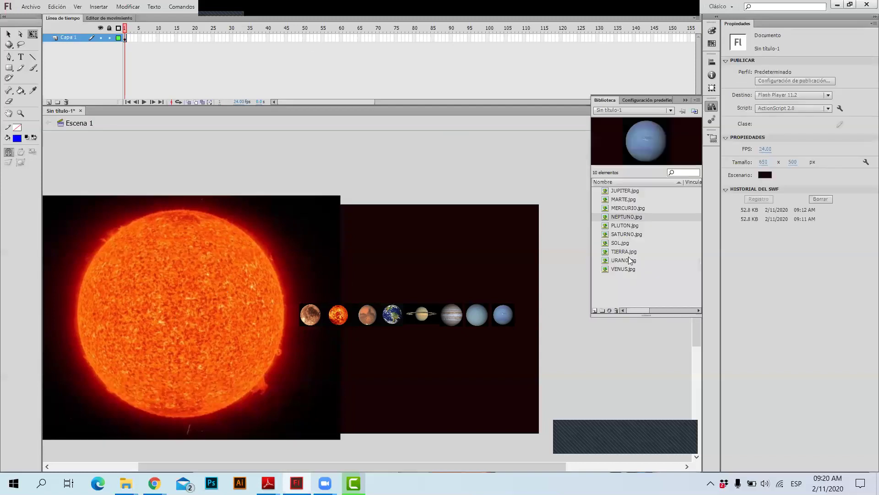
left_click(628, 226)
left_click_drag(564, 259, 574, 237)
Resize the Pluto image to 50 x 50 px and move it to the end of the planet row, just right of Neptune.
left_click(756, 98)
left_click(763, 103)
type("50")
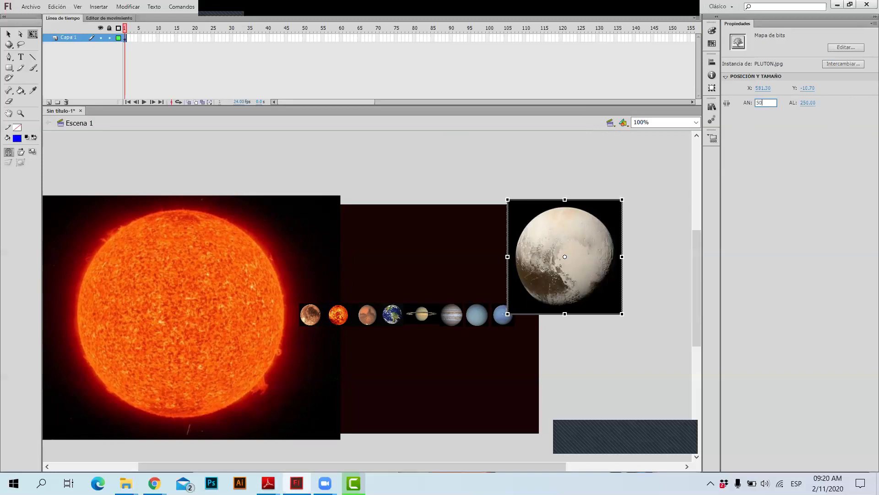
key("Tab")
type("50")
key("Return")
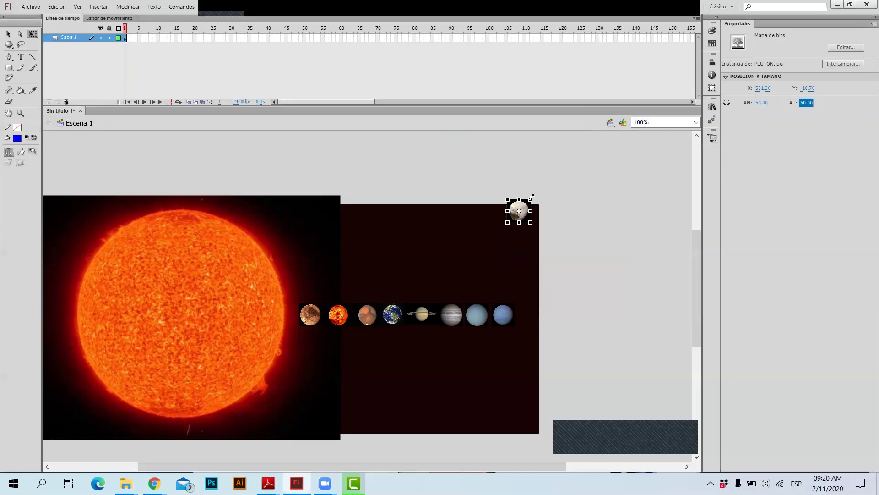
left_click_drag(525, 220, 534, 312)
left_click(563, 308)
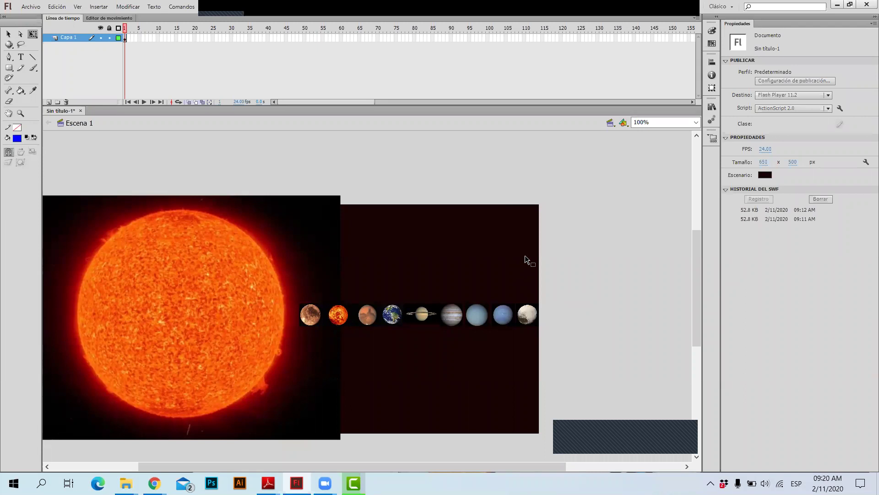
Test the movie to check how the sun and planets are framed, and close the preview.
key("ctrl+Return")
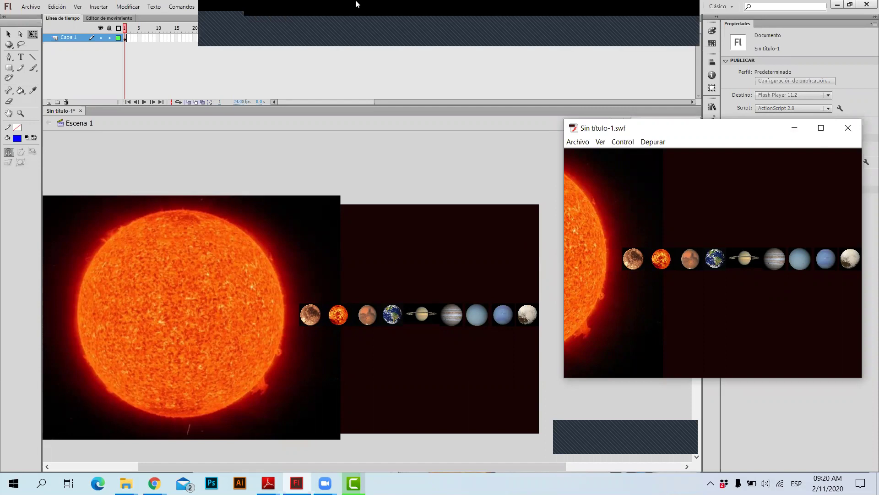
left_click(851, 129)
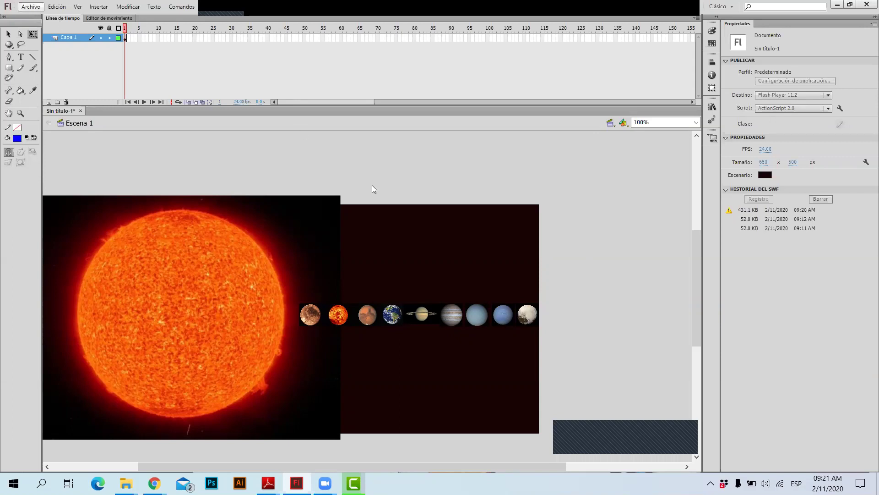
Save the document as PLANETAS in the SESION 23 folder within III TRIMESTRE.
key("Down")
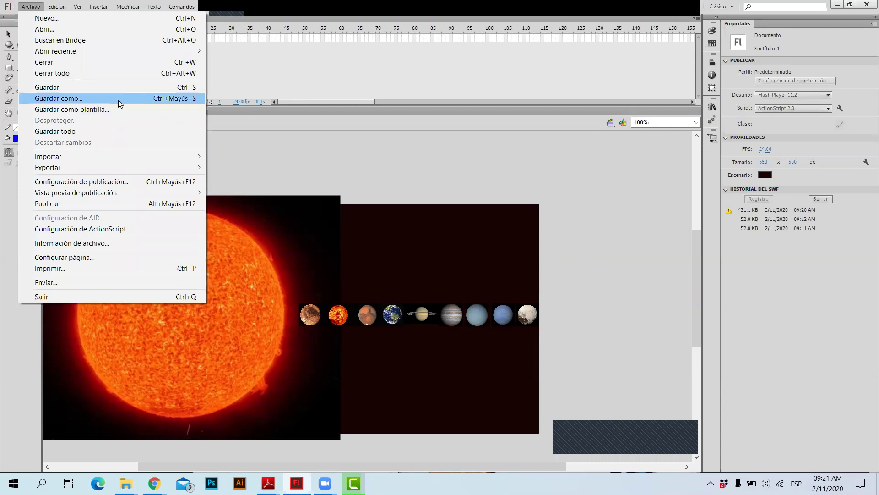
key("Escape")
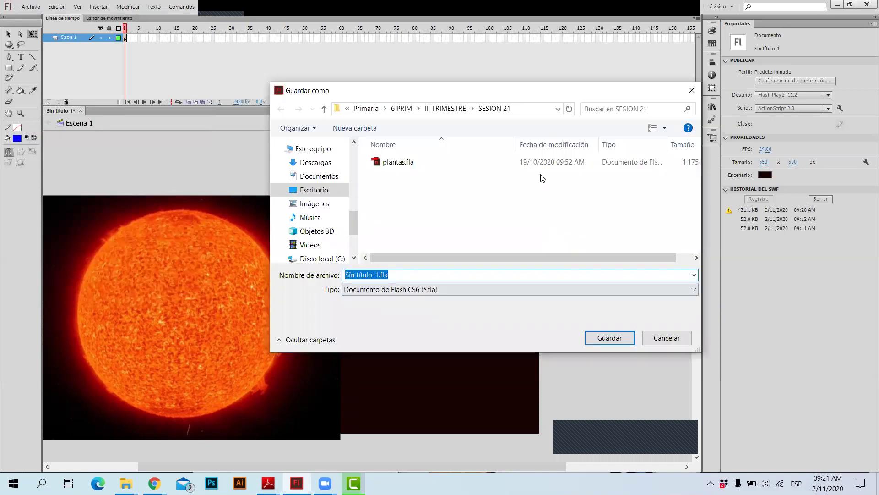
type("PLANETAS")
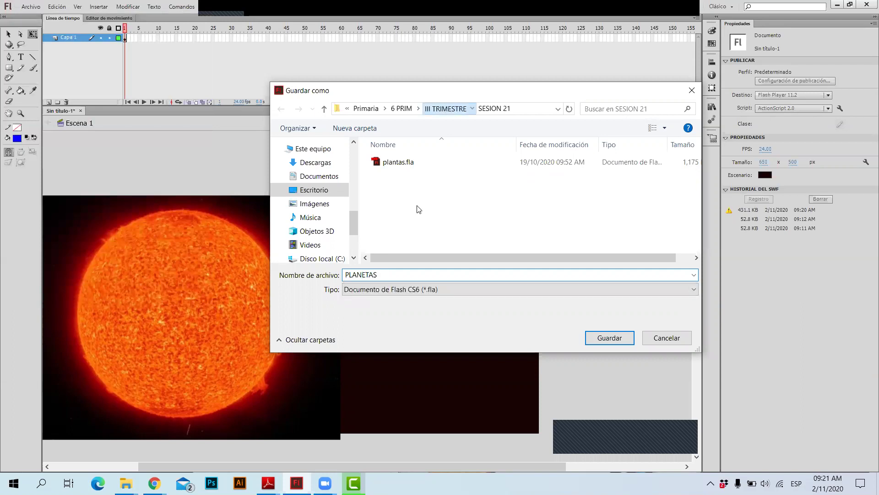
double_click(399, 212)
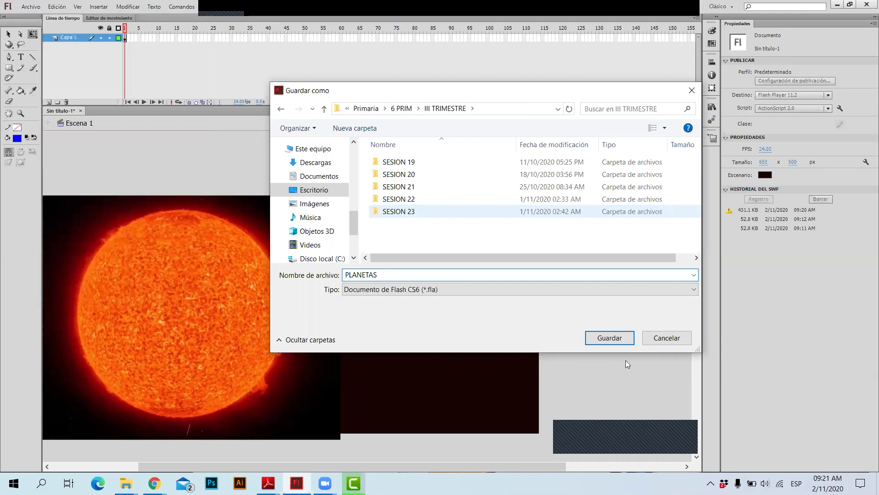
left_click(610, 338)
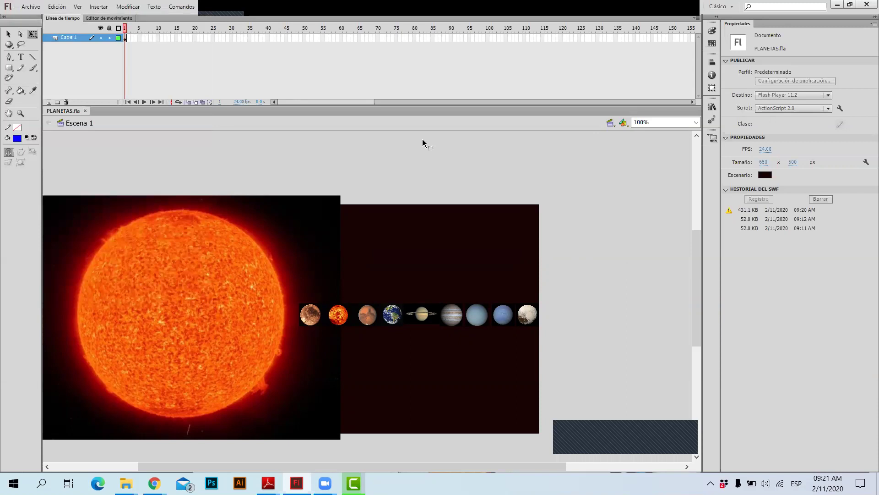
Select the sun and all planet images, distribute them to separate layers, and check the resulting layer list.
right_click(76, 37)
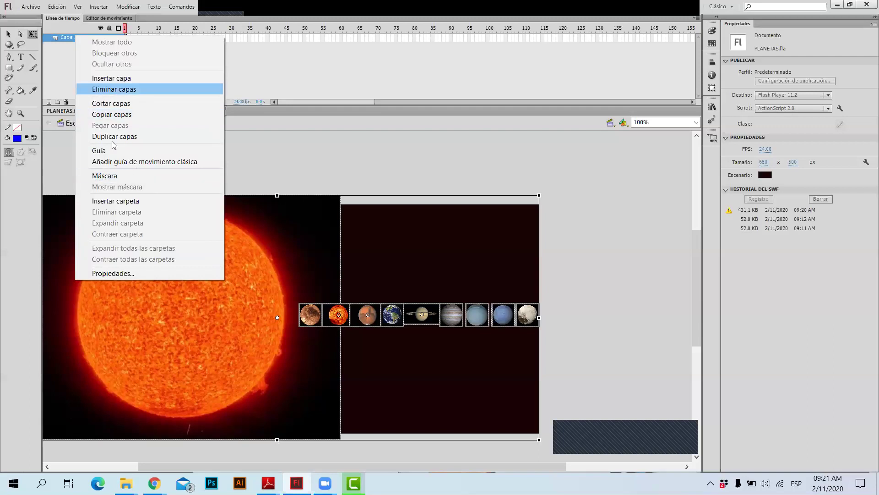
left_click(569, 246)
left_click_drag(619, 268, 320, 327)
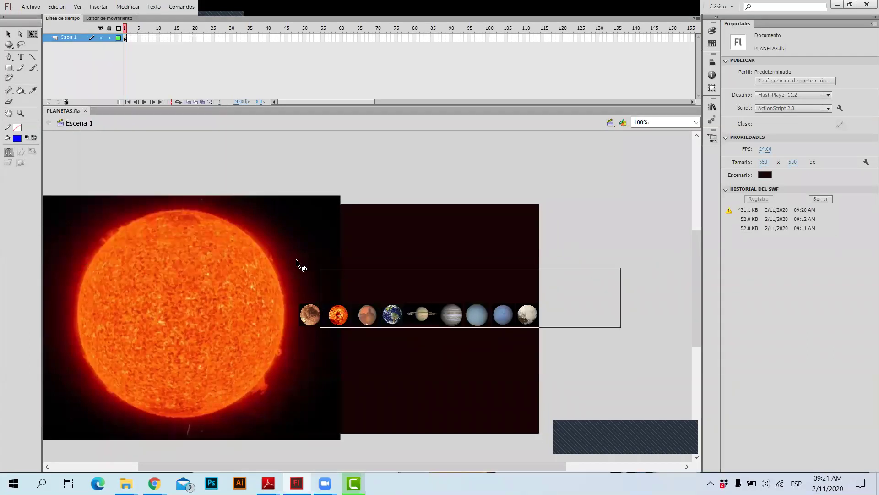
left_click_drag(296, 259, 298, 261)
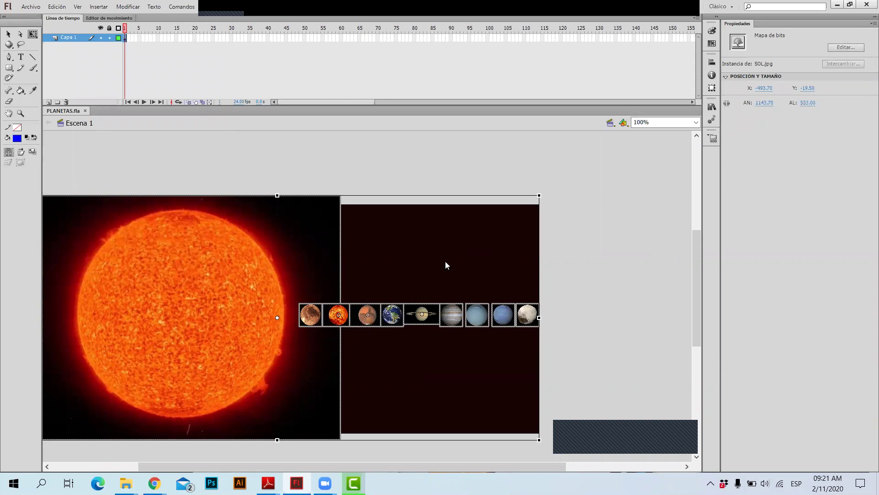
right_click(363, 314)
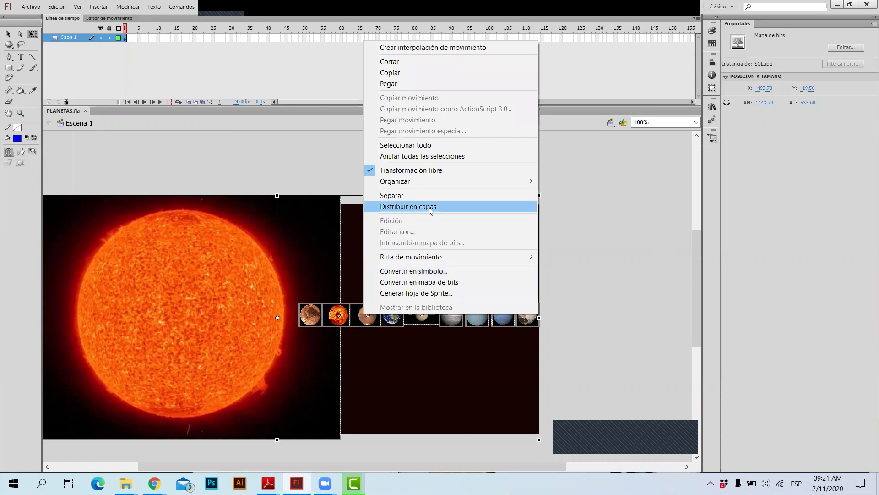
left_click(419, 206)
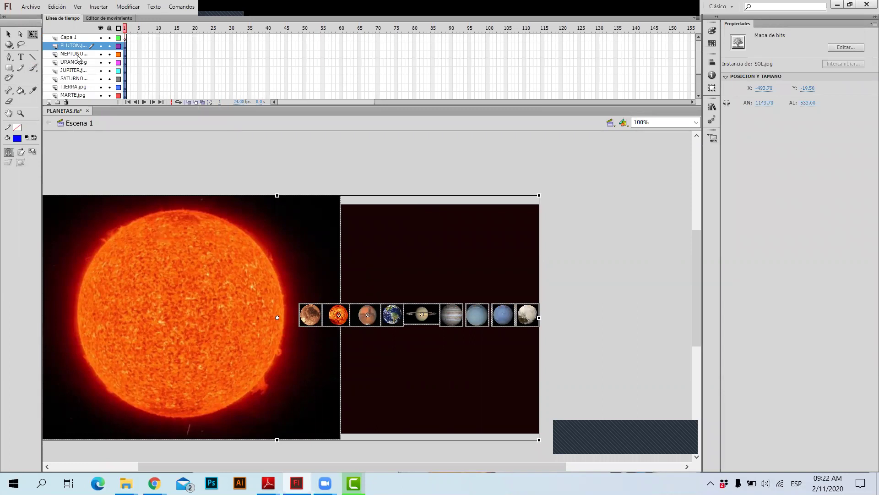
scroll(69, 83, "down", 2)
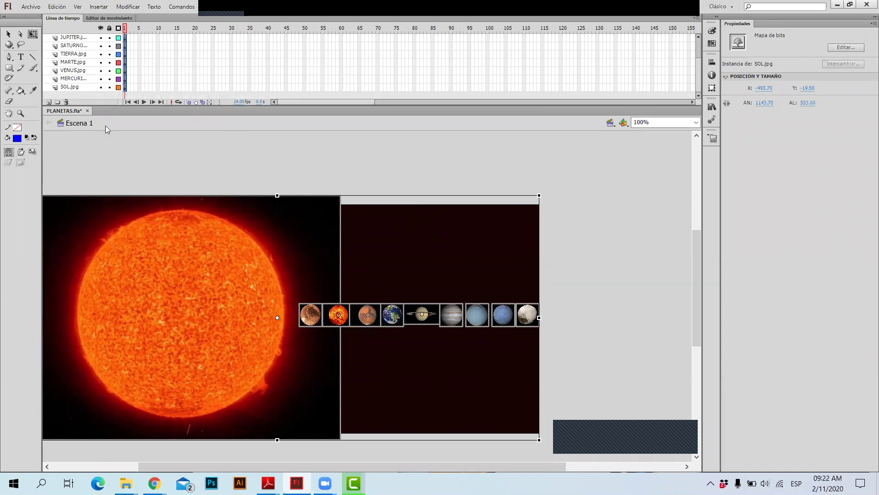
scroll(86, 60, "up", 2)
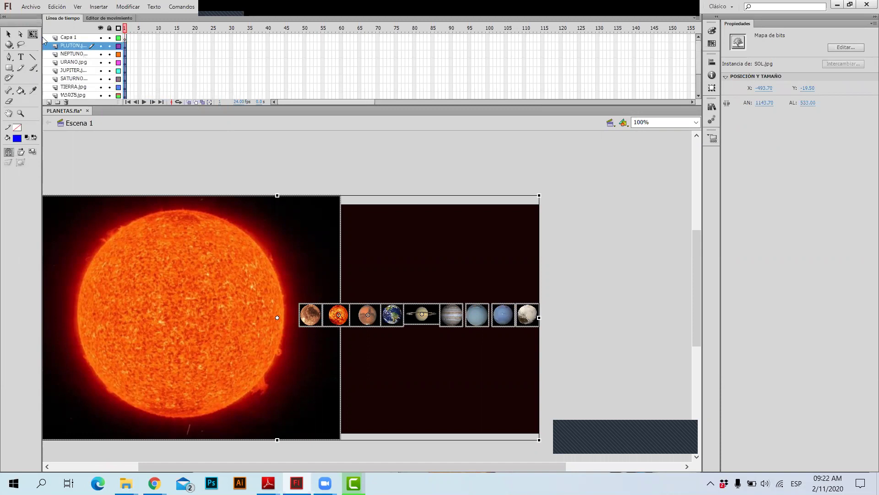
Check the Capa 1 layer and briefly hide and show the URANO.jpg layer to see what each one holds.
left_click(70, 38)
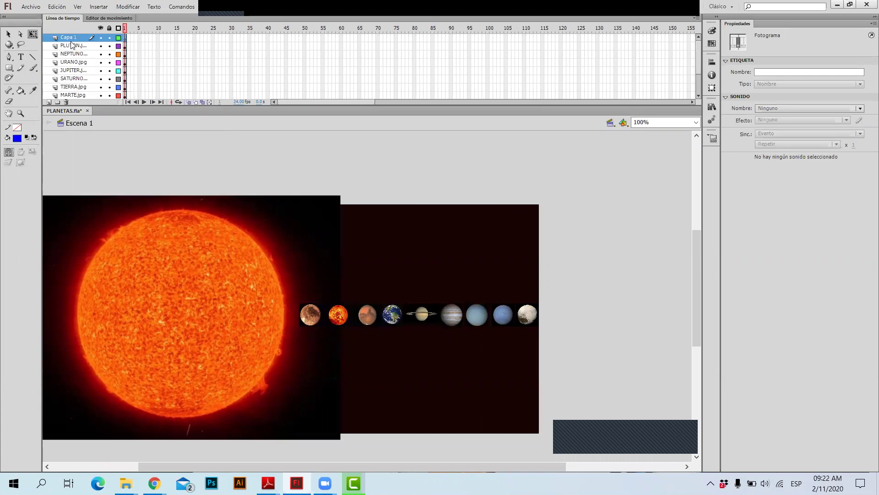
left_click(140, 63)
left_click(100, 63)
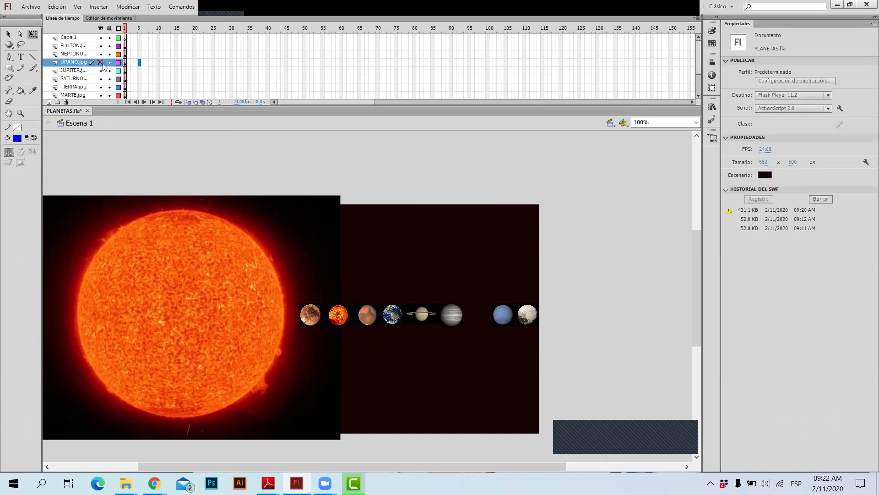
left_click(67, 38)
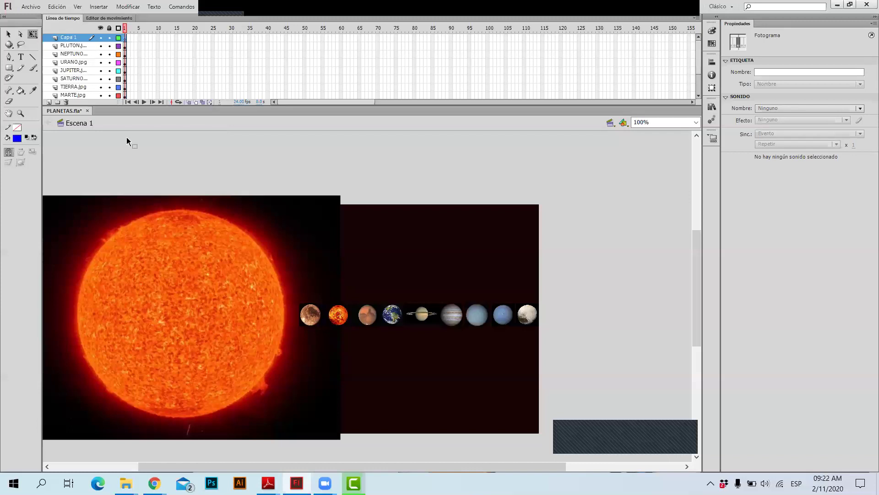
left_click(553, 201)
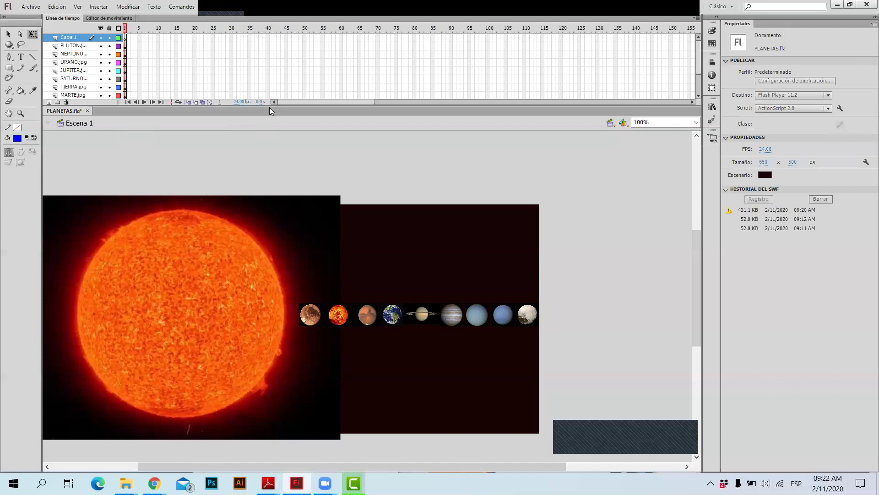
Enlarge the timeline area to show every layer, and delete the empty Capa 1 layer.
left_click_drag(267, 132, 262, 159)
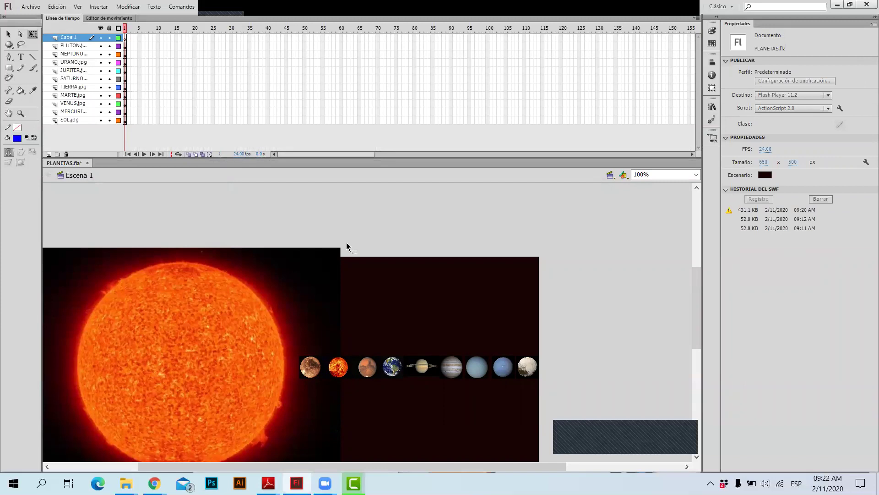
scroll(346, 242, "down", 3)
scroll(328, 211, "up", 2)
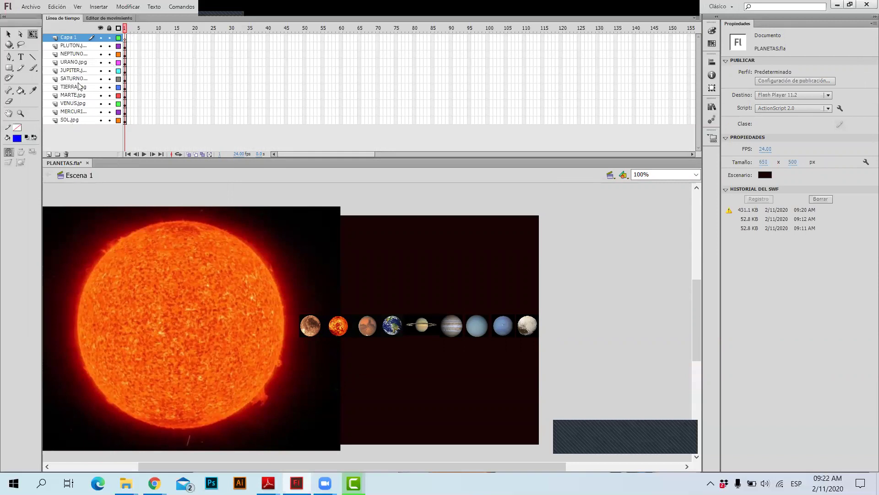
left_click(82, 39)
left_click(67, 154)
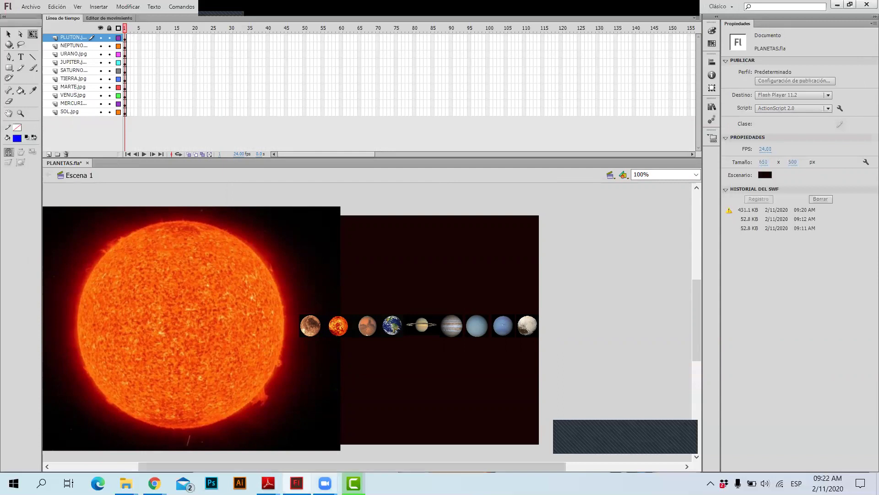
Switch to the hclic 06-06 PDF in Adobe Reader and review page 83's instructions for applying motion guides to each layer.
left_click(267, 483)
key("Return")
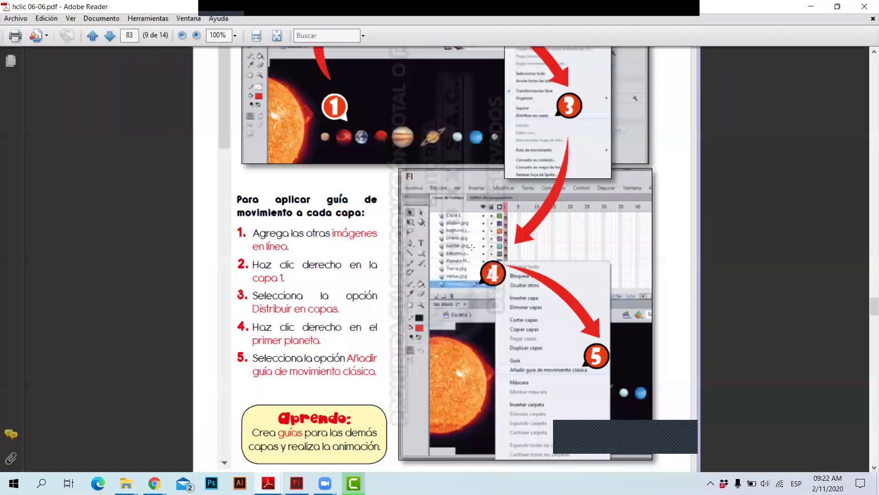
scroll(472, 247, "down", 3)
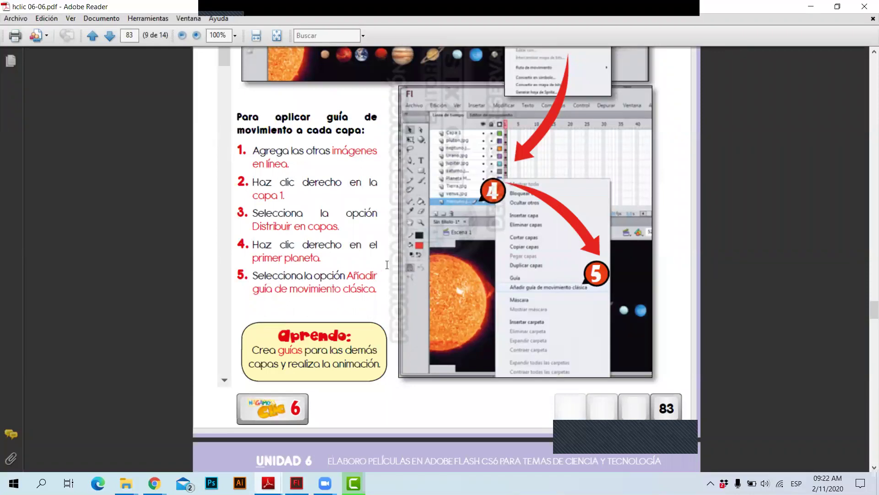
scroll(387, 265, "up", 3)
scroll(412, 317, "down", 2)
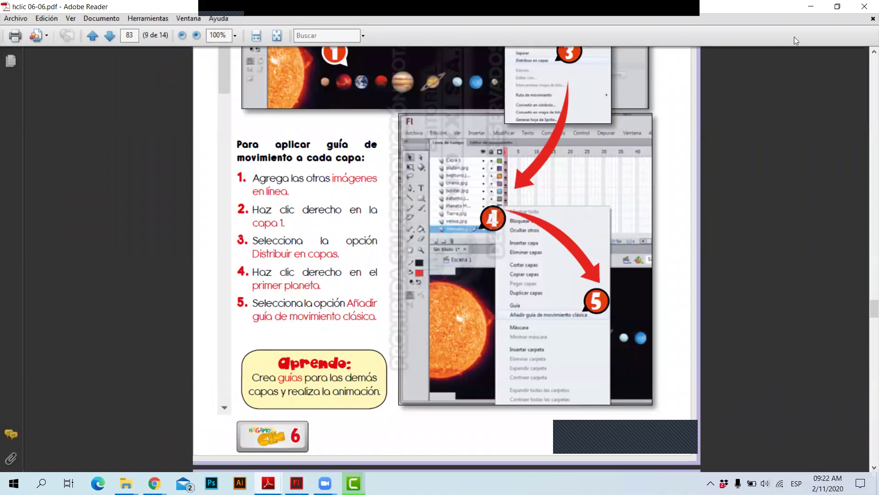
left_click(811, 6)
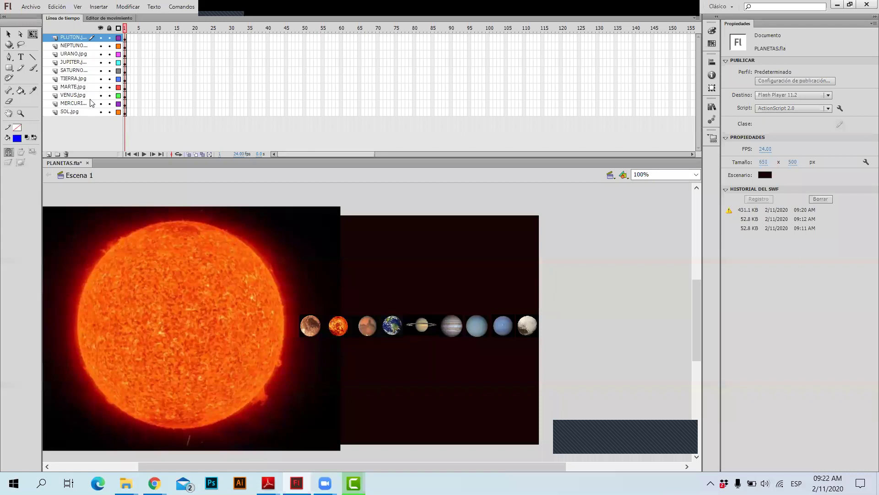
Create a classic tween on the first frame of the Mercury layer.
left_click(125, 104)
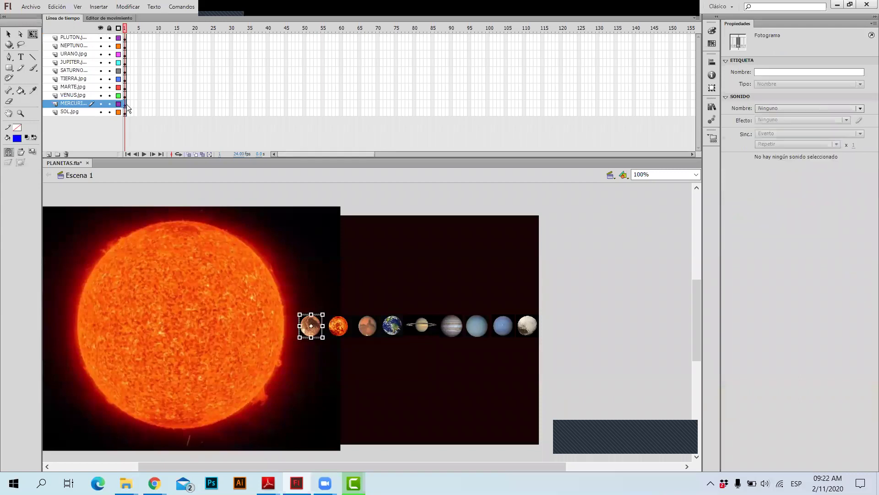
right_click(128, 107)
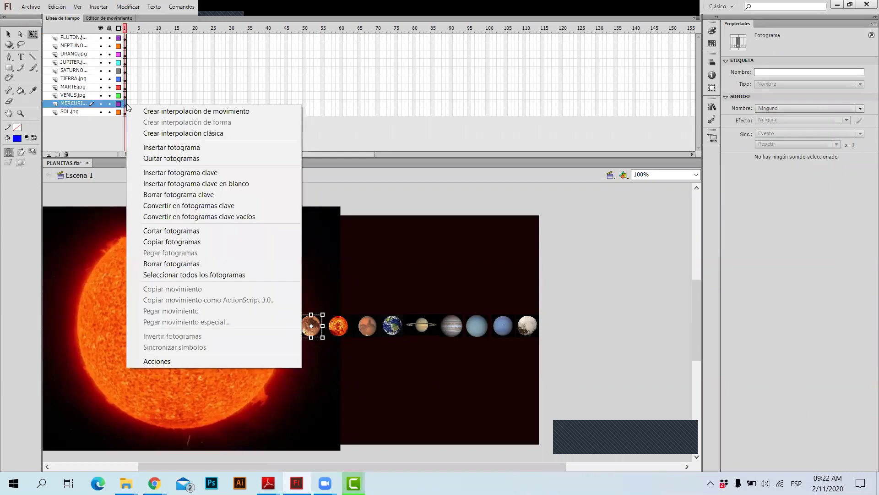
left_click(214, 133)
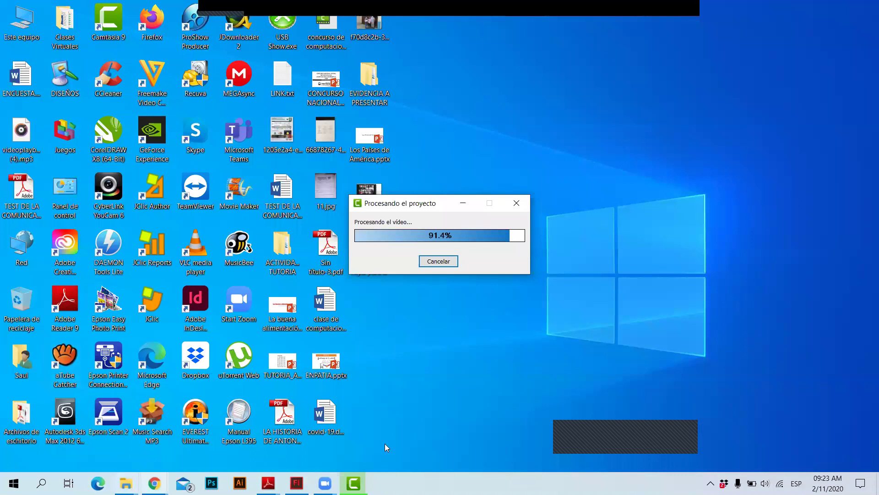
Switch to the hclic 06-06 PDF in Adobe Reader and find page 84's section on adding new frames to the animation.
left_click(385, 444)
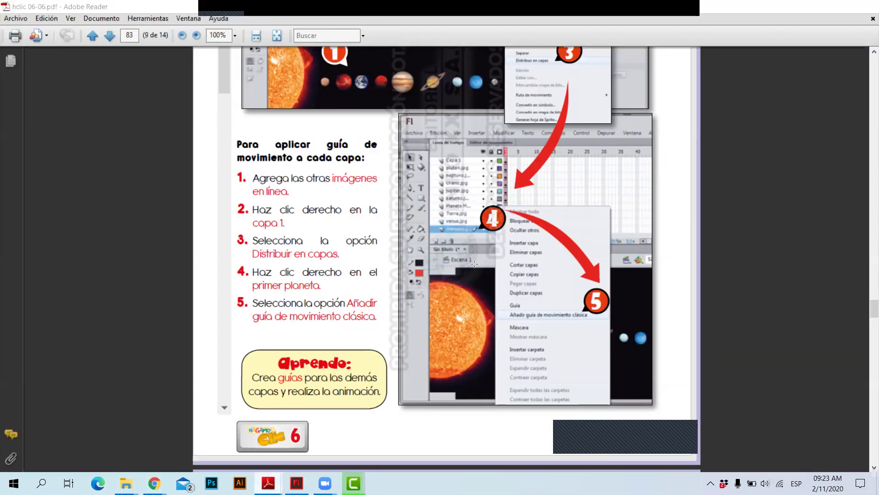
scroll(474, 264, "down", 1)
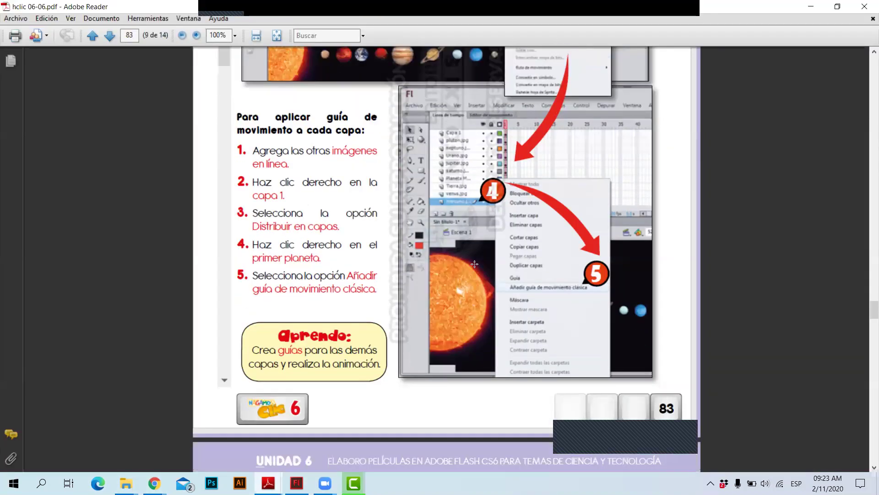
scroll(475, 264, "down", 8)
scroll(474, 264, "down", 1)
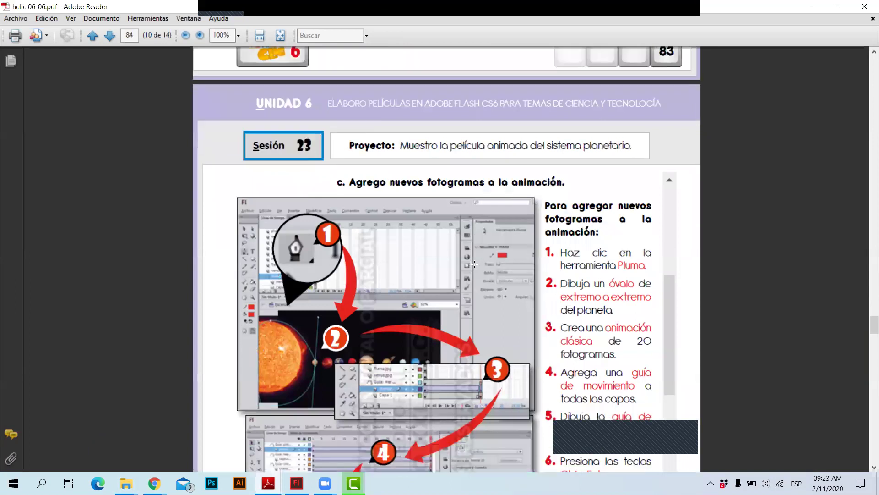
scroll(474, 264, "down", 2)
scroll(474, 264, "up", 1)
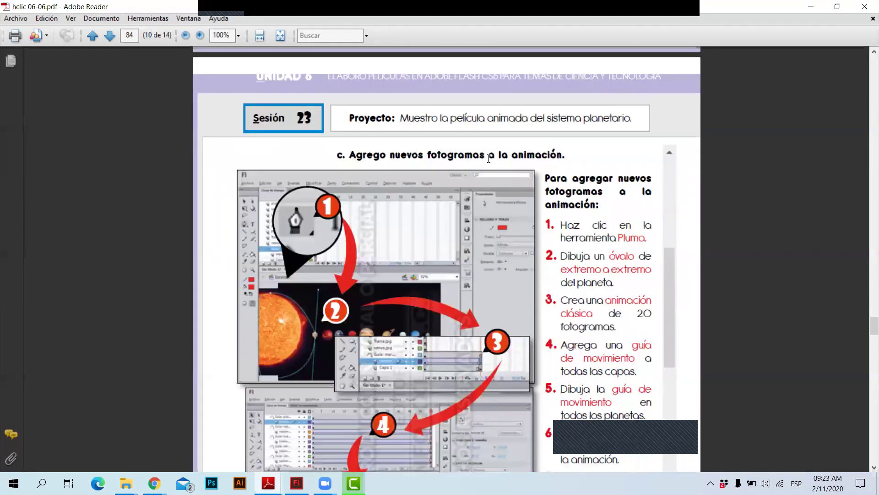
scroll(610, 167, "down", 2)
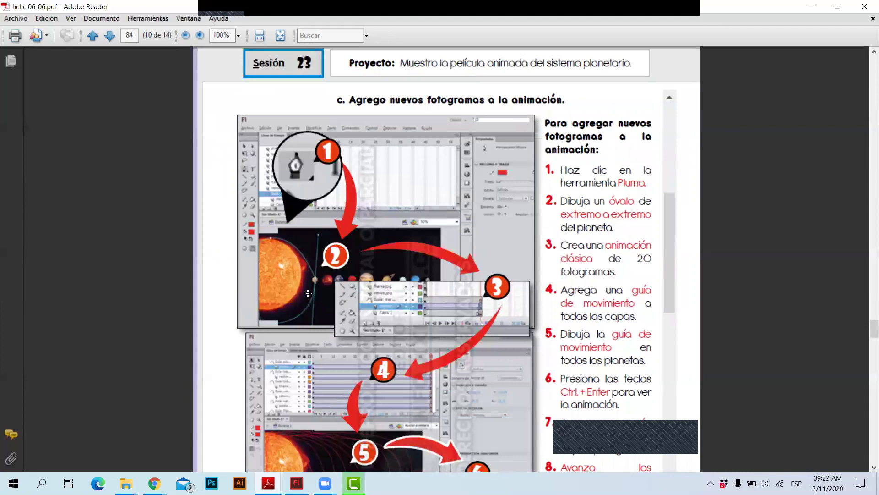
scroll(308, 293, "down", 3)
scroll(292, 292, "up", 5)
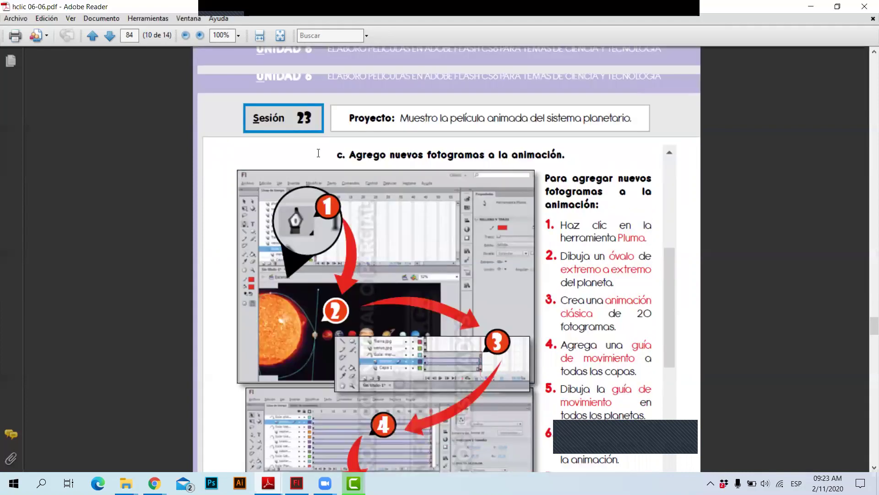
scroll(291, 293, "up", 7)
scroll(357, 138, "down", 3)
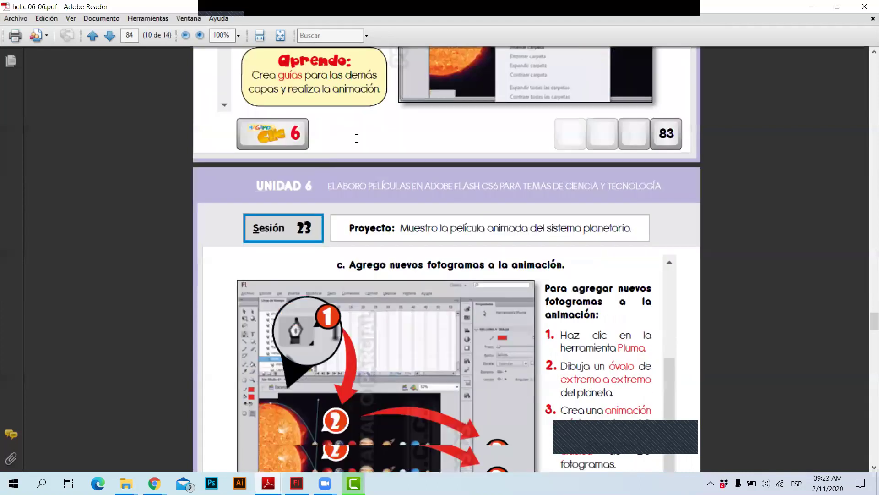
scroll(356, 139, "down", 3)
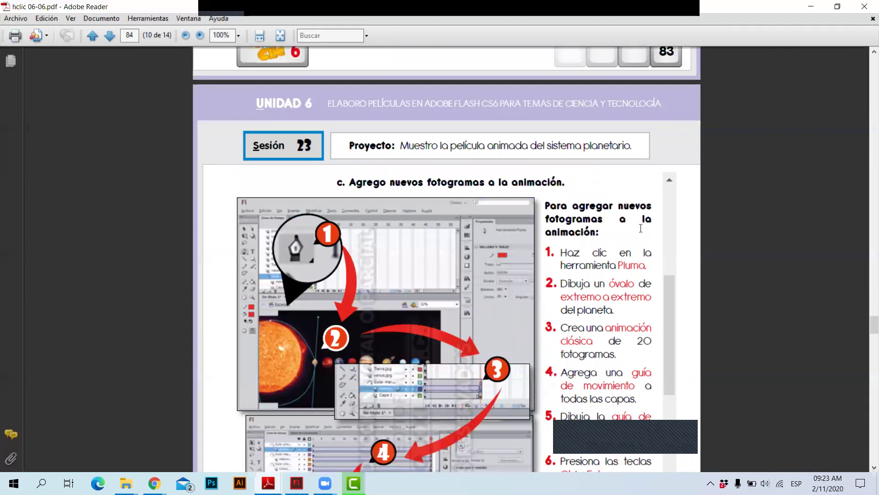
Read page 84's numbered instructions on drawing the orbit oval, creating the classic animation, adding motion guides and extending frames.
scroll(641, 228, "down", 3)
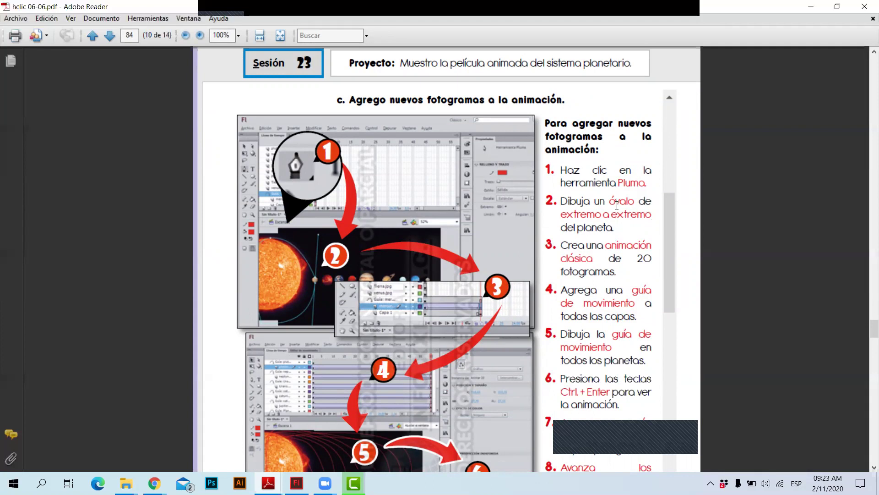
scroll(616, 205, "down", 2)
scroll(627, 203, "down", 1)
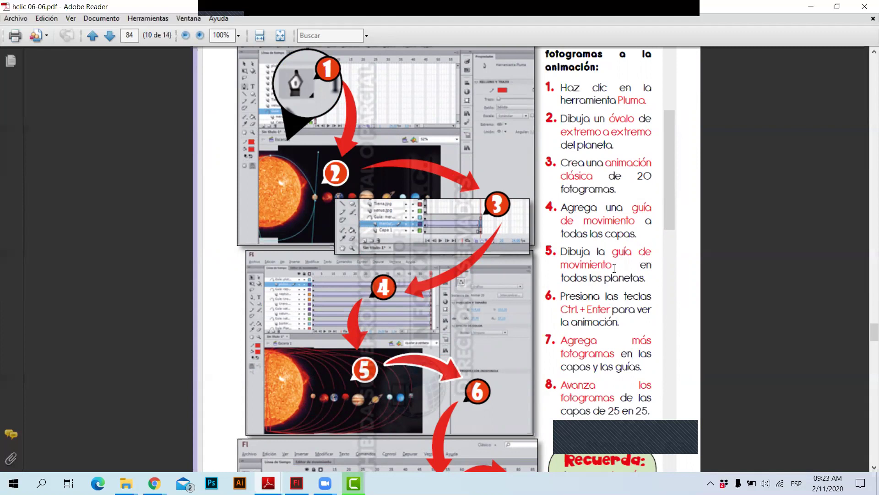
scroll(614, 268, "down", 2)
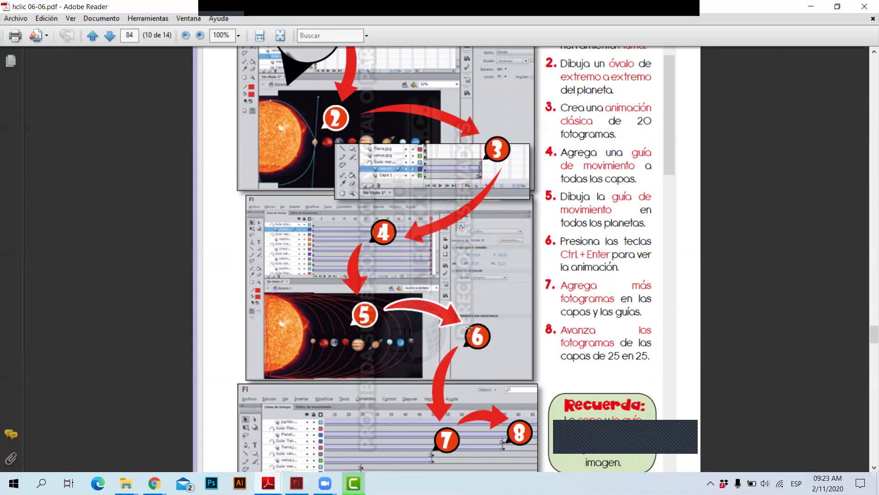
scroll(469, 334, "down", 2)
scroll(469, 328, "up", 1)
scroll(468, 331, "down", 4)
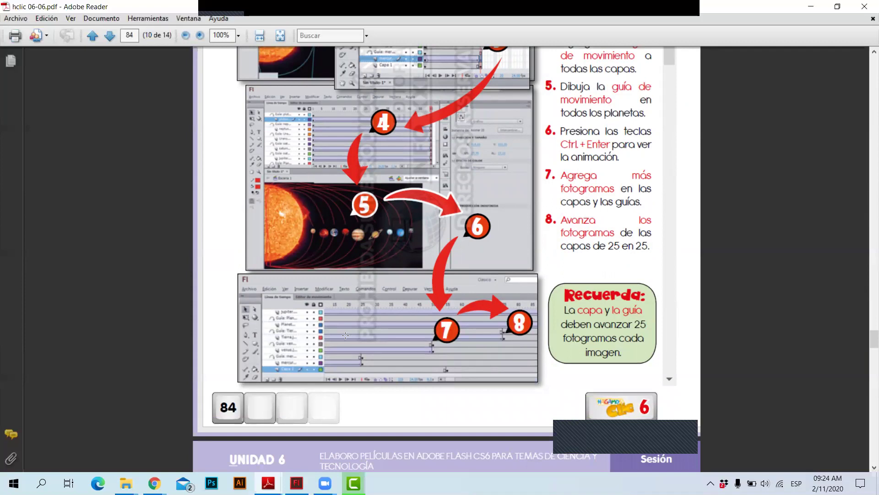
scroll(344, 337, "up", 3)
scroll(358, 302, "up", 7)
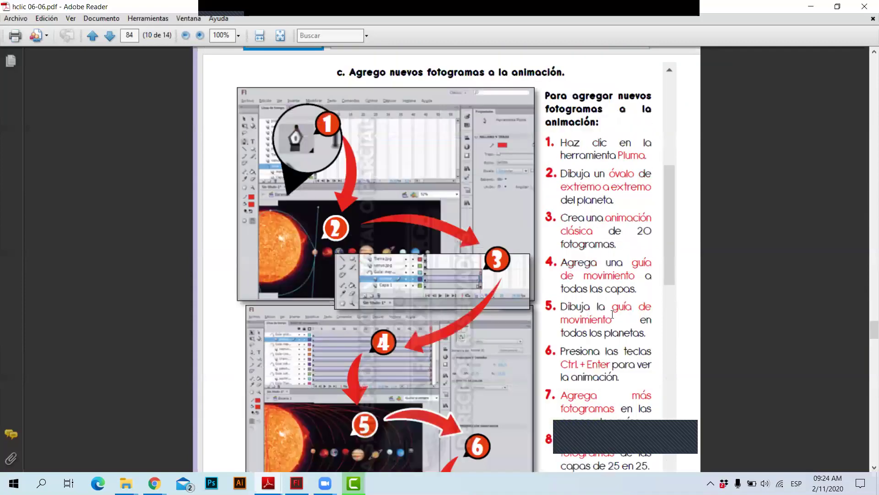
scroll(681, 360, "up", 2)
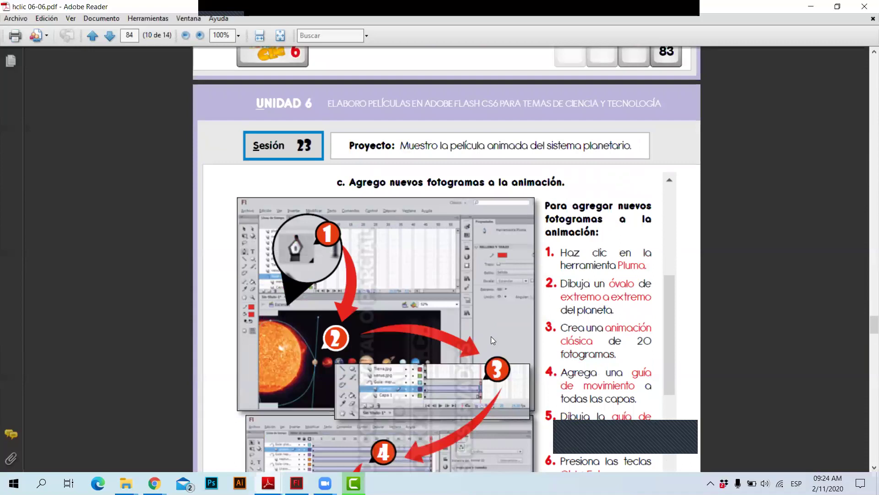
scroll(491, 336, "up", 10)
scroll(482, 348, "down", 10)
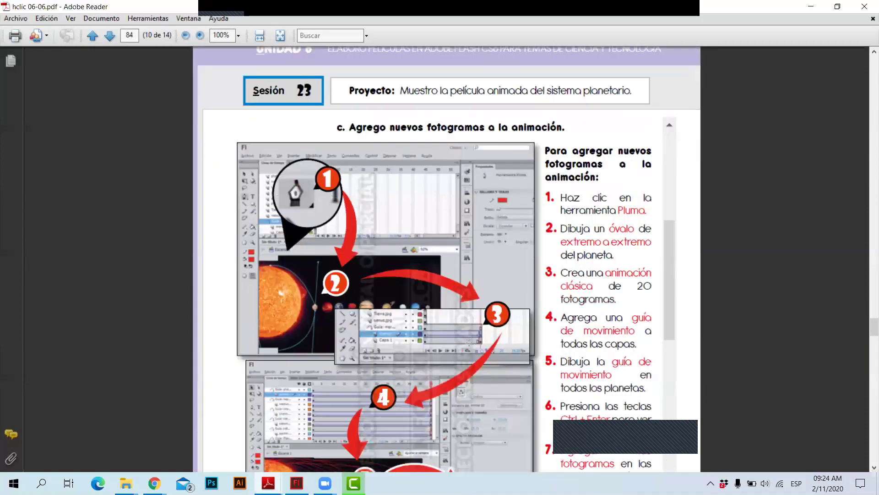
scroll(443, 230, "down", 2)
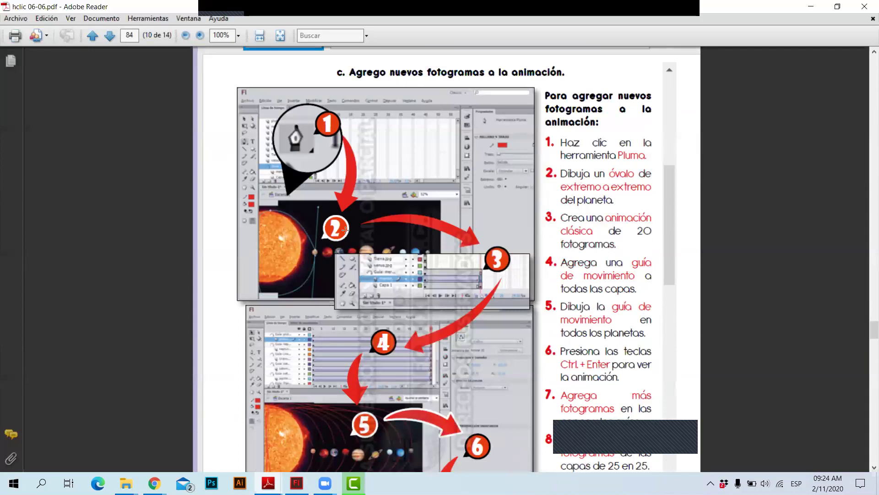
scroll(345, 229, "down", 3)
scroll(631, 214, "up", 1)
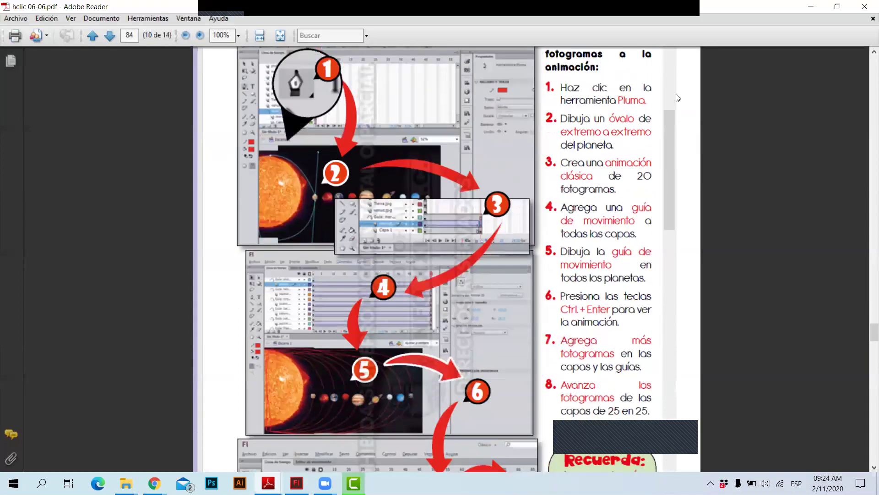
scroll(677, 98, "up", 1)
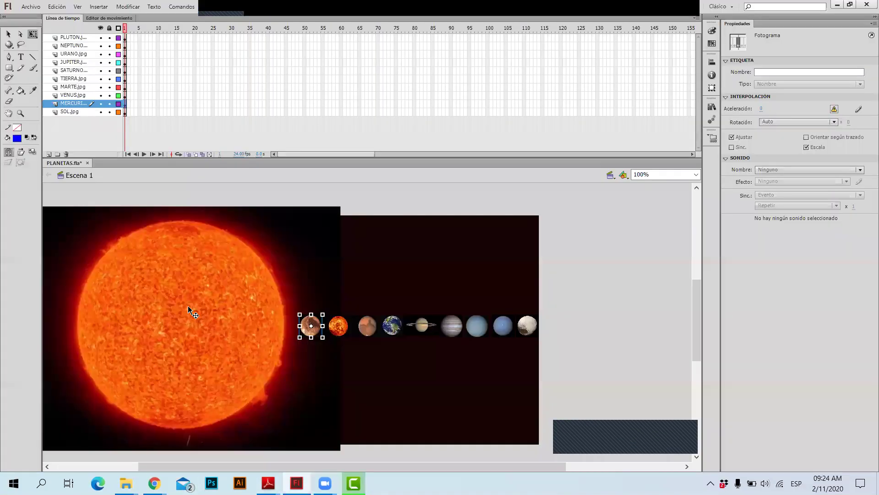
Switch back to Flash and add a classic motion guide to the Mercury layer.
left_click(129, 118)
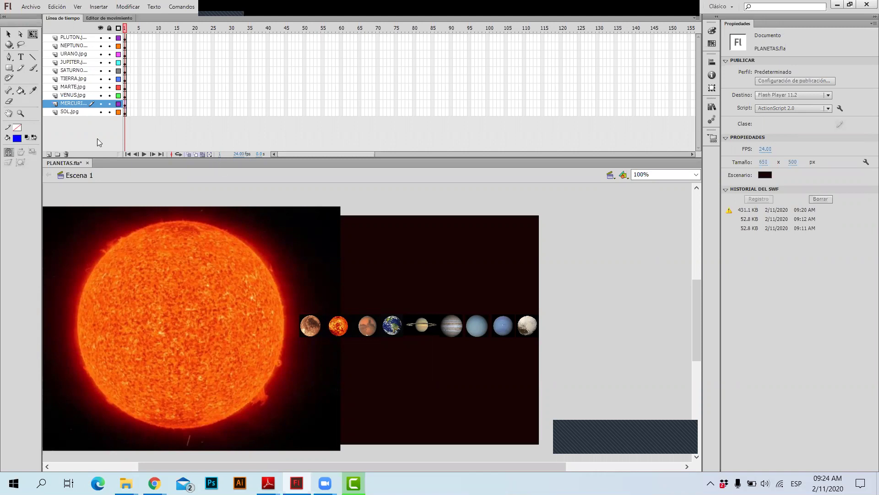
right_click(80, 104)
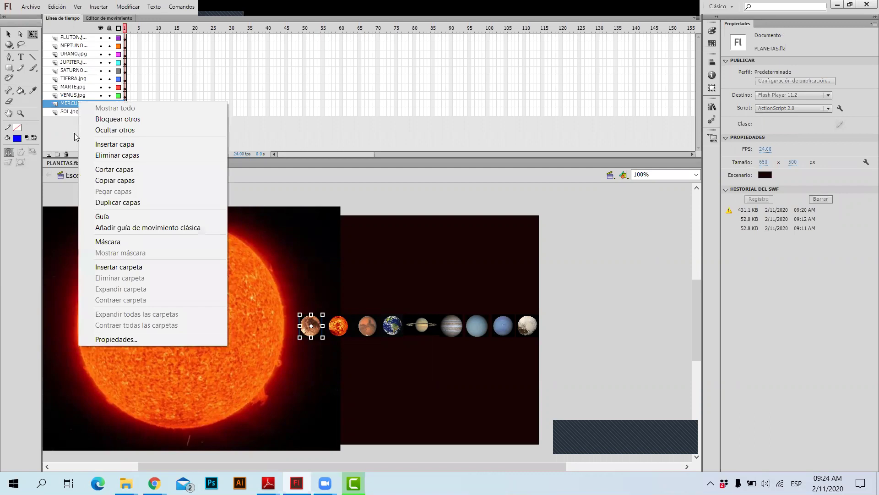
left_click(175, 228)
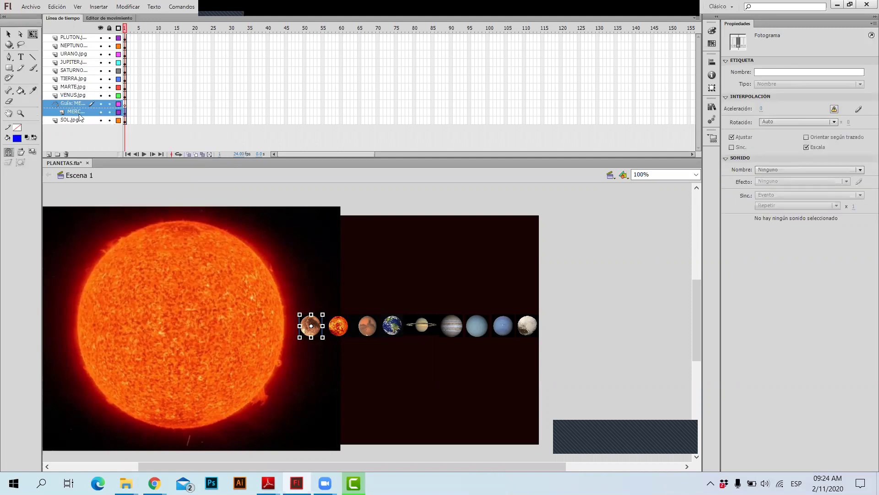
Make Mercury's guide layer active and set the Pen tool's stroke colour to white.
left_click(63, 114)
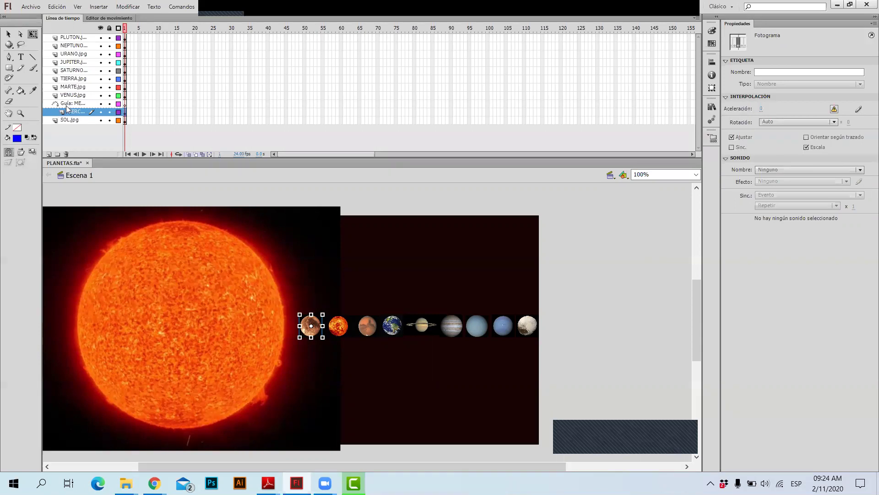
left_click(66, 103)
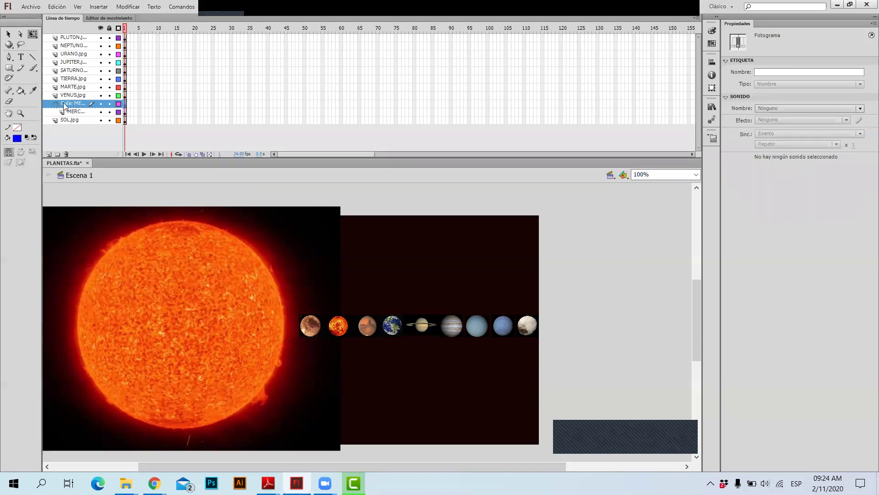
left_click(65, 112)
left_click(71, 104)
left_click(118, 113)
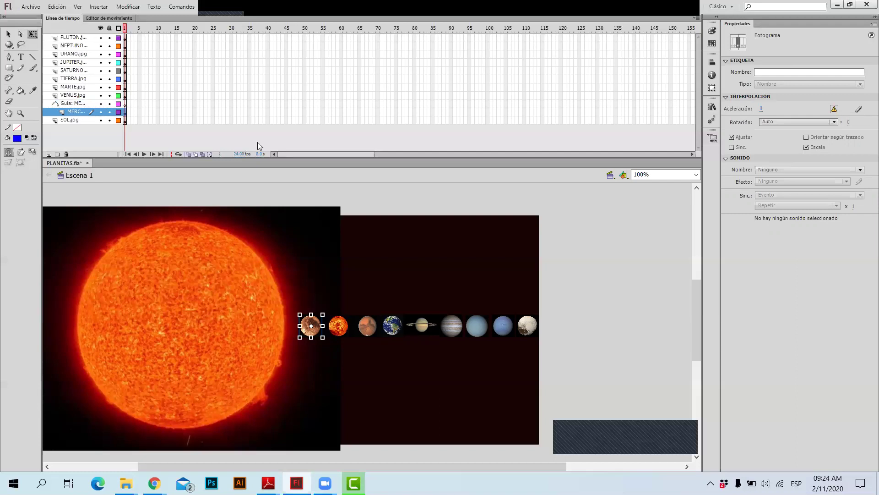
key("ctrl+z")
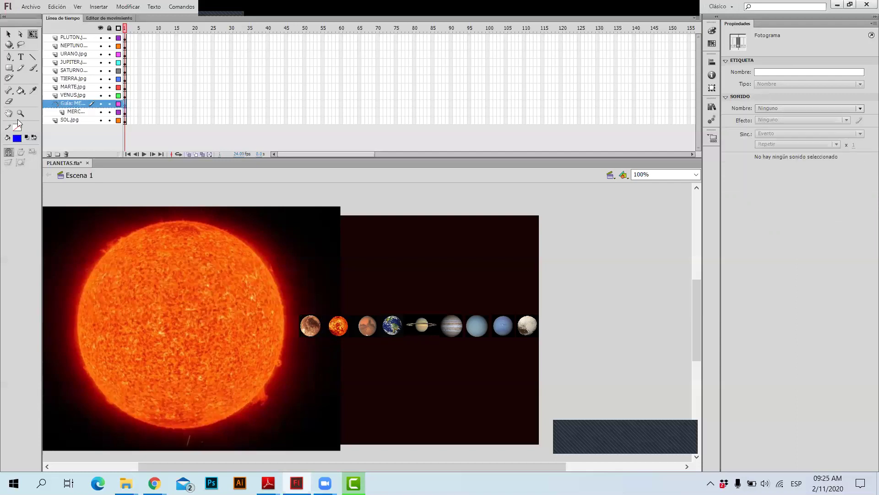
left_click(8, 57)
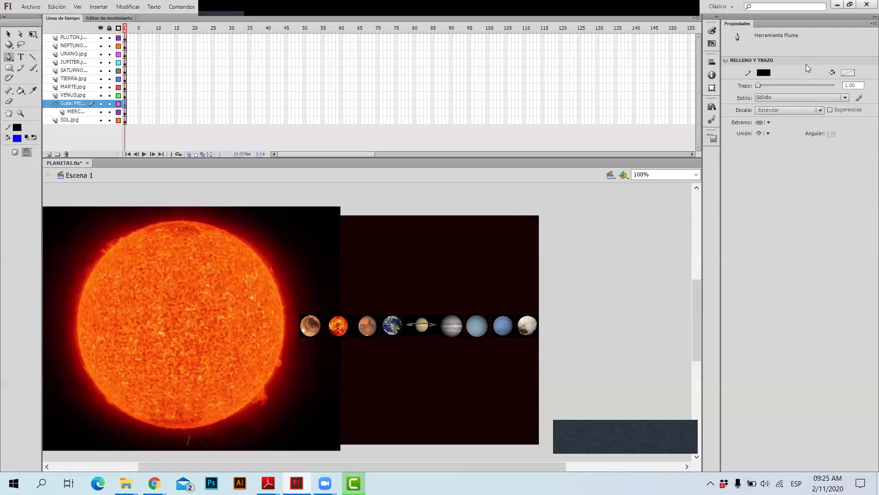
left_click(762, 72)
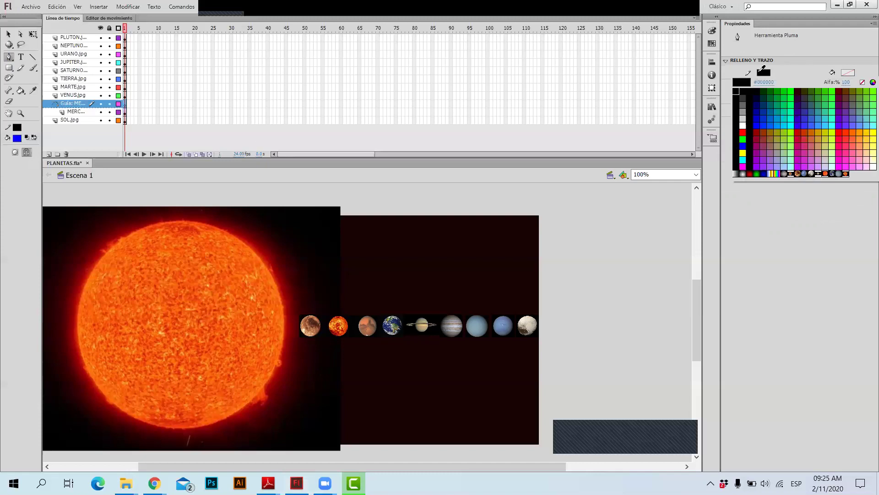
left_click(743, 125)
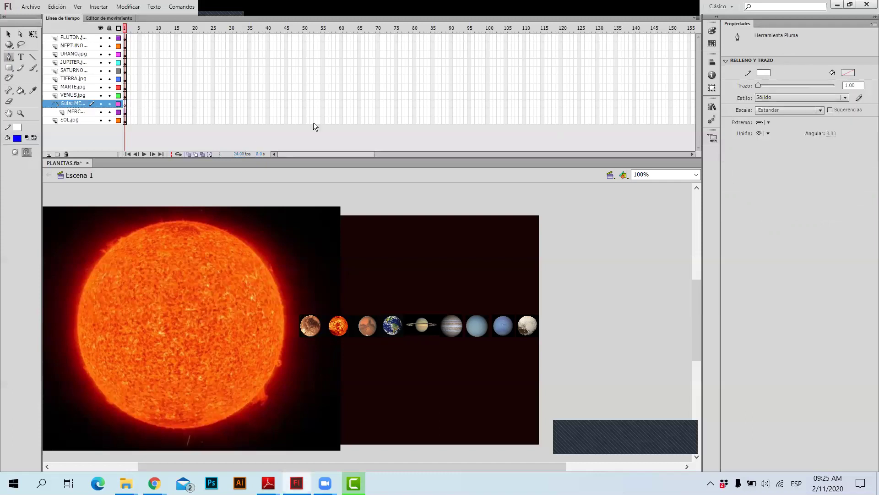
Draw a curved orbit path around the sun with the Pen tool, starting and ending at Mercury with a small gap between its ends.
left_click(305, 317)
mouse_move(173, 196)
left_mouse_down()
mouse_move(46, 207)
mouse_move(56, 205)
left_mouse_up()
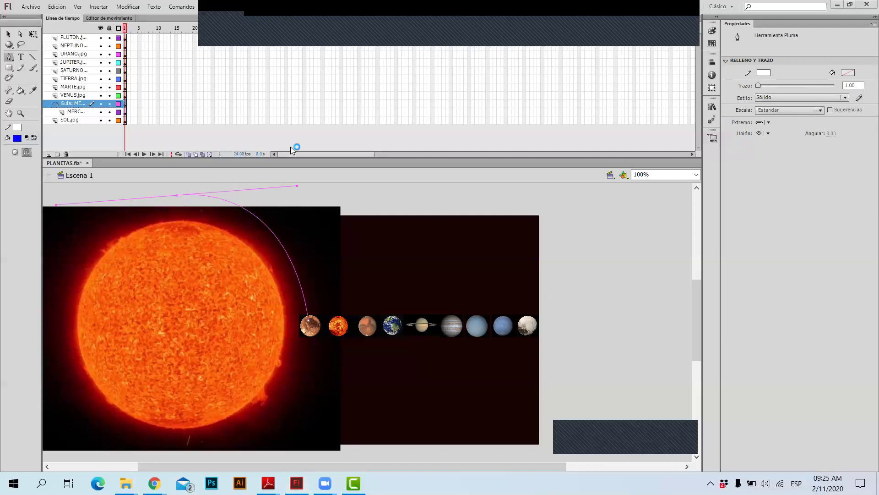
left_click_drag(48, 319, 50, 348)
left_click_drag(177, 450, 290, 445)
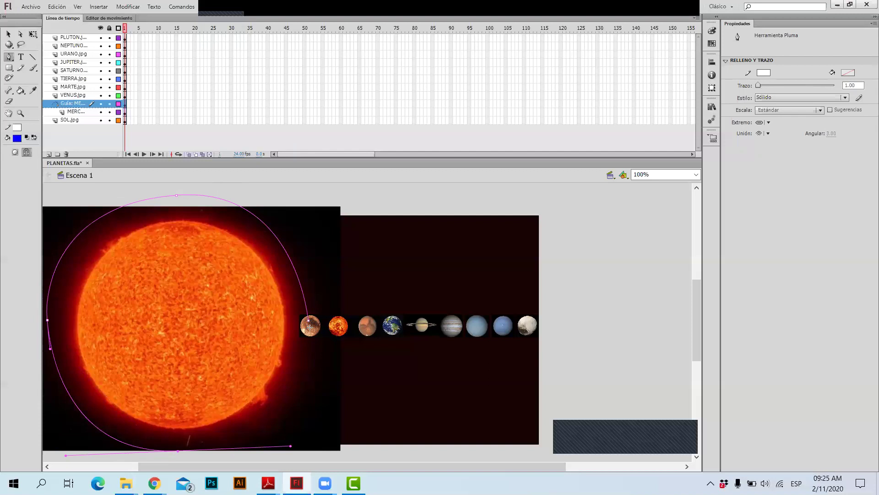
left_click(308, 324)
left_click_drag(310, 328, 312, 293)
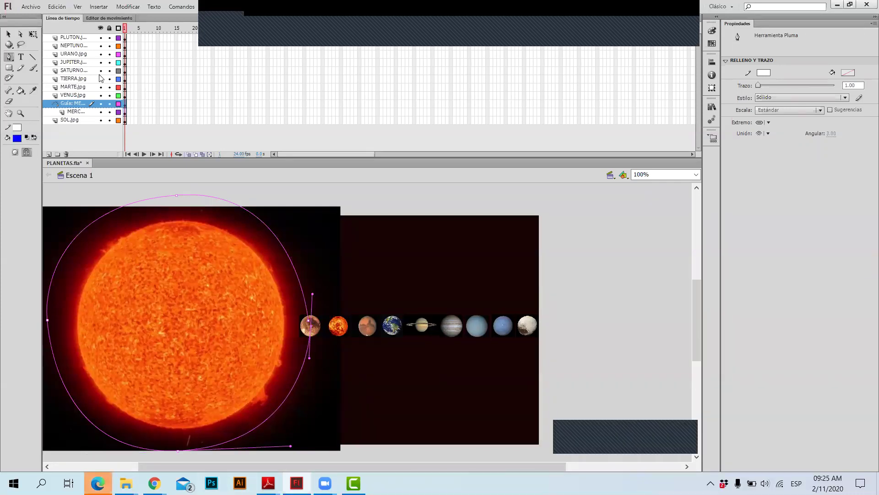
key("v")
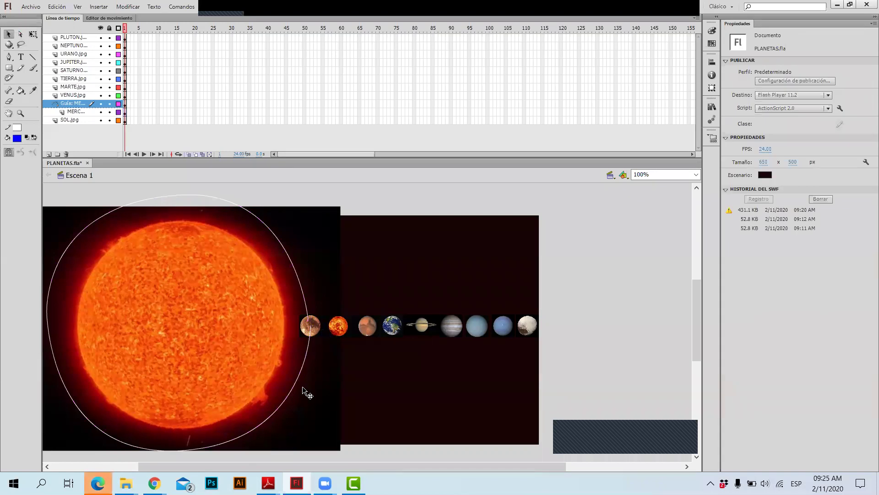
Examine the two ends of the orbit path at Mercury at 400% magnification.
scroll(296, 343, "up", 3)
scroll(295, 343, "down", 3)
key("alt")
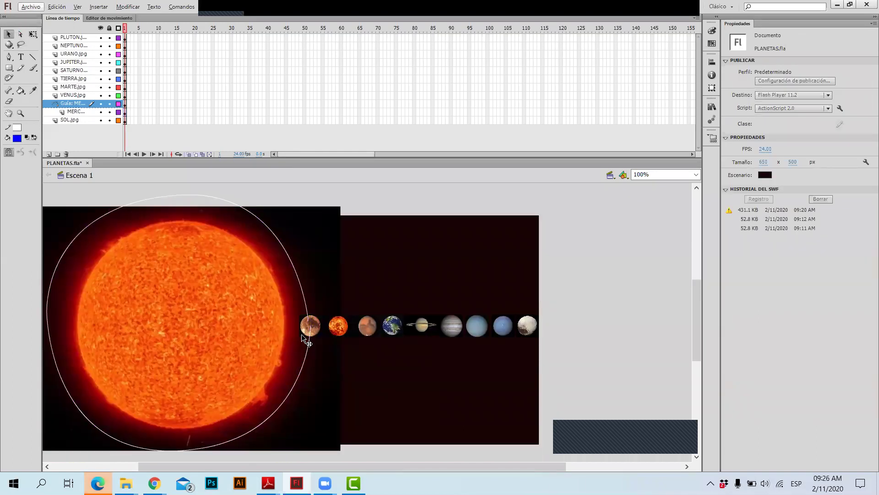
left_click(337, 364)
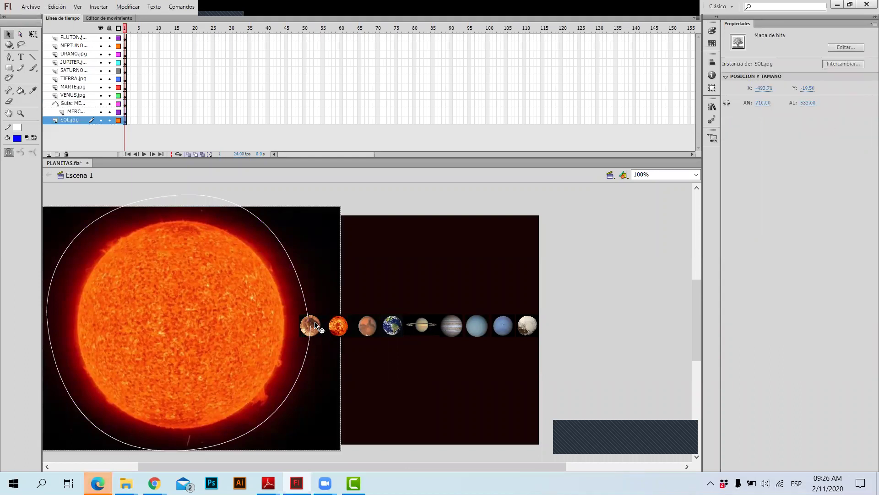
left_click(20, 114)
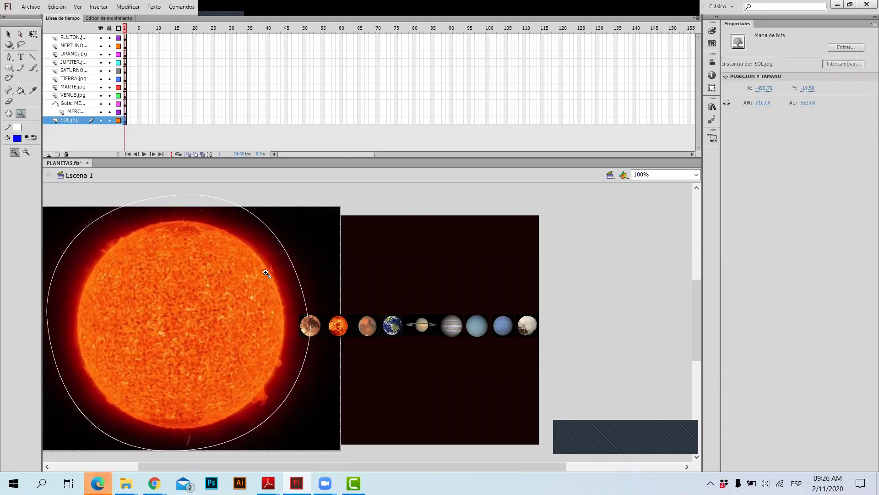
scroll(294, 339, "up", 3)
scroll(295, 337, "down", 3)
key("alt")
left_click(312, 326)
left_click(373, 328)
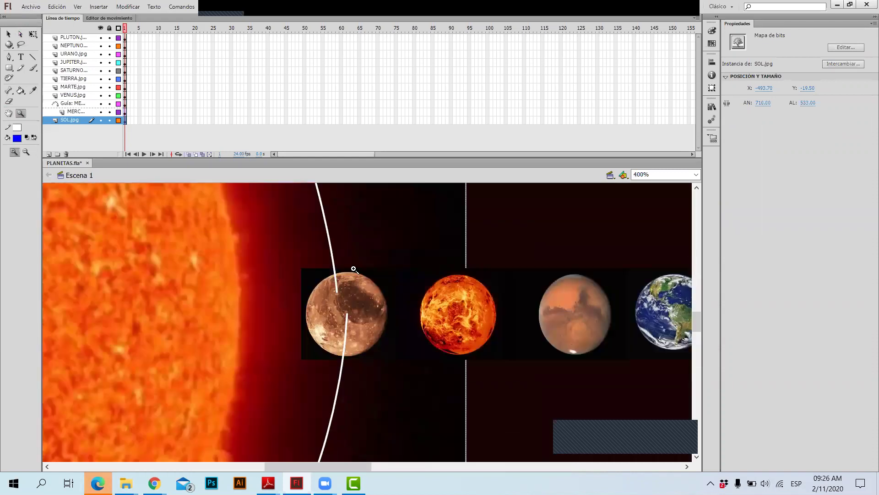
left_click(6, 33)
left_click(8, 34)
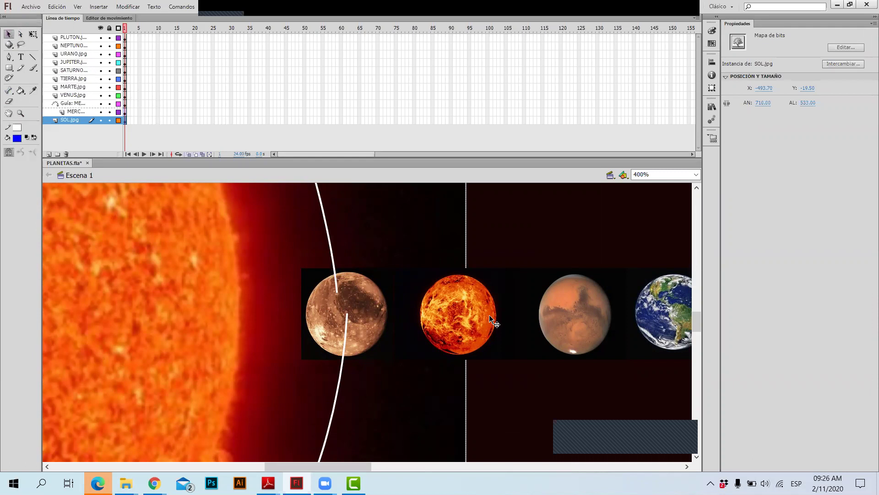
Insert keyframes at frame 25 of the Mercury layer and its guide layer, and extend the sun layer to frame 25.
left_click(73, 113)
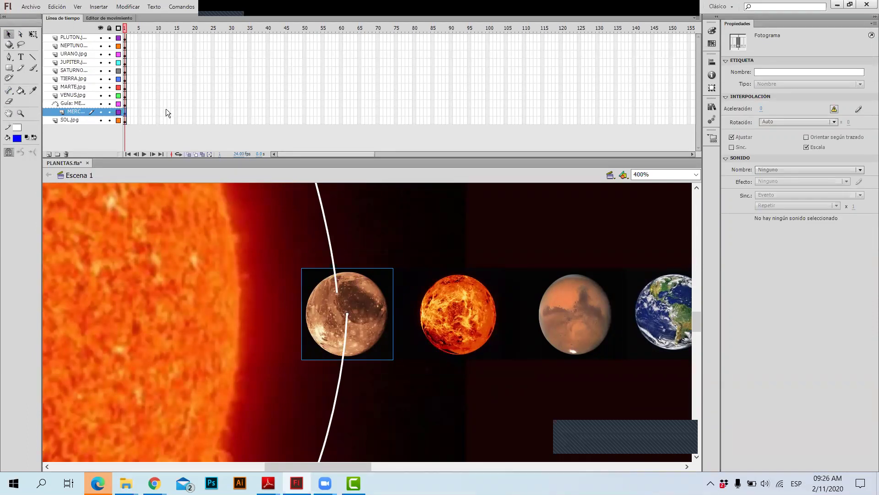
left_click(212, 112)
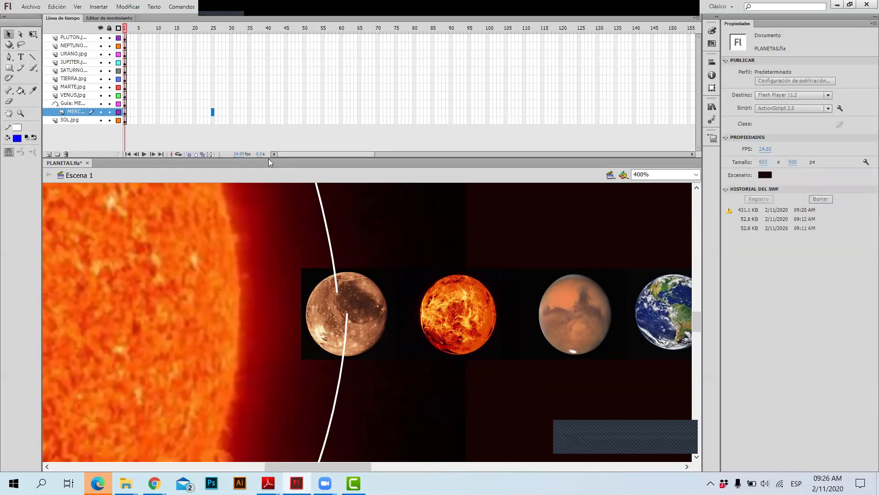
key("F6")
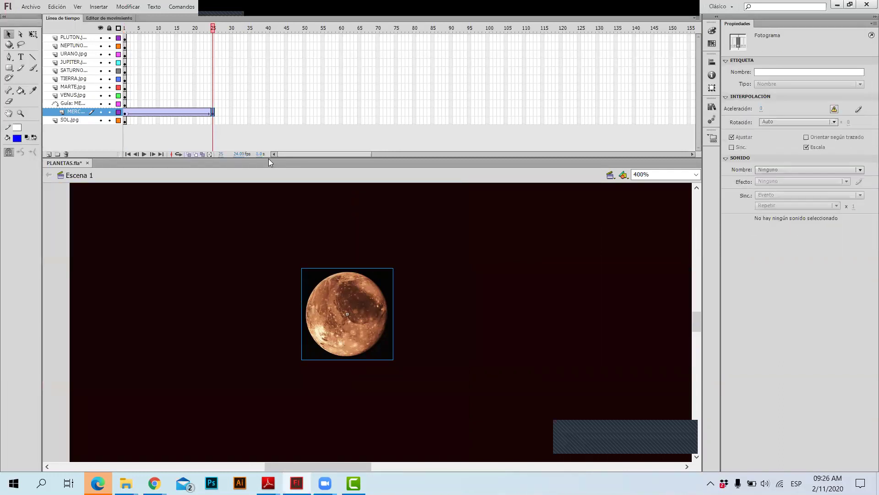
left_click(212, 120)
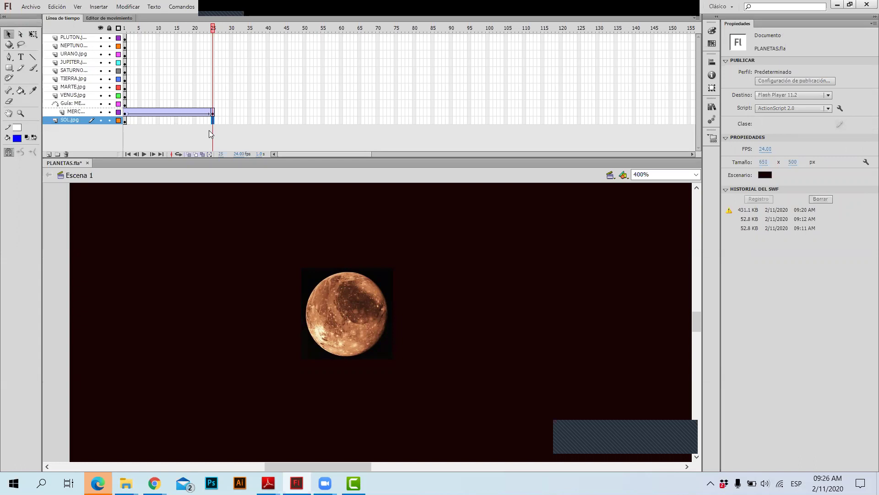
key("F5")
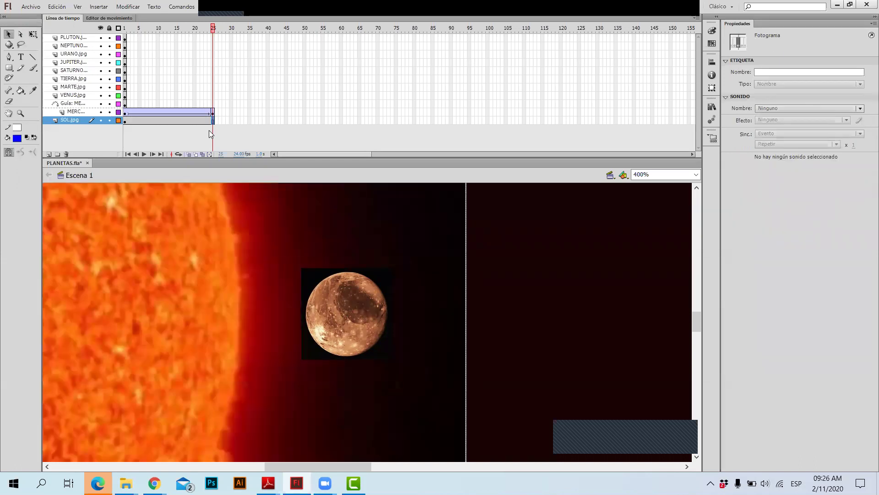
left_click(212, 103)
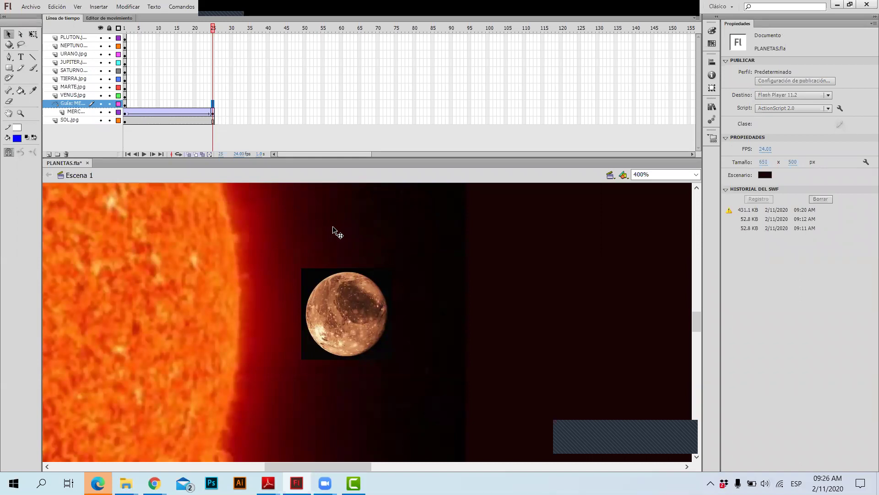
key("F5")
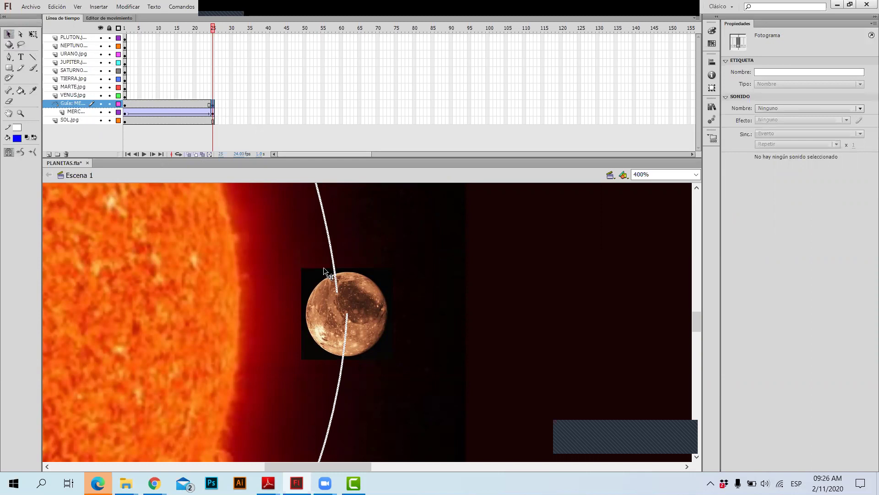
Snap Mercury's centre to the lower end of the orbit path at frame 25, and check the path in outline view.
left_click(354, 302)
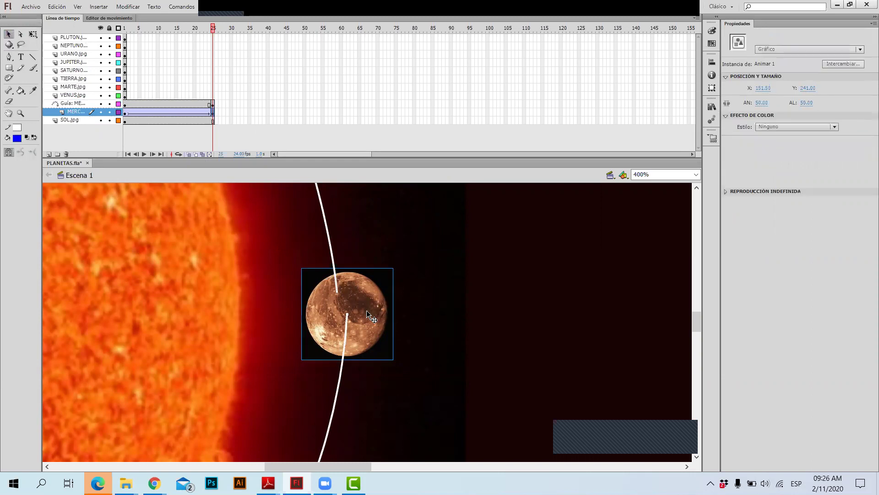
mouse_move(366, 320)
left_mouse_down()
mouse_move(398, 329)
mouse_move(351, 317)
left_mouse_up()
left_click(213, 104)
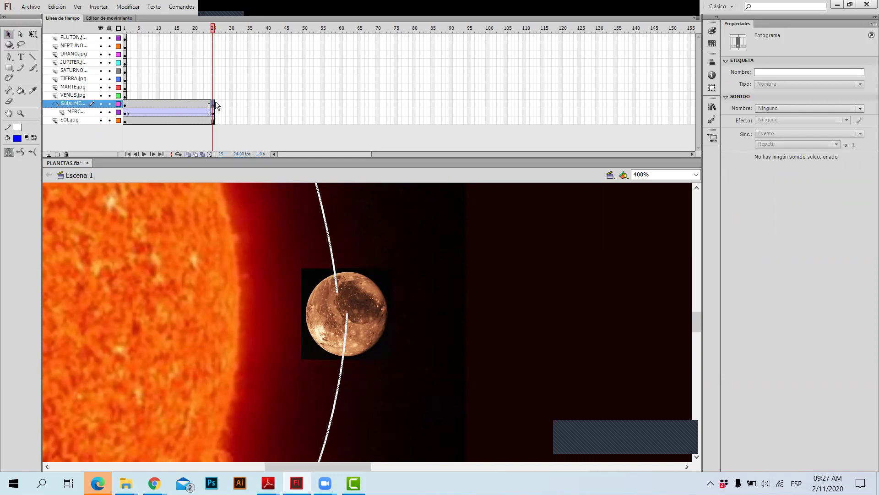
left_click(119, 104)
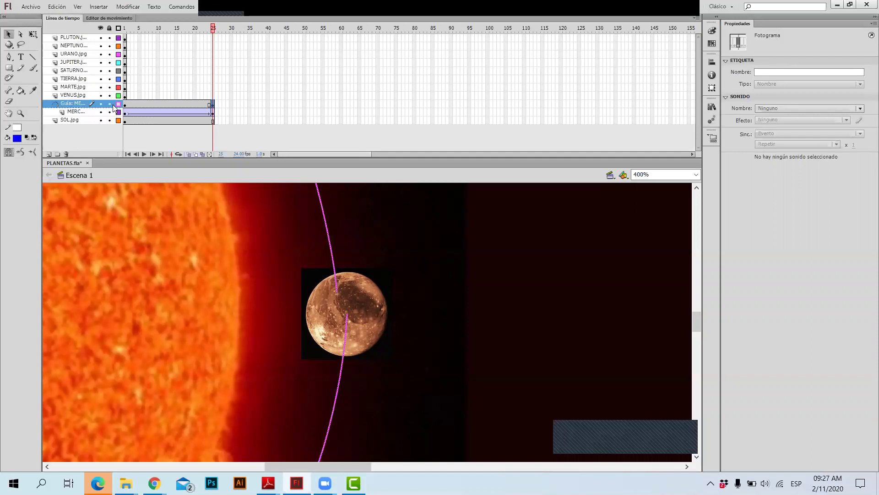
left_click(119, 104)
Snap Mercury to the upper end of the orbit path at frame 1, and check its placement at frame 25.
left_click(125, 106)
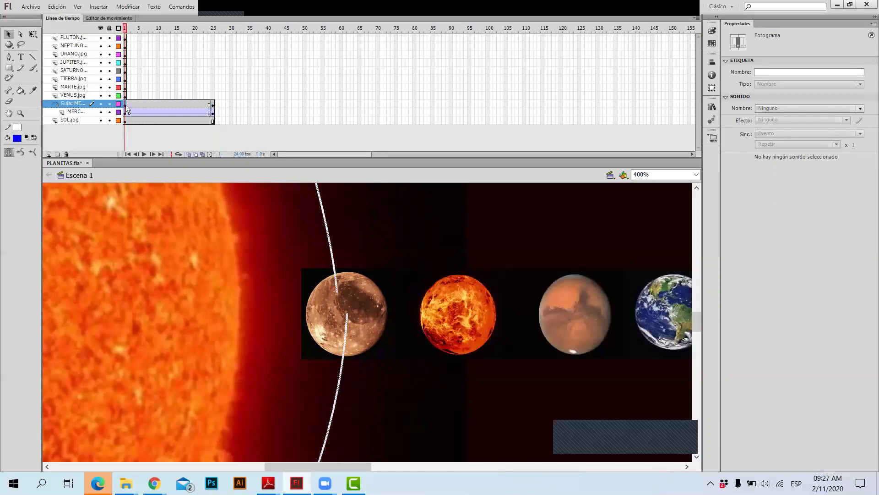
left_click_drag(372, 320, 355, 287)
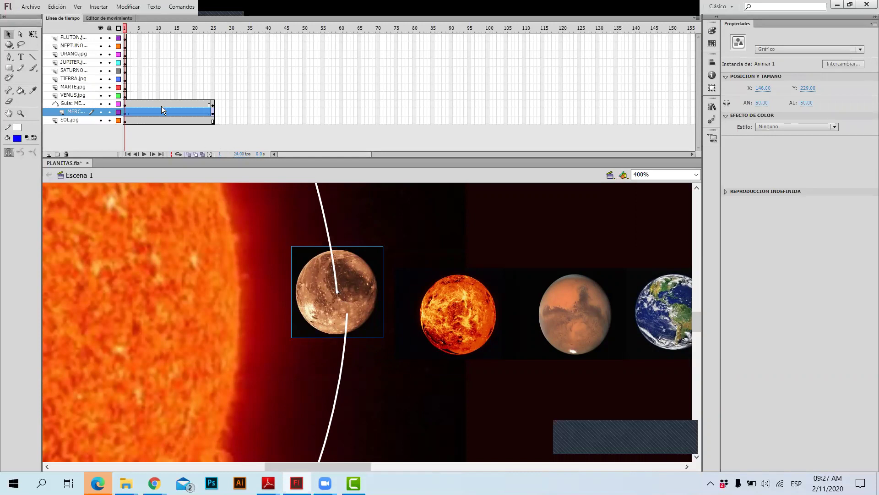
left_click(126, 104)
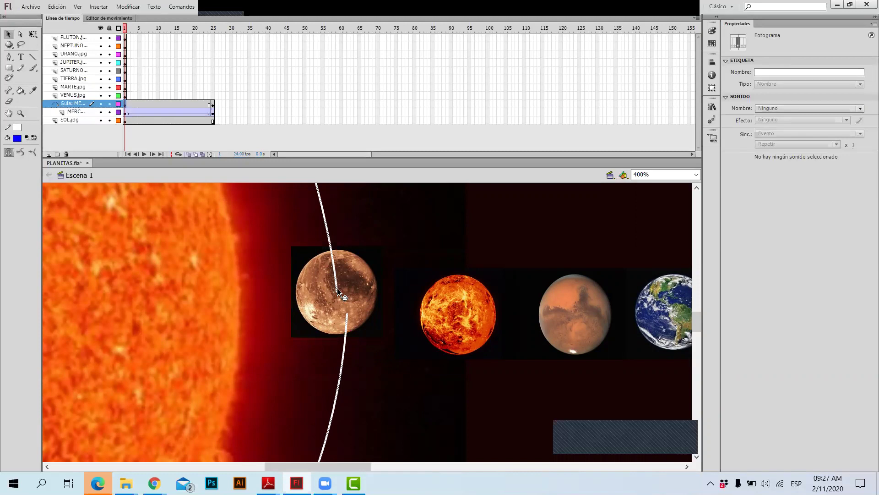
left_click(213, 105)
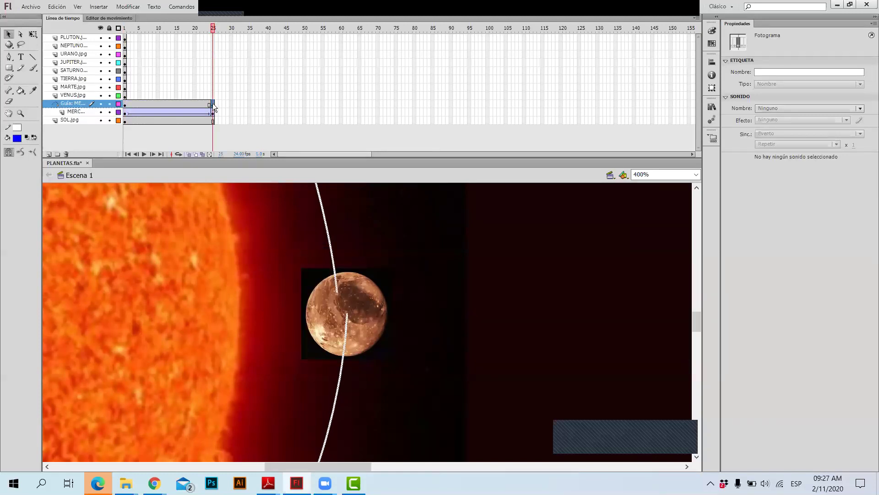
left_click(379, 341)
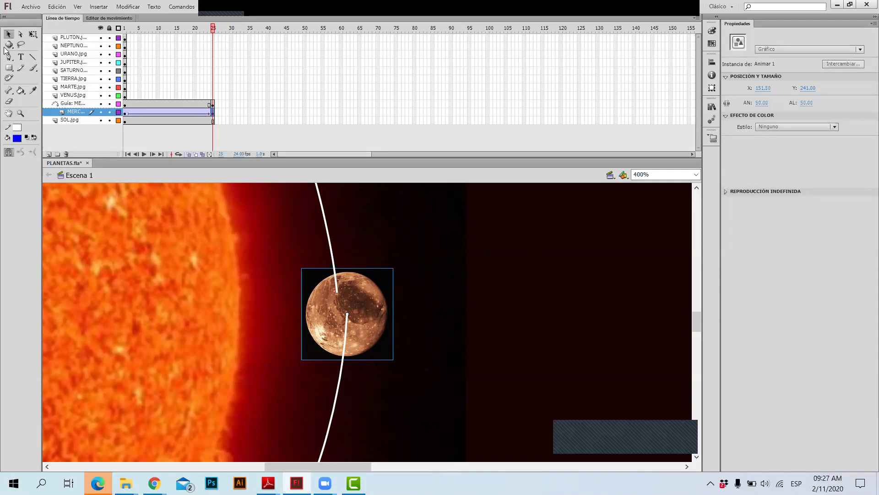
Return the stage to 100% magnification and play back Mercury's orbit around the sun.
left_click(21, 113)
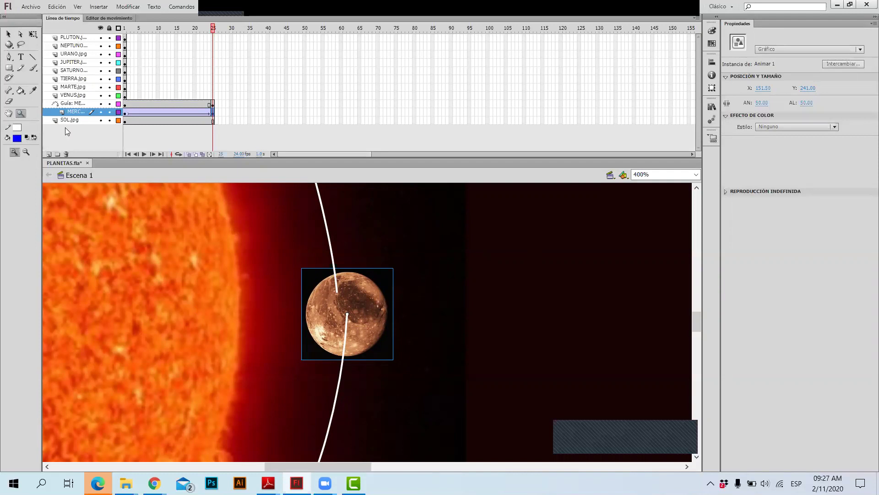
left_click(374, 309, "alt")
left_click(374, 310, "alt")
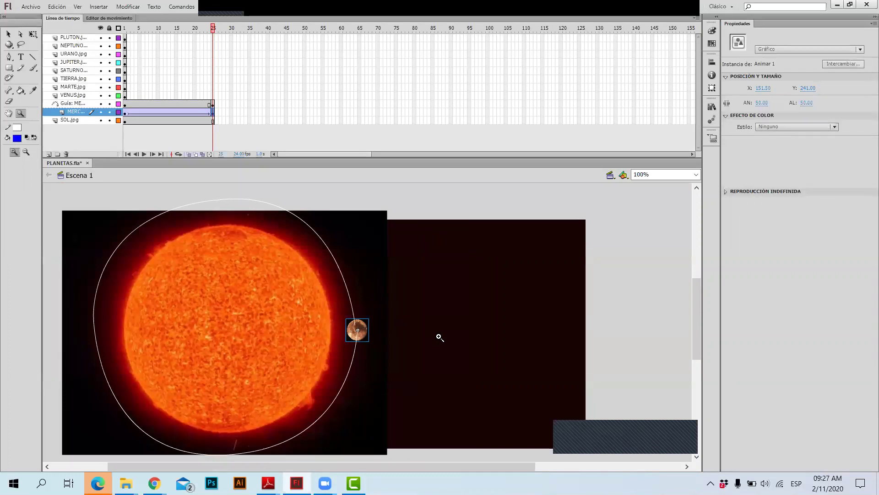
key("Return")
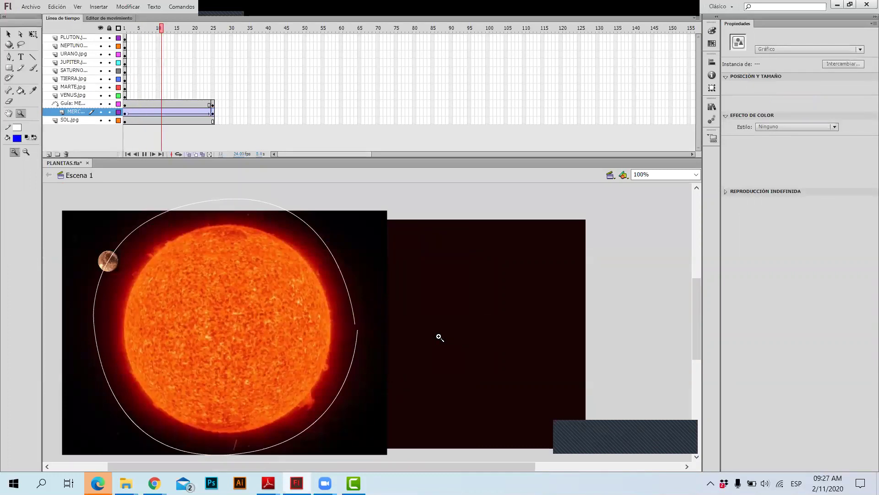
key("Return")
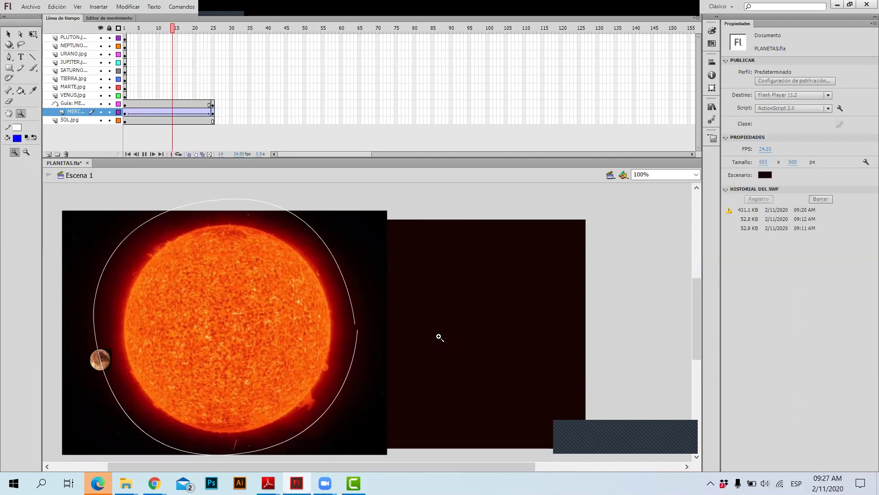
Replay Mercury's orbit on the timeline, test the movie in the preview player, and close the preview.
key("Return")
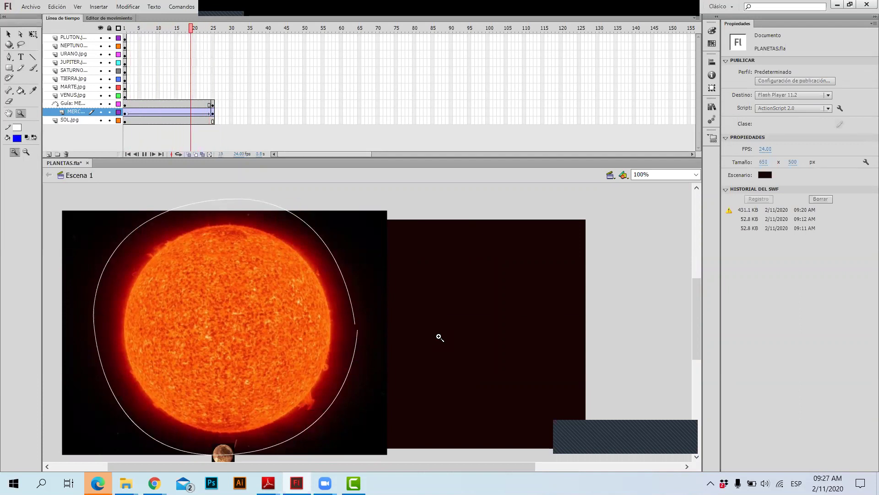
key("Return")
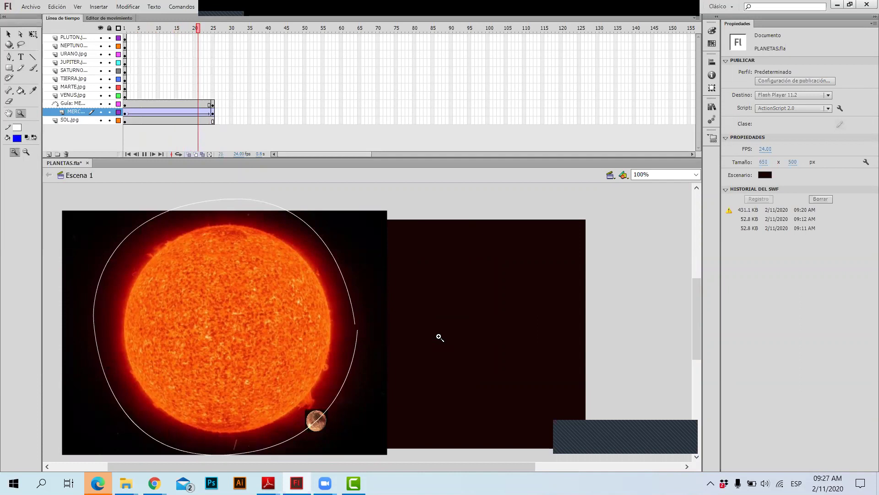
key("Return")
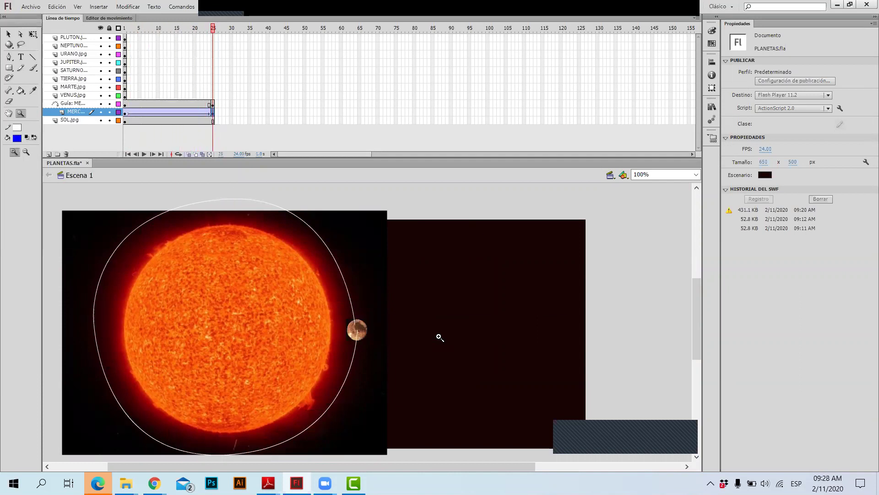
key("Return")
key("Return")
key("Return")
key("ctrl+Return")
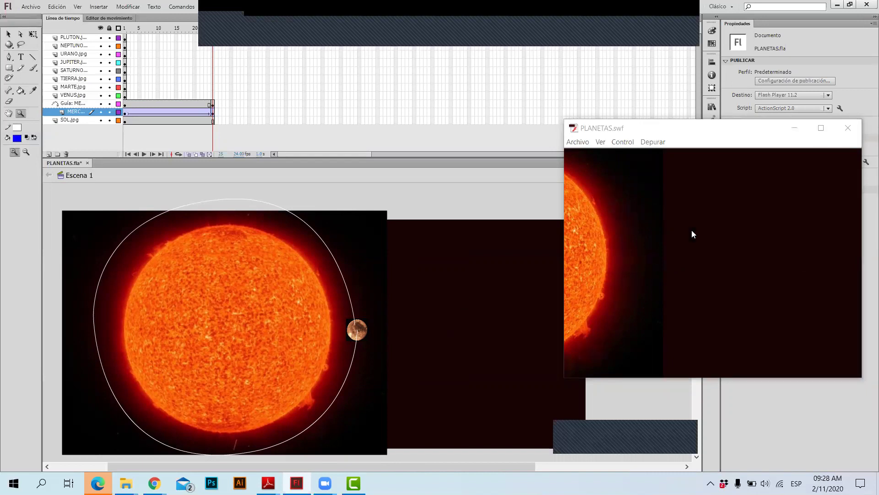
left_click(847, 130)
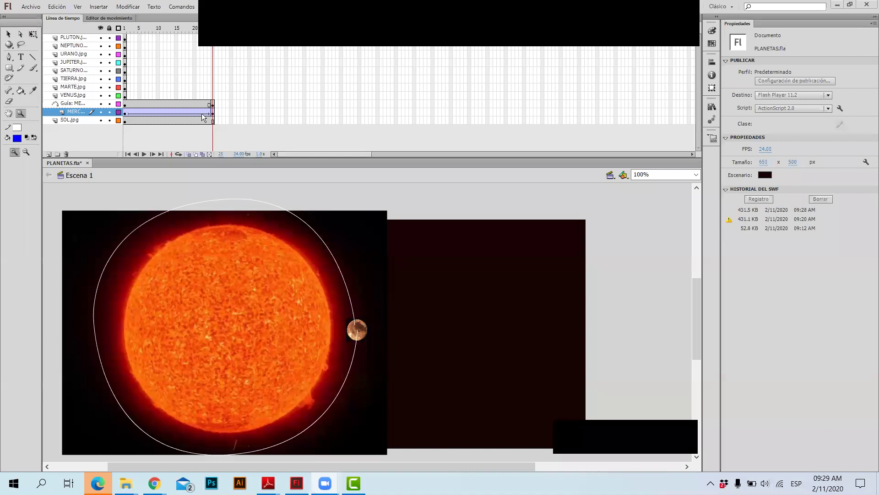
Create a classic tween on the Venus layer from frame 1 and insert its end keyframe at frame 50.
left_click(81, 96)
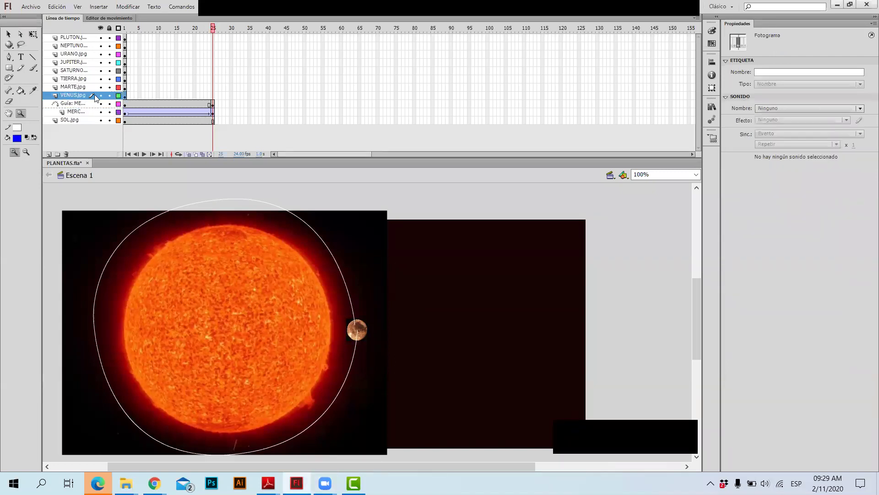
right_click(125, 97)
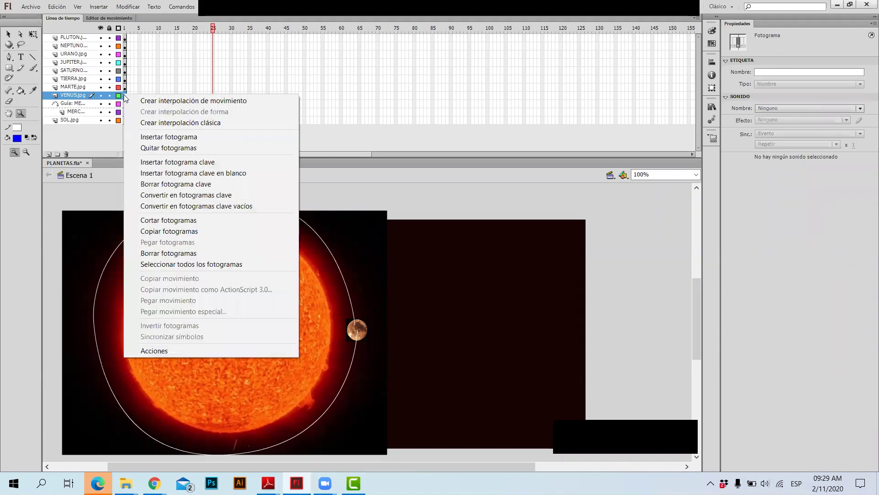
left_click(170, 123)
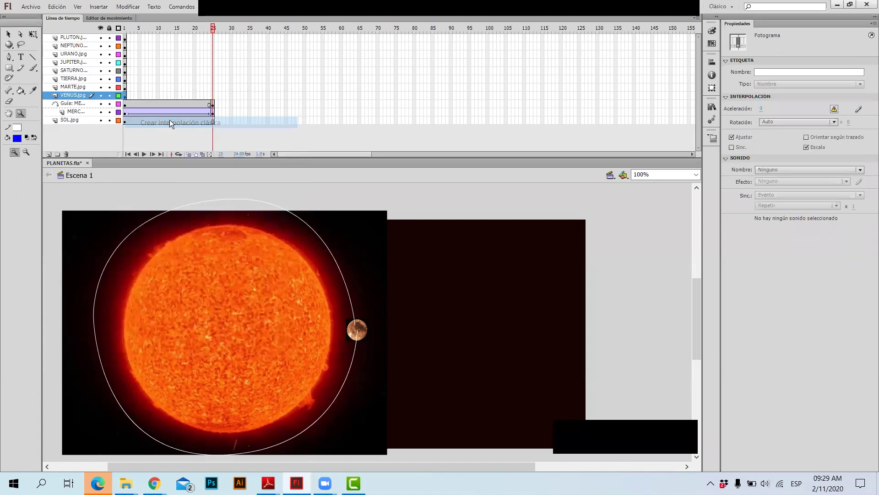
left_click(211, 95)
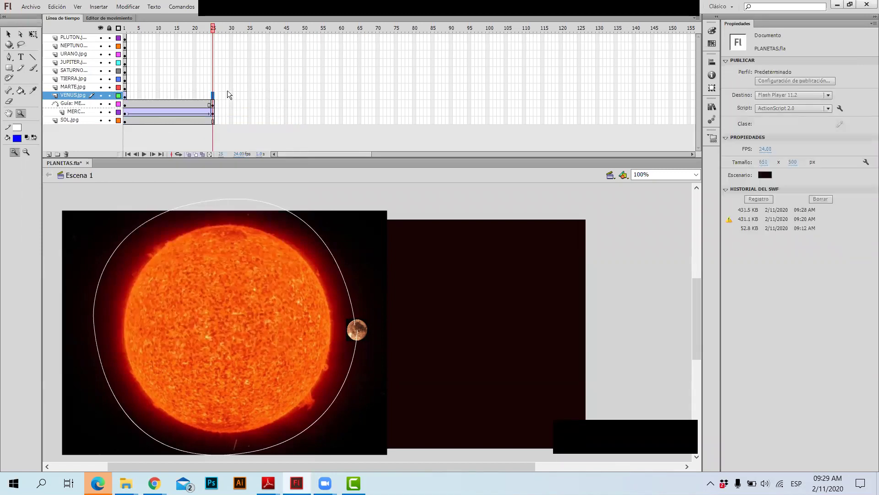
left_click(305, 95)
right_click(304, 95)
left_click(369, 92)
Extend the Mercury guide layer, the Mercury layer and the sun layer to frame 50.
left_click(304, 104)
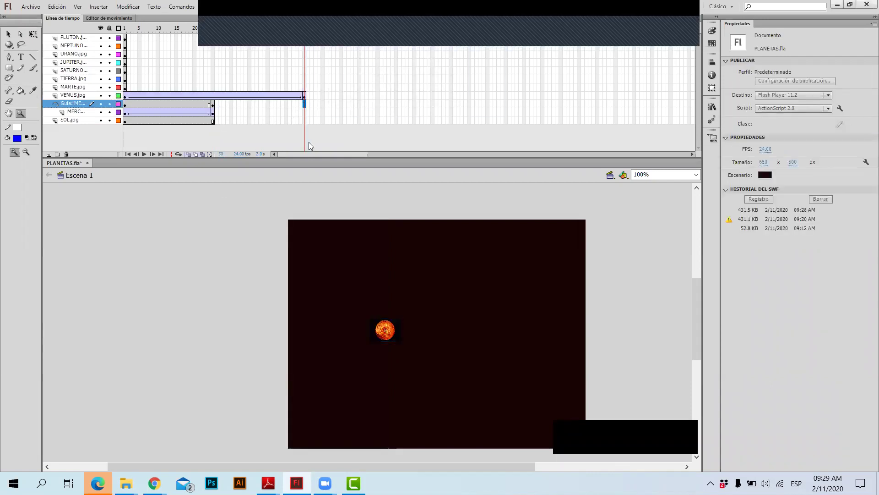
key("F5")
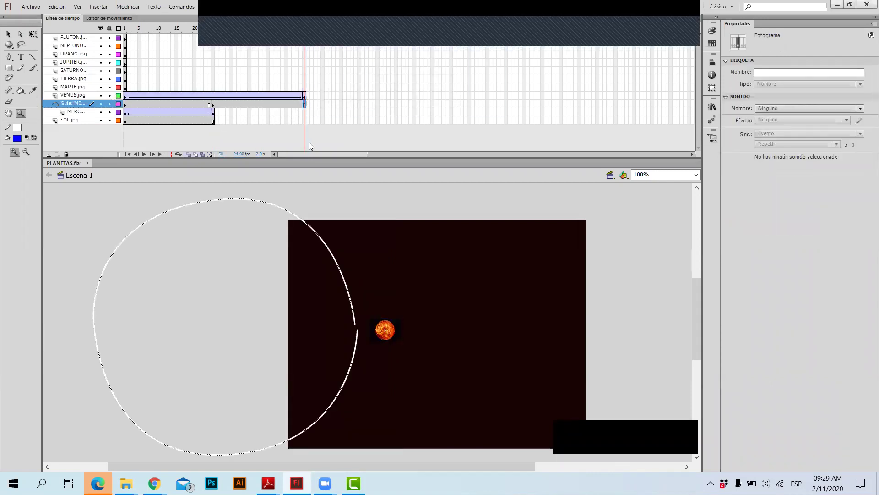
left_click(305, 111)
key("F5")
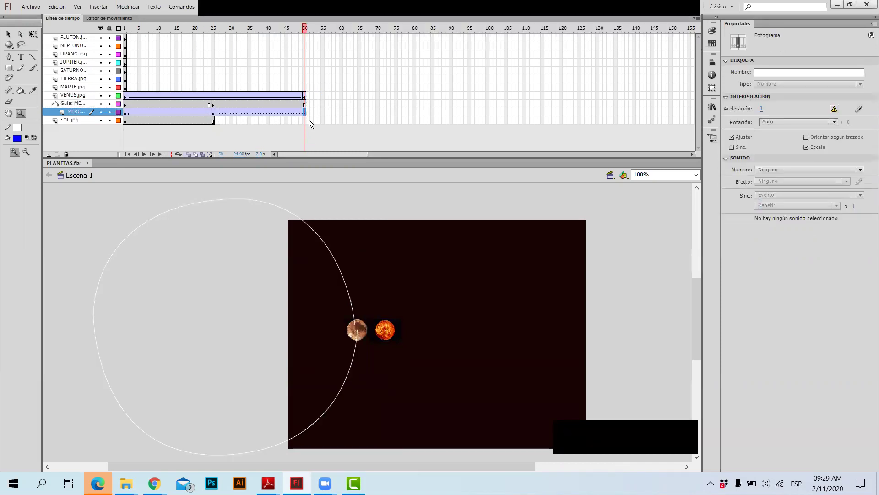
left_click(303, 120)
key("F5")
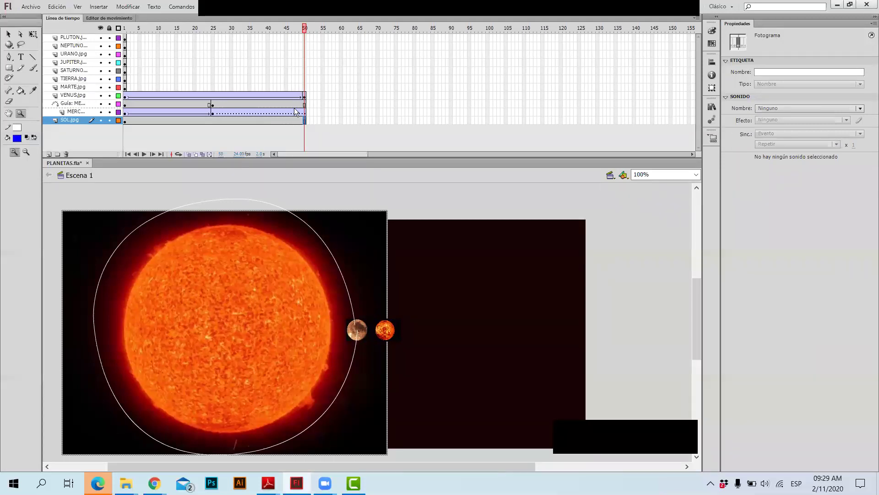
Add a classic motion guide to the Venus layer.
left_click(303, 96)
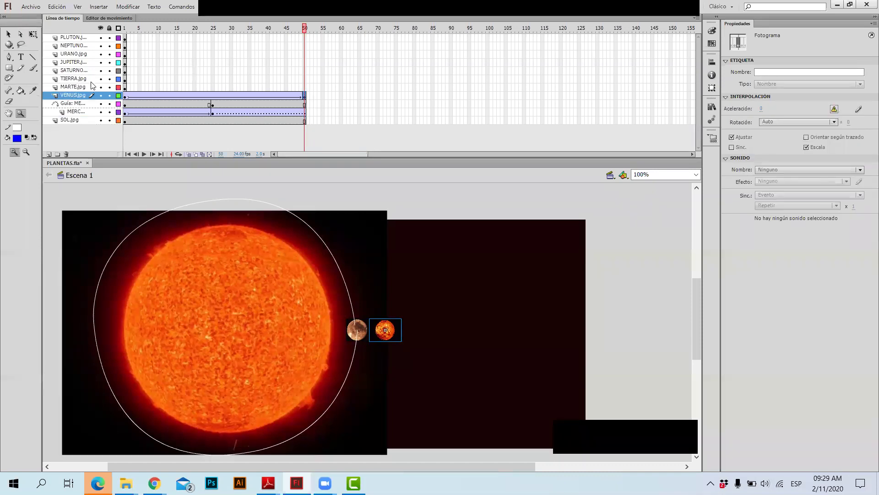
left_click(78, 88)
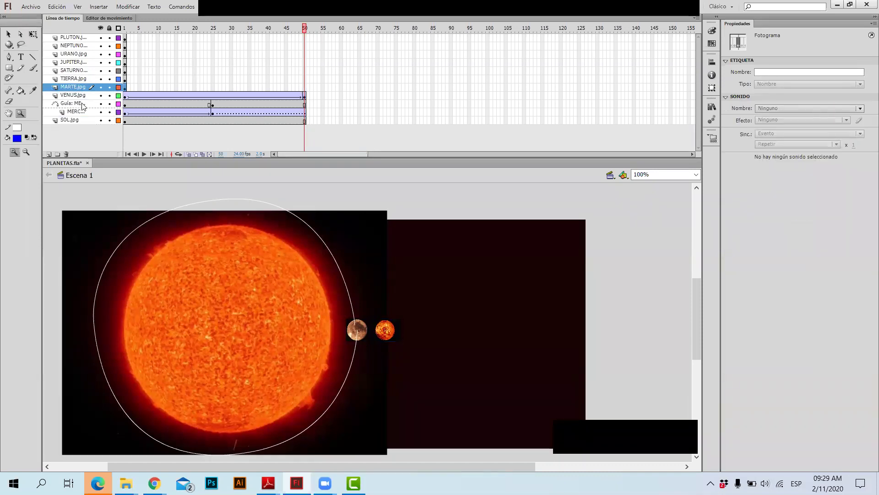
right_click(79, 97)
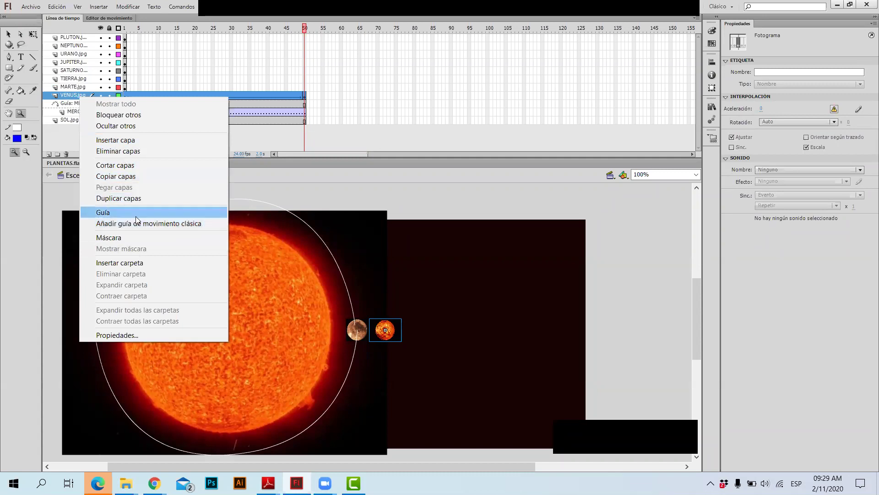
left_click(162, 224)
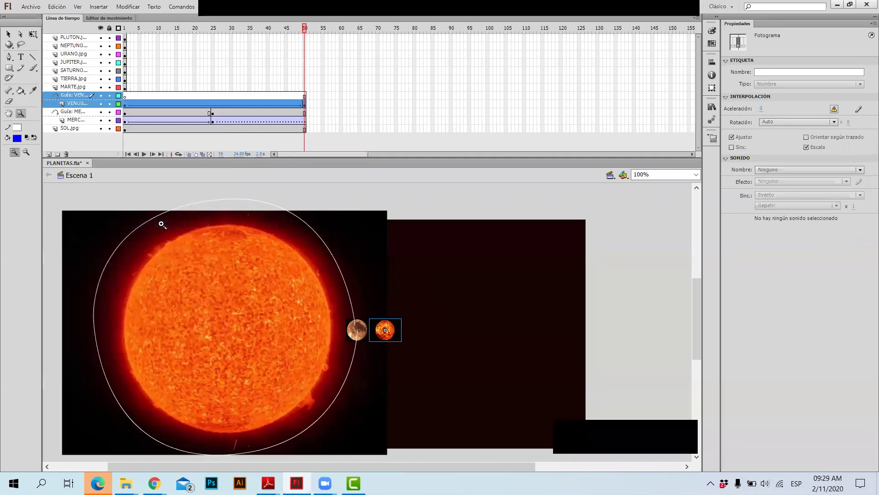
Try to draw Venus's orbit around the sun with the Pen tool on its guide layer, saving the document with auto-recovery enabled when asked.
left_click(73, 96)
left_click(126, 96)
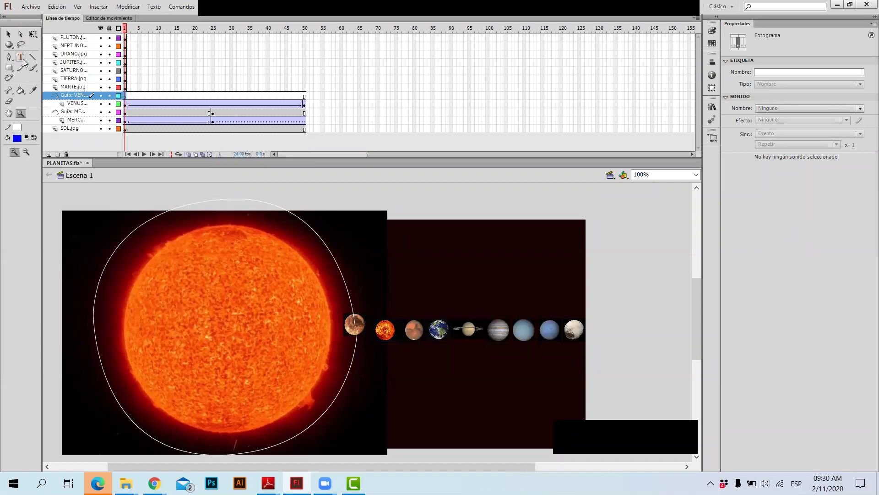
left_click(9, 57)
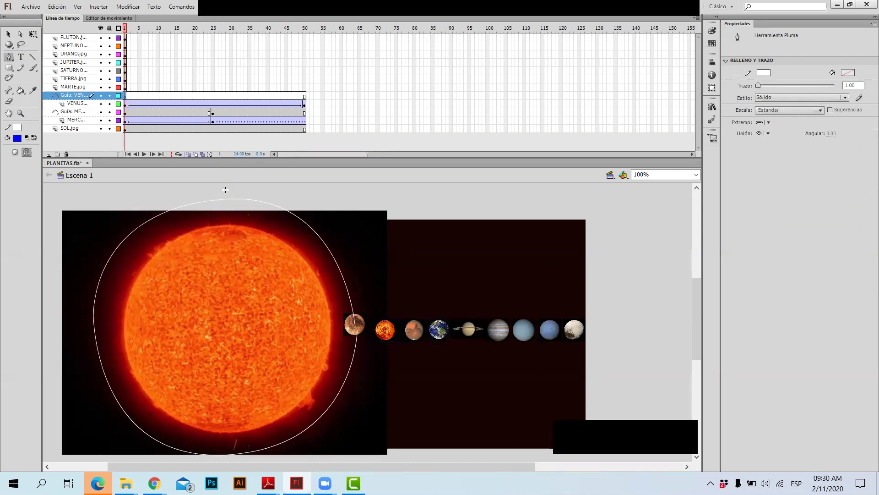
left_click_drag(224, 188, 77, 202)
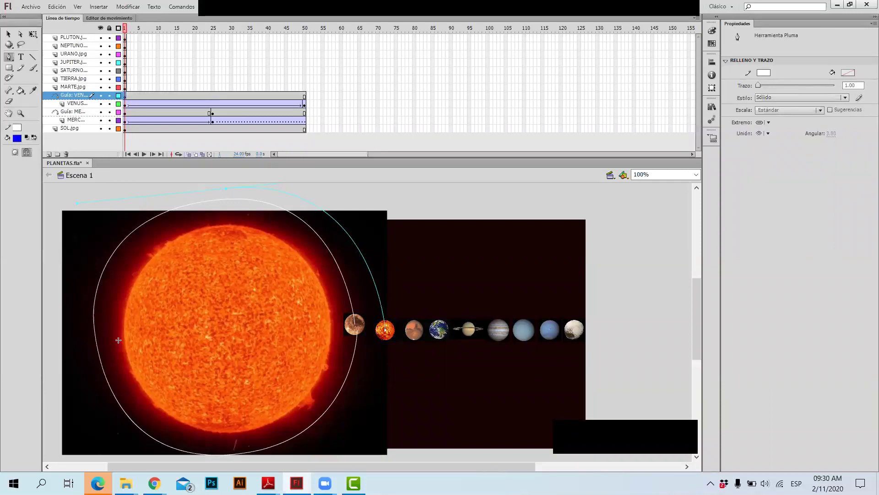
mouse_move(105, 321)
left_mouse_down()
mouse_move(98, 336)
mouse_move(81, 339)
mouse_move(149, 346)
mouse_move(105, 387)
mouse_move(80, 366)
mouse_move(131, 389)
mouse_move(117, 332)
mouse_move(101, 329)
mouse_move(120, 295)
mouse_move(98, 353)
mouse_move(88, 336)
mouse_move(105, 351)
mouse_move(111, 334)
left_mouse_up()
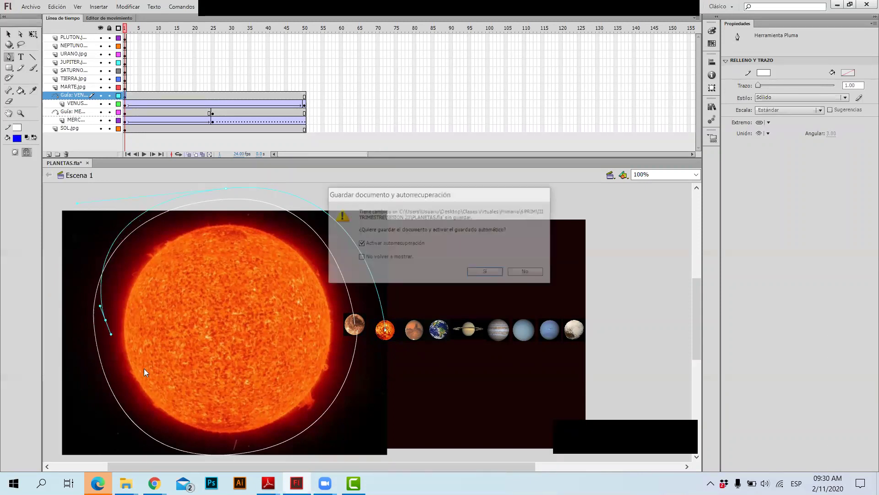
left_click(486, 272)
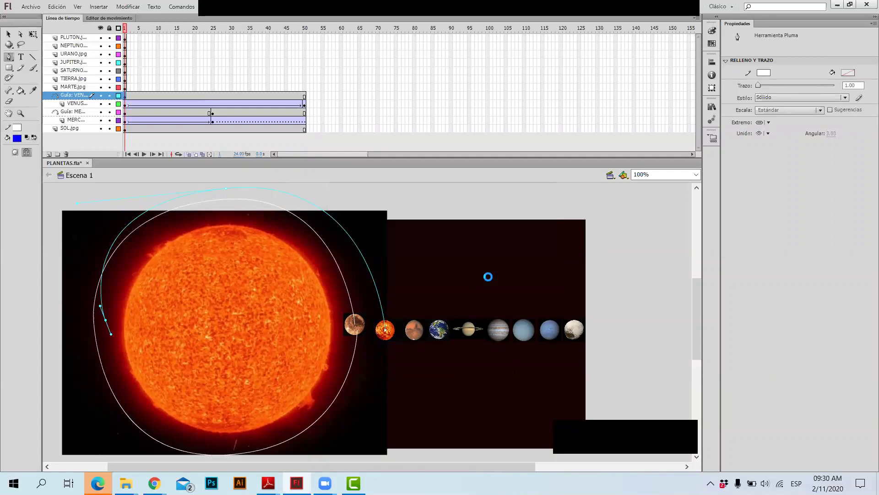
scroll(238, 307, "down", 3)
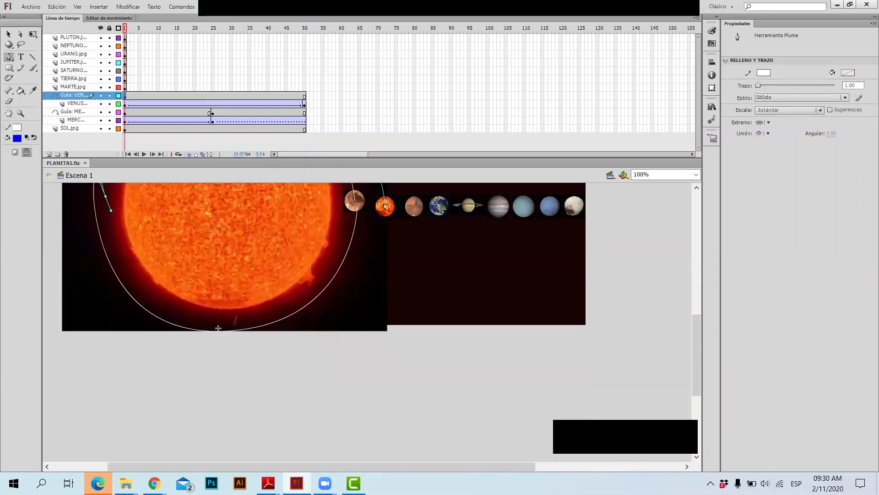
left_click_drag(224, 331, 336, 325)
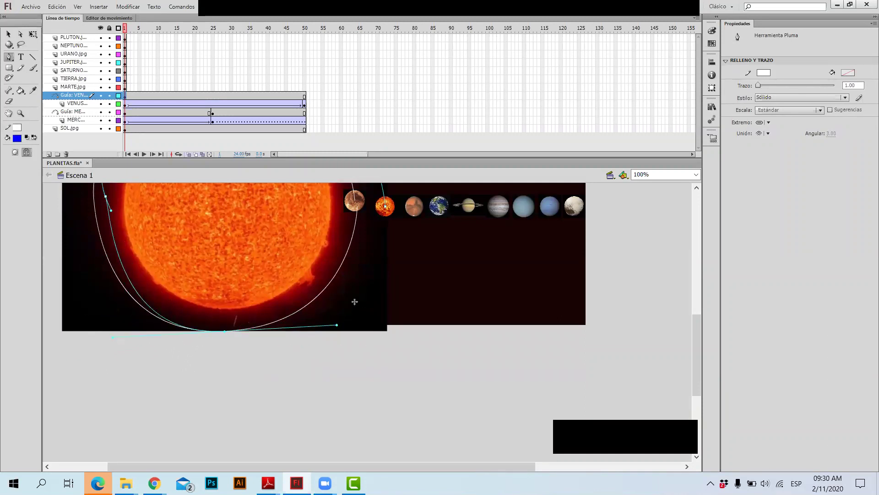
left_click_drag(384, 207, 378, 147)
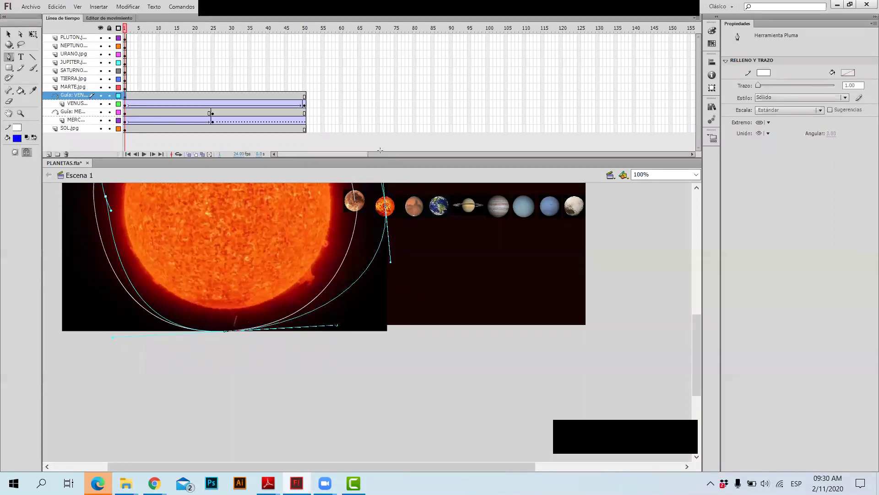
Undo the closing curve at Venus, retry it, and undo the entire Venus orbit path.
scroll(426, 229, "up", 3)
key("ctrl+z")
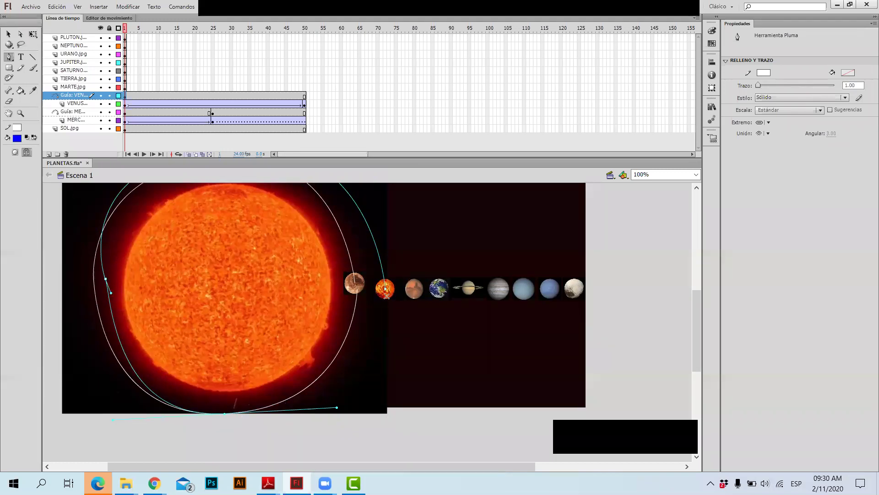
left_click_drag(386, 292, 409, 233)
key("ctrl+z")
key("ctrl+z")
key("ctrl+z")
key("ctrl+z")
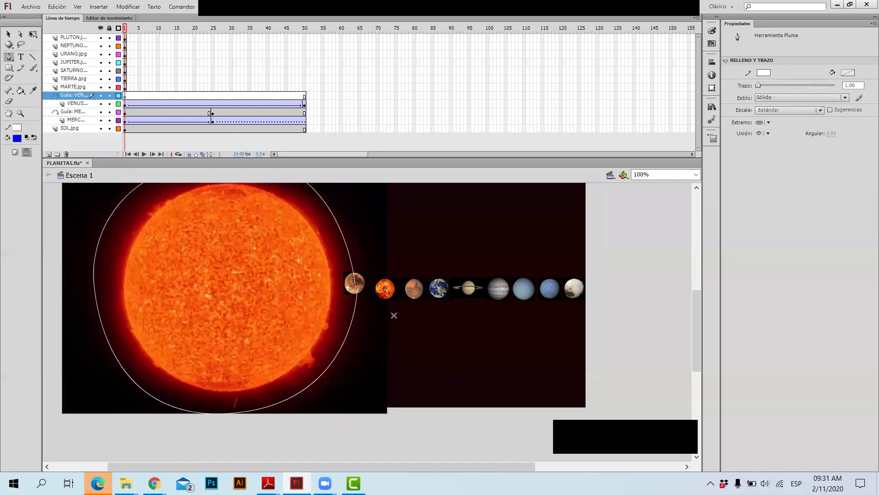
Draw Venus's orbit path around the sun with the Pen tool in frame 1 of its guide layer, starting and ending at Venus.
scroll(393, 313, "up", 2)
scroll(393, 315, "down", 1)
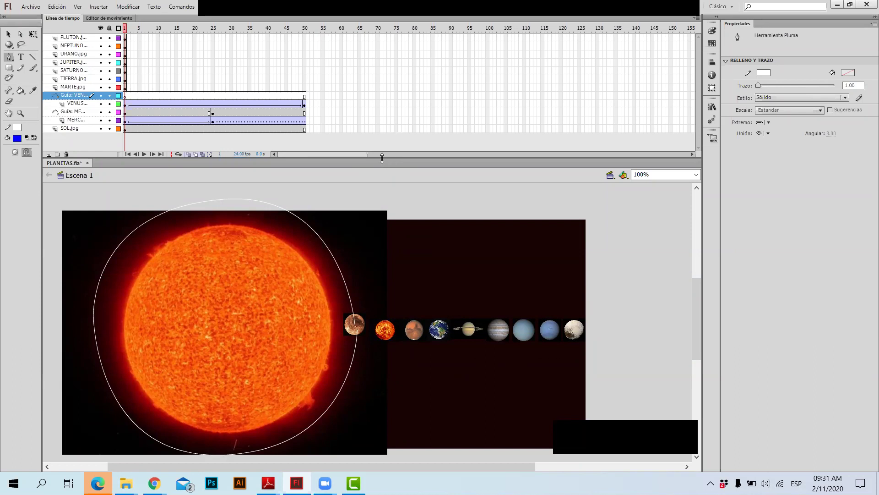
left_click_drag(383, 160, 383, 141)
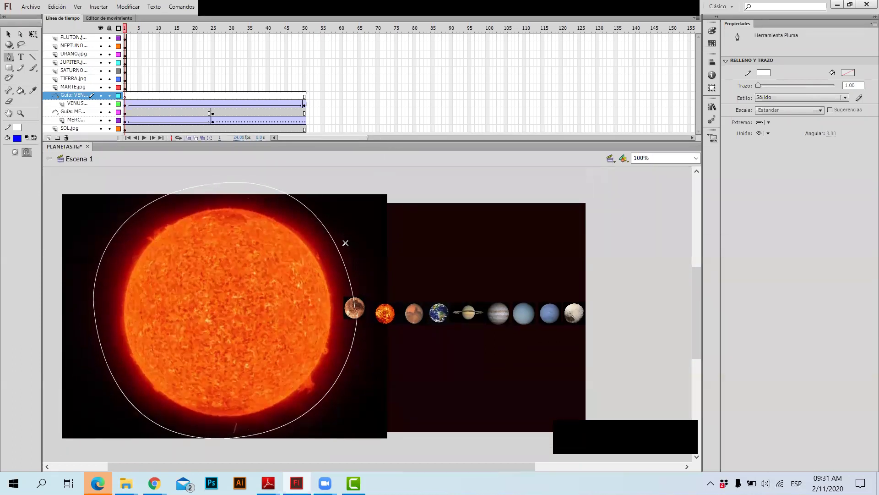
left_click_drag(385, 309, 371, 257)
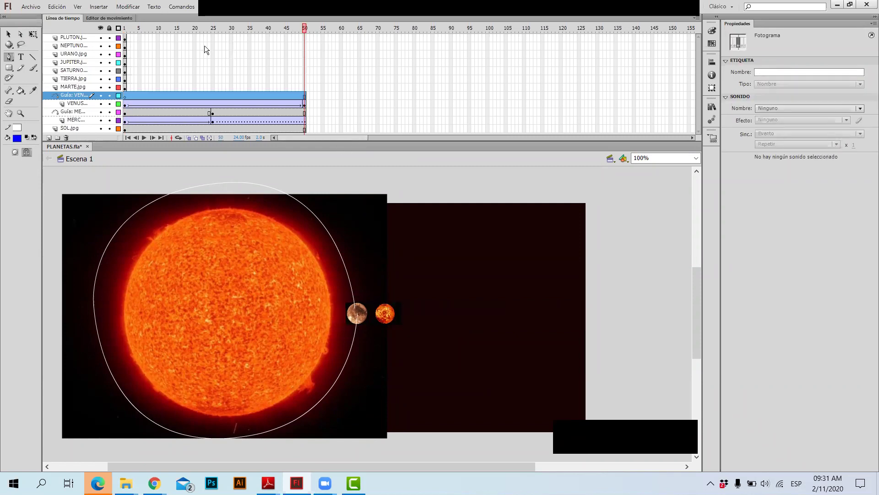
left_click(127, 96)
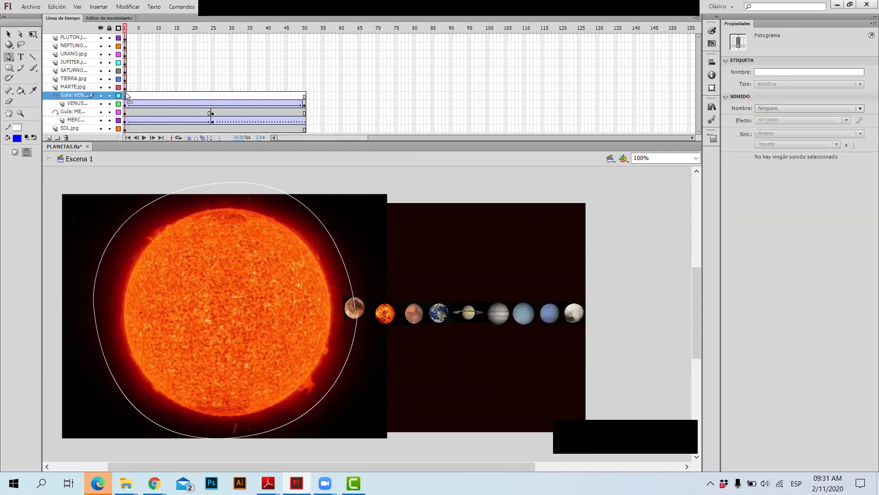
left_click(386, 311)
left_click_drag(222, 189, 81, 212)
mouse_move(102, 313)
left_mouse_down()
mouse_move(97, 355)
mouse_move(96, 321)
mouse_move(104, 319)
left_mouse_up()
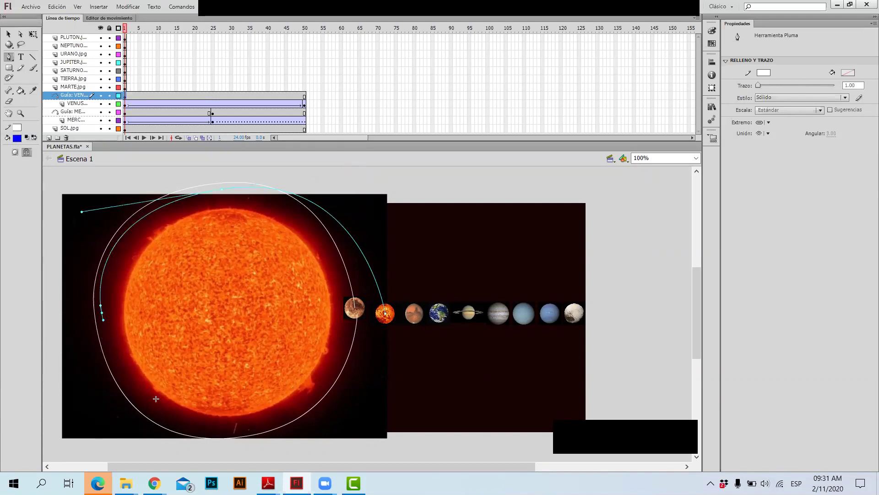
left_click_drag(218, 431, 327, 430)
left_click_drag(386, 316, 429, 226)
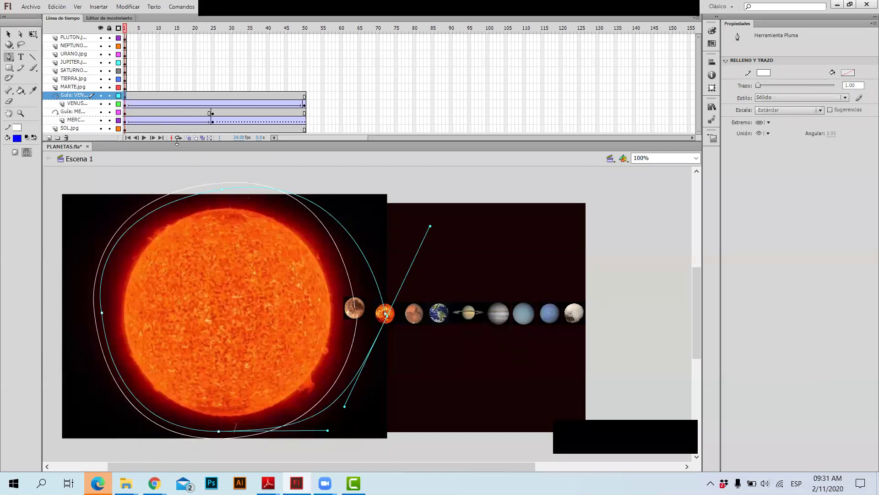
Insert a keyframe at frame 50 of the Venus guide layer.
left_click(8, 34)
left_click(304, 94)
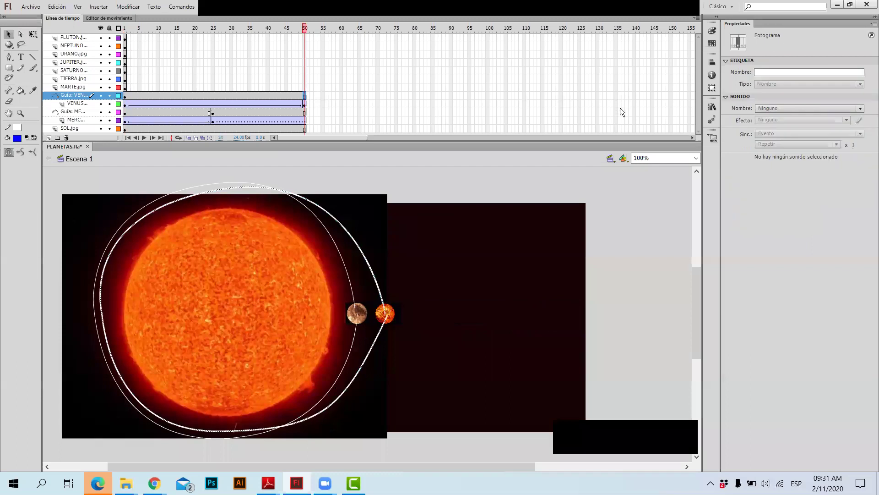
key("F6")
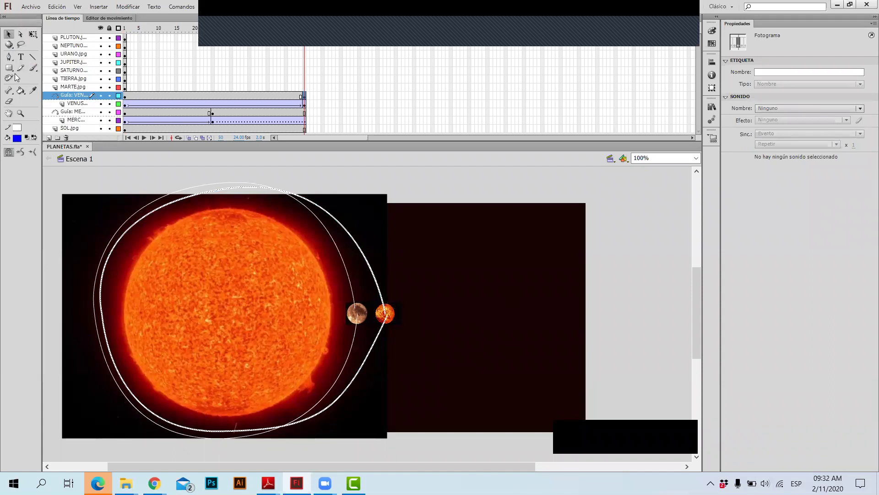
Snap Venus to the upper end of its orbit path in frame 1.
left_click(20, 113)
left_click_drag(344, 288, 485, 371)
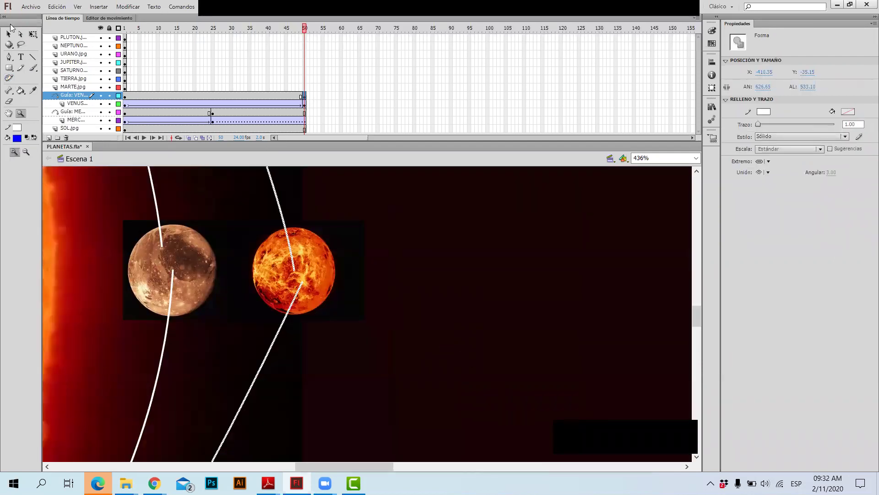
left_click(125, 96)
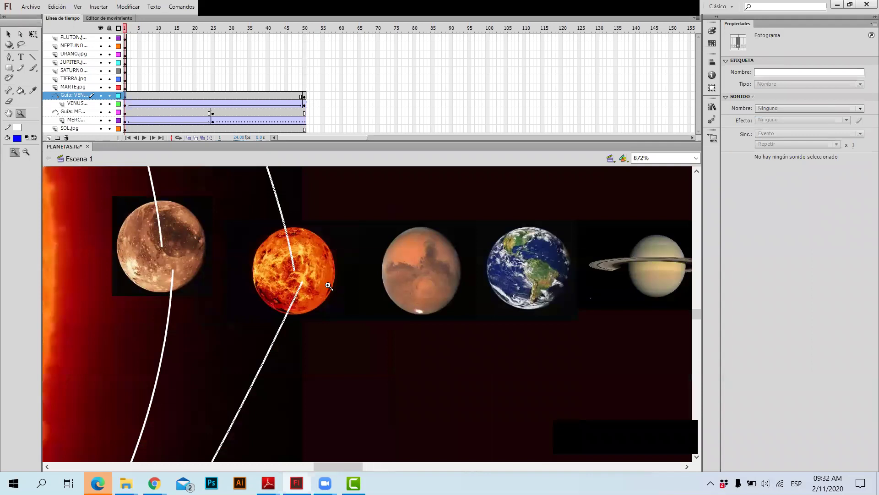
left_click(328, 285)
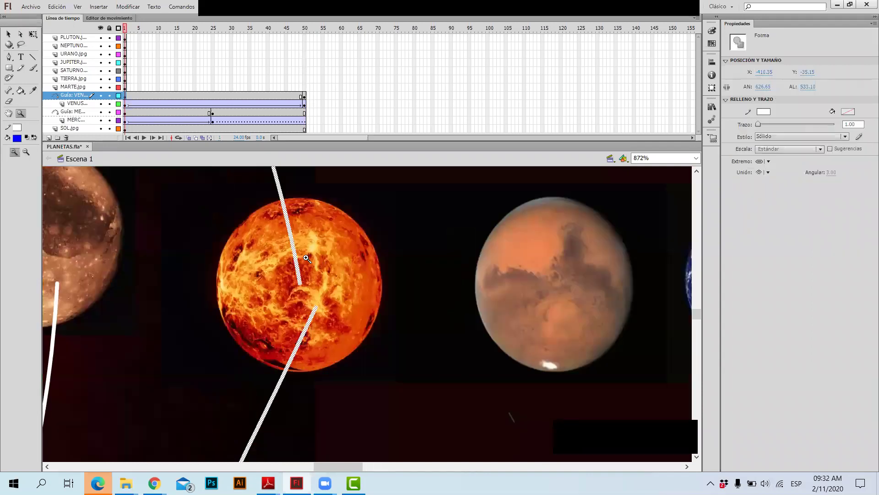
left_click(393, 261, "alt")
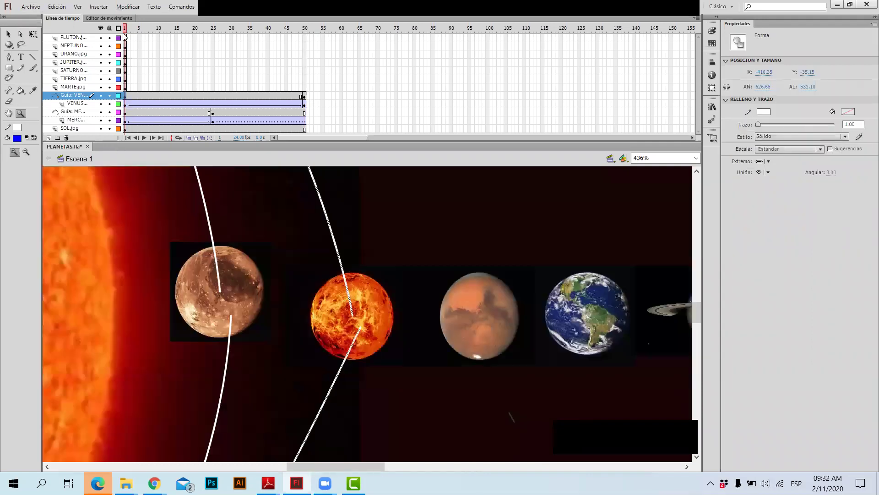
left_click(9, 34)
left_click(372, 323)
mouse_move(372, 323)
left_mouse_down()
mouse_move(369, 306)
mouse_move(371, 322)
left_mouse_up()
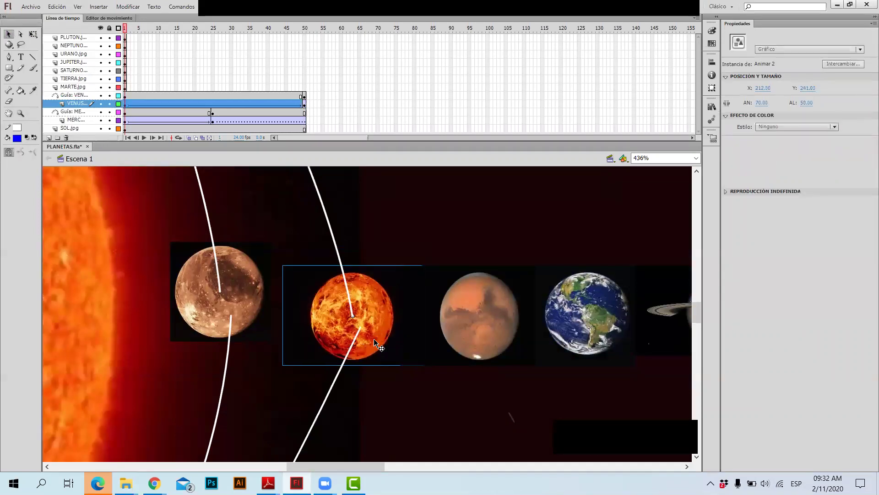
Snap Venus to the lower end of its orbit path in frame 50 and play the animation to check the orbit.
left_click(304, 95)
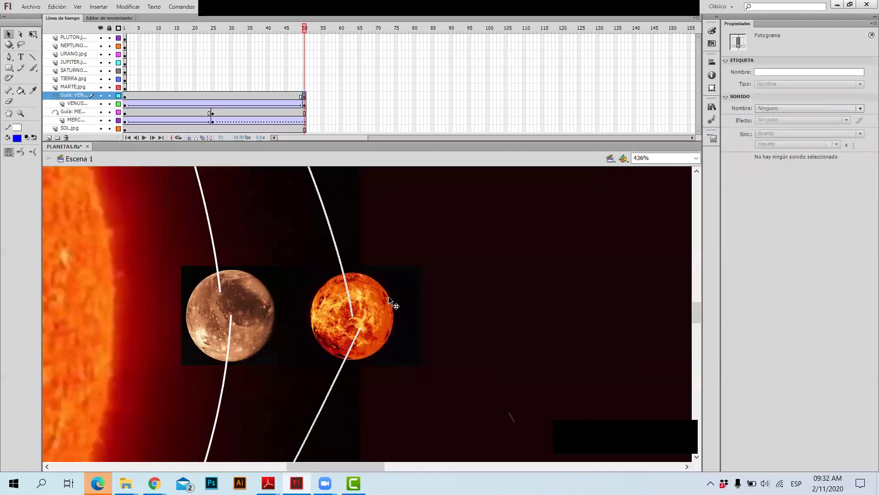
left_click(390, 315)
left_click_drag(381, 308, 390, 323)
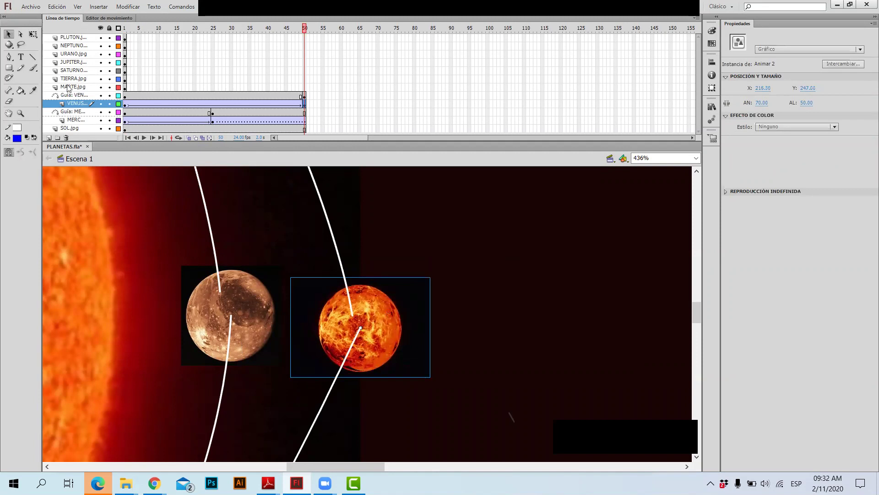
left_click(21, 113)
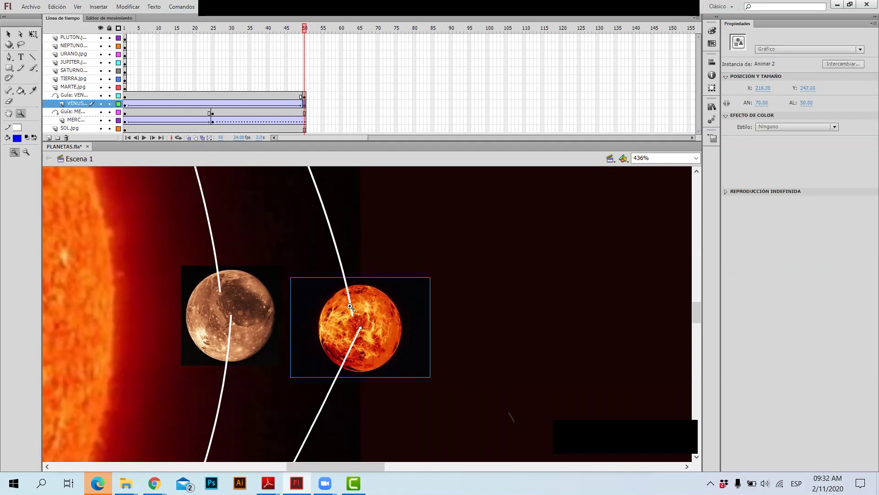
left_click(369, 291, "alt")
left_click(369, 292, "alt")
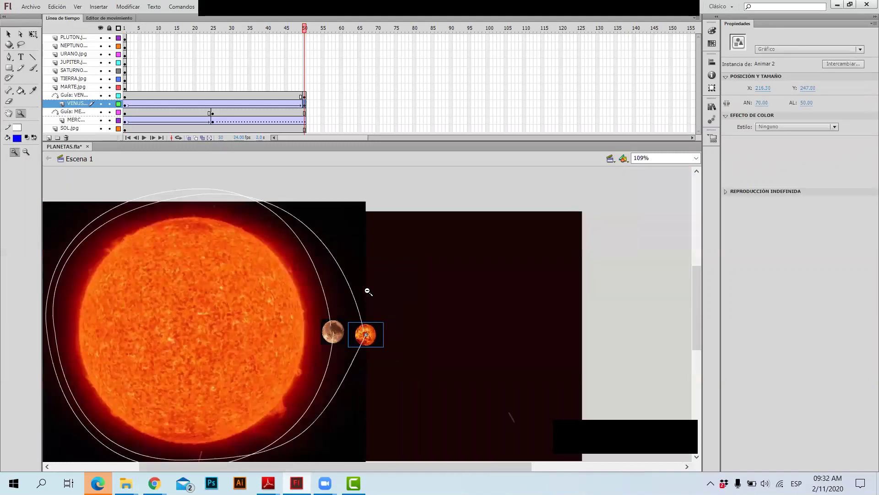
key("Return")
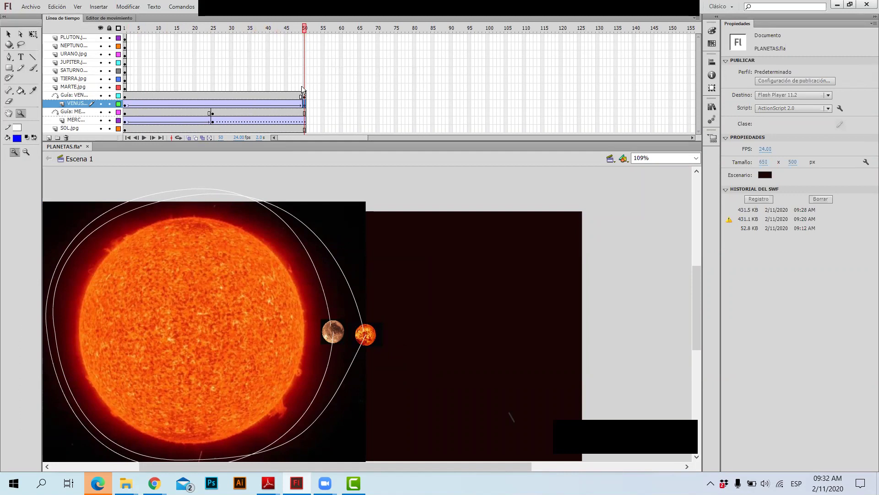
Create a classic tween on the Mars layer from frame 1 and insert its ending keyframe at frame 75.
left_click(79, 88)
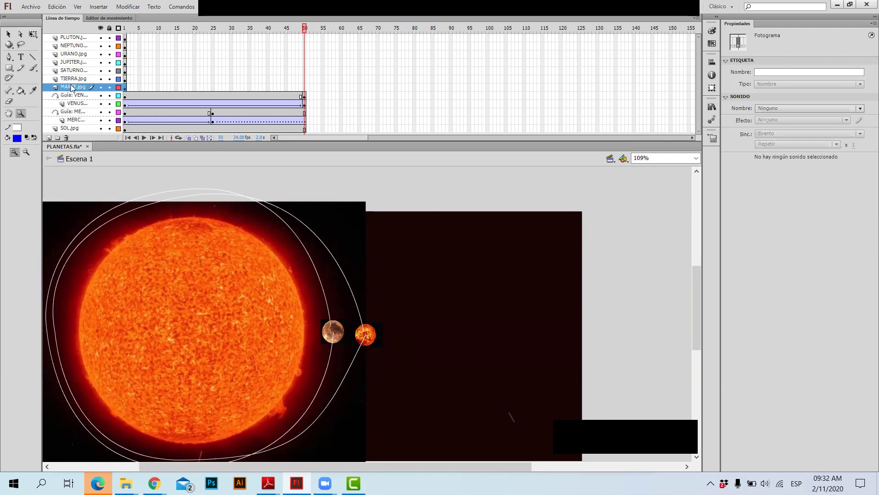
right_click(127, 88)
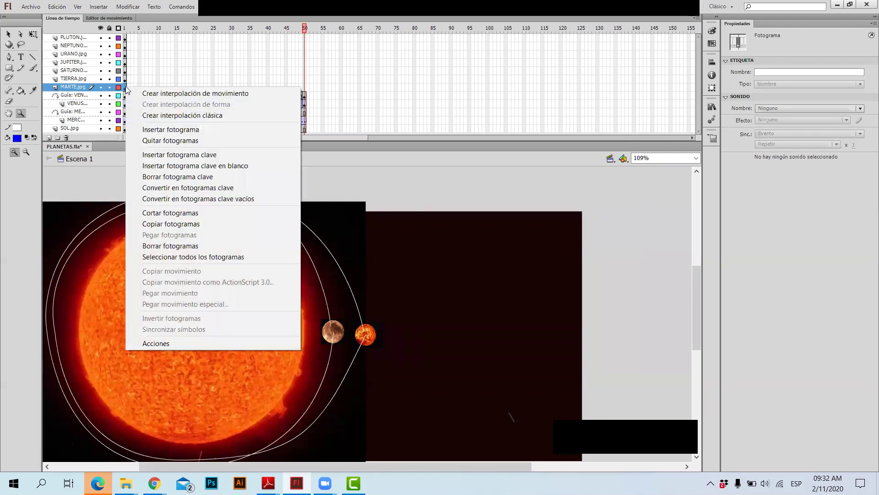
left_click(178, 115)
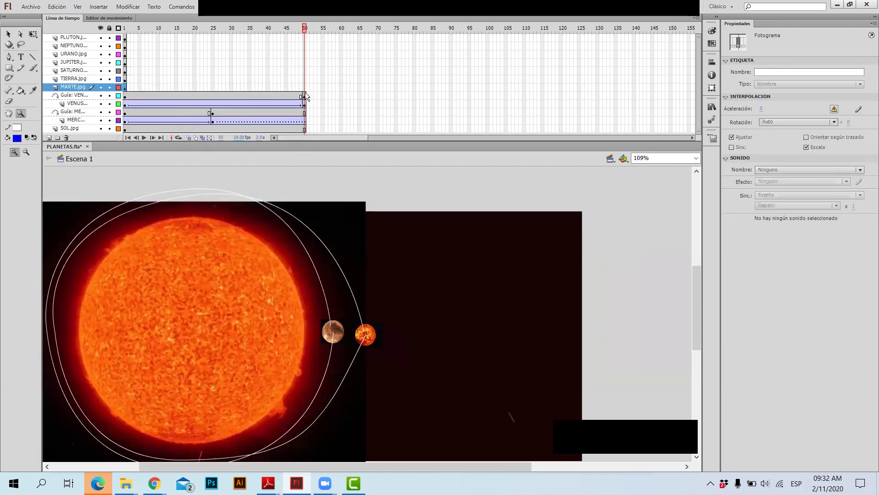
left_click(396, 88)
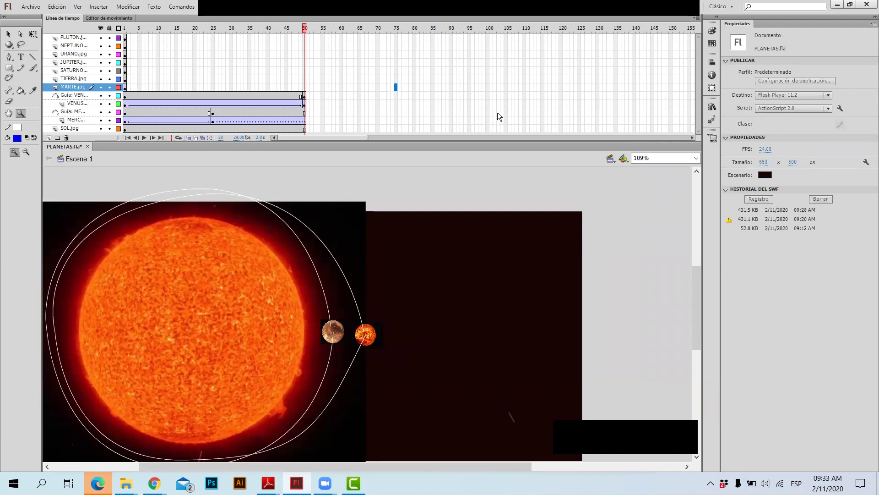
key("F6")
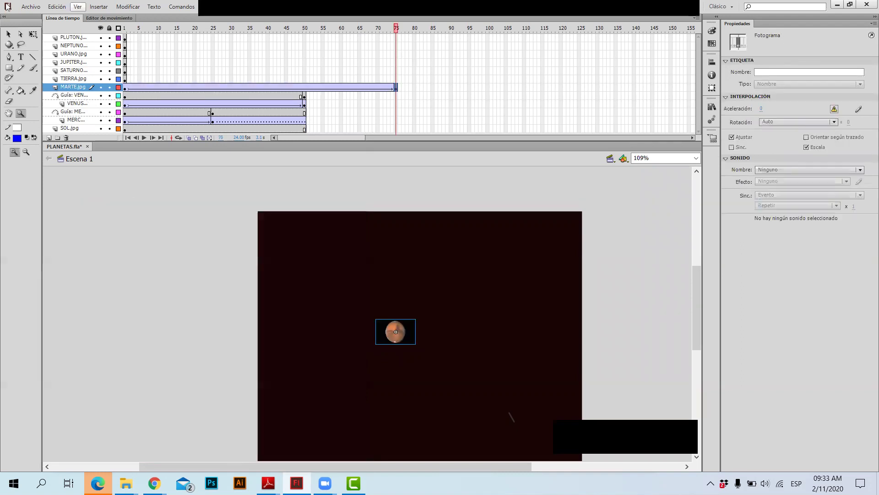
Add a classic motion guide to the Mars layer and ready the Pen tool on frame 1 of that guide.
right_click(77, 87)
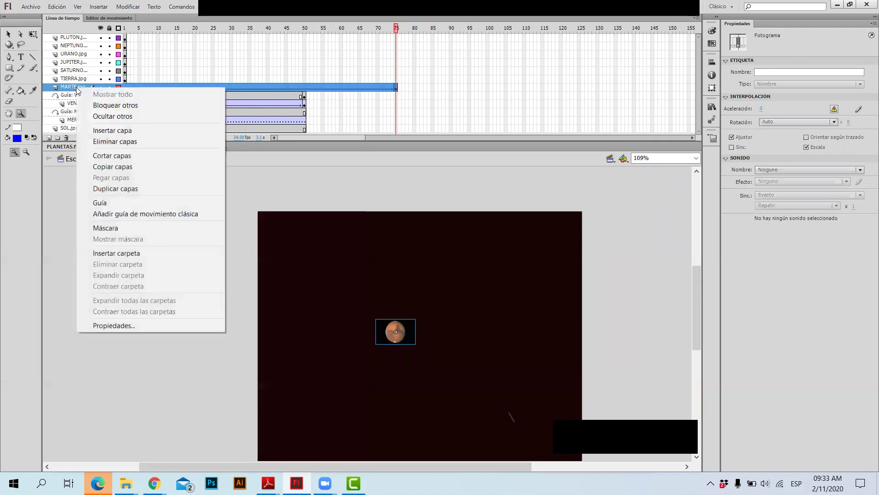
left_click(125, 215)
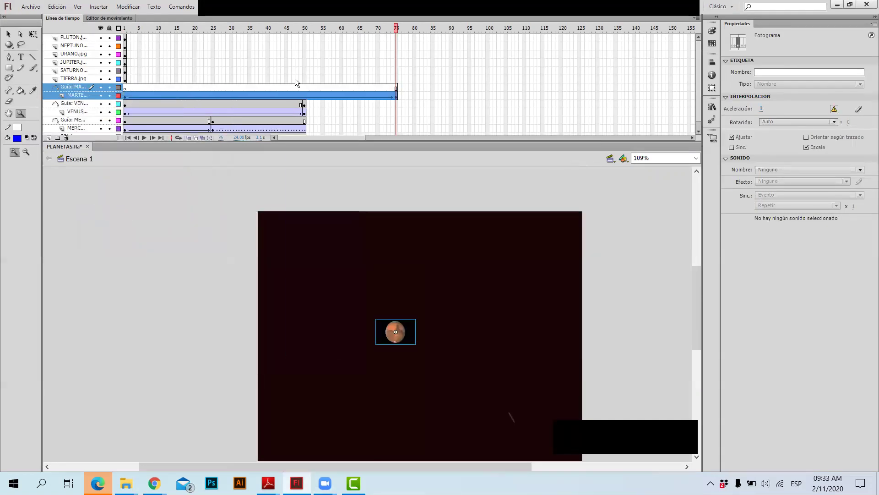
left_click(126, 87)
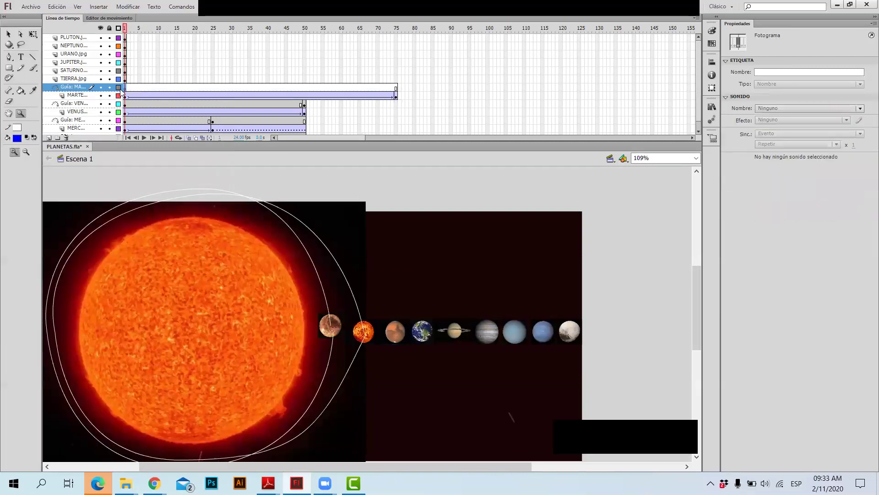
left_click(9, 56)
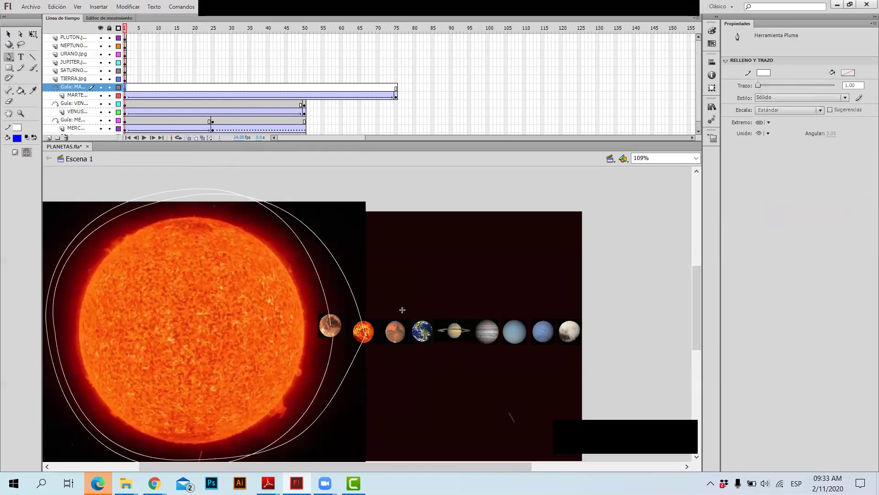
Try to draw Mars's orbit around the sun with the Pen tool on its guide layer, then undo the whole path.
left_click_drag(200, 182, 82, 199)
left_click_drag(65, 331, 68, 396)
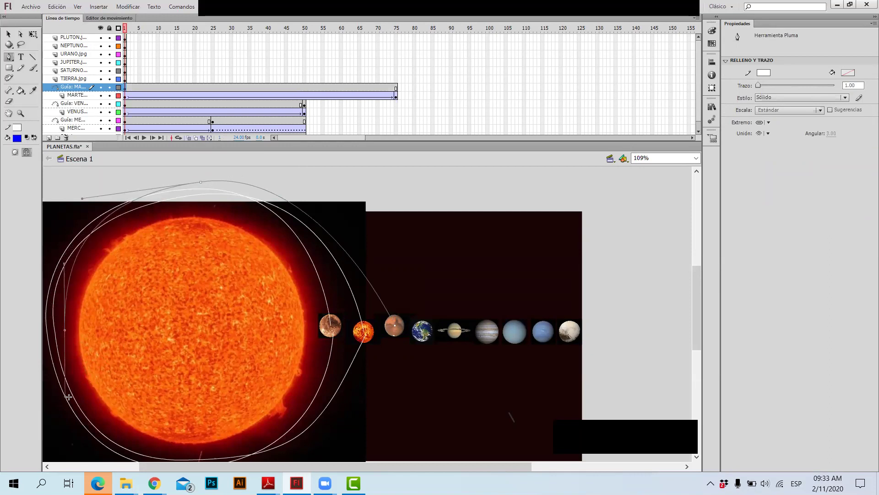
left_click_drag(179, 459, 254, 452)
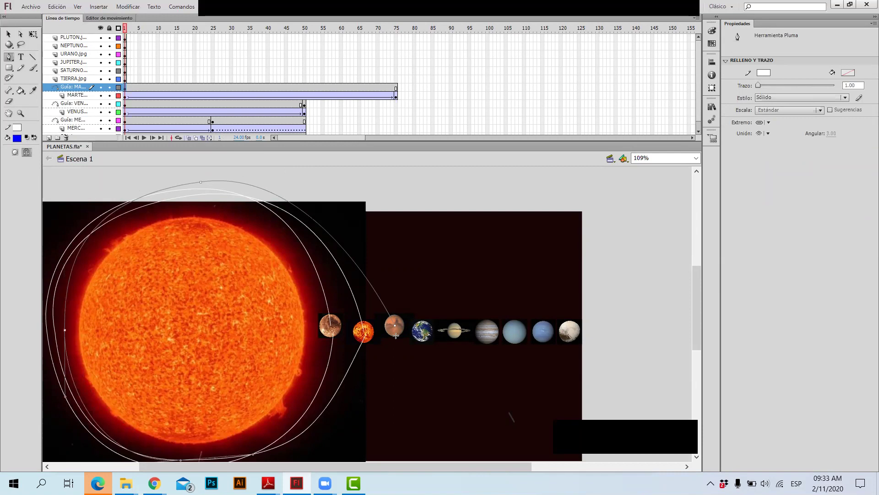
left_click_drag(395, 331, 385, 258)
key("Escape")
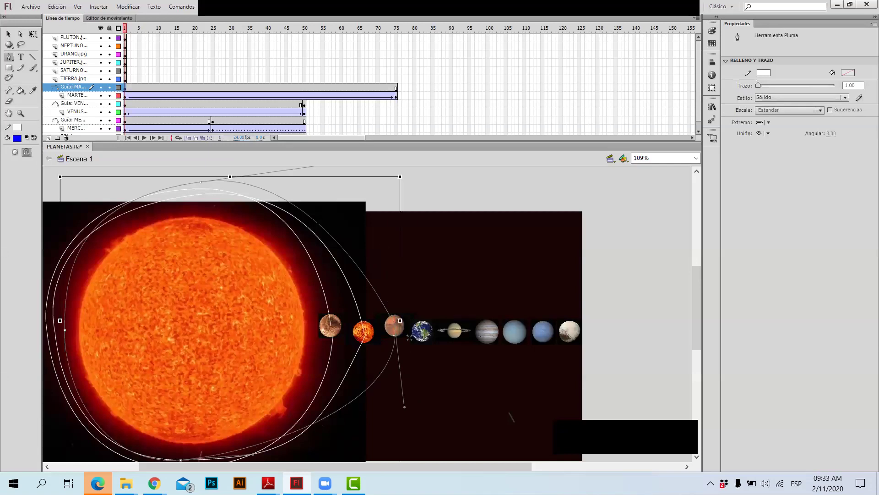
key("ctrl+z")
key("ctrl+z")
key("ctrl+z")
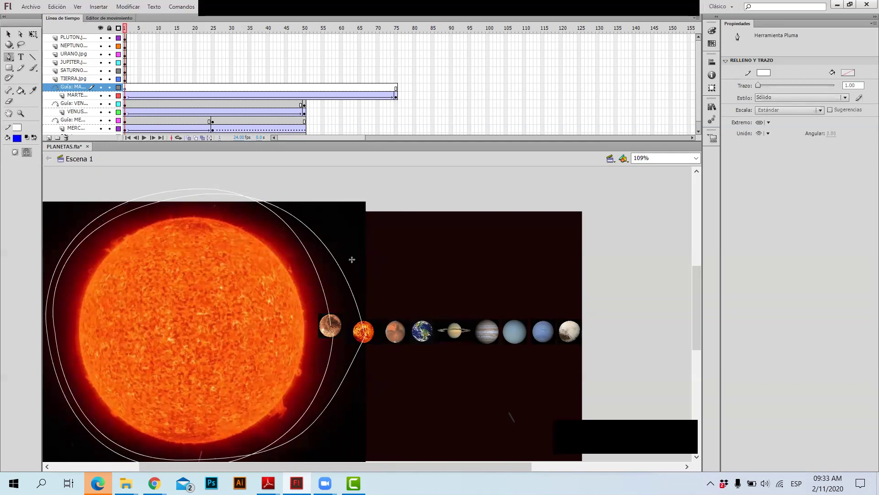
Retry Mars's orbit as a wider curve around the sun and remove the path after the closing point at Mars.
left_click_drag(239, 183, 123, 182)
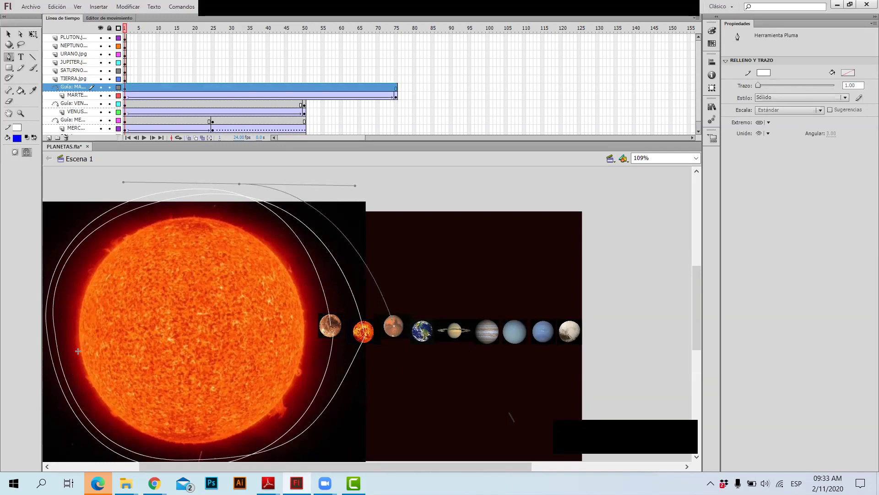
left_click_drag(65, 334, 95, 392)
left_click_drag(204, 454, 325, 424)
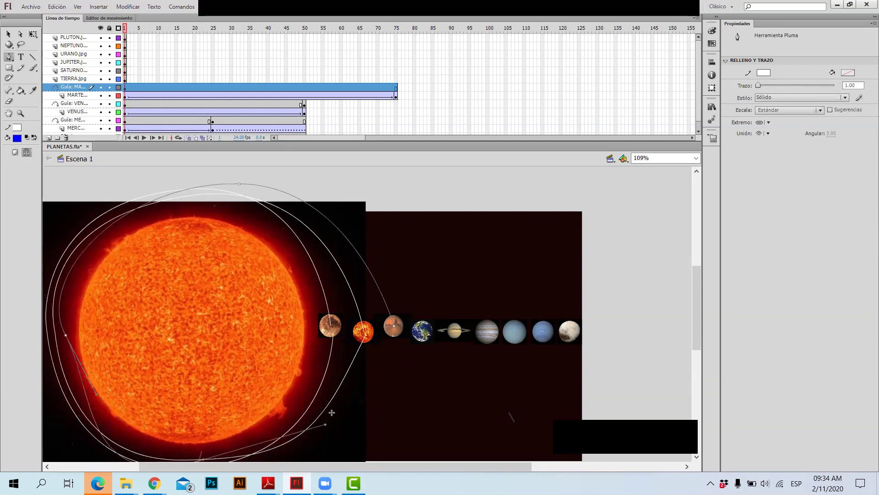
left_click_drag(393, 326, 391, 353)
left_click(397, 335)
key("Delete")
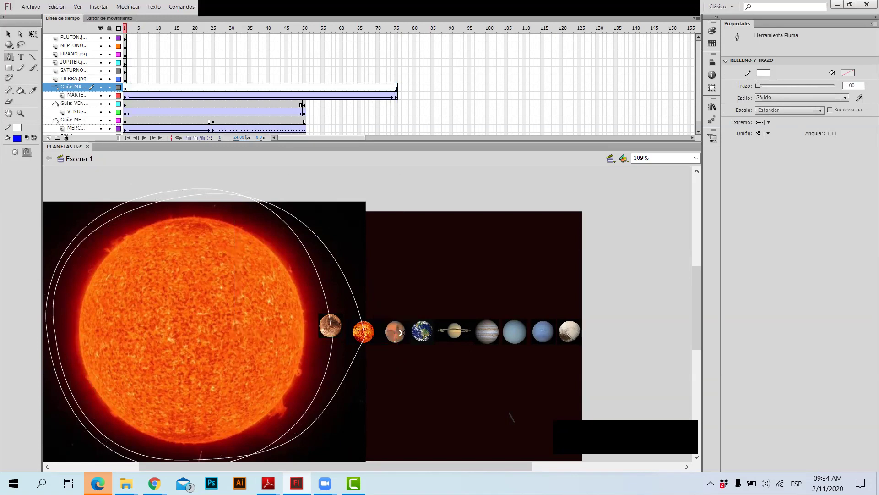
Draw Mars's orbit path around the sun in frame 1 of its guide layer, ending at Mars, and insert a guide keyframe at frame 75.
left_click_drag(233, 181, 122, 178)
left_click_drag(63, 312, 70, 387)
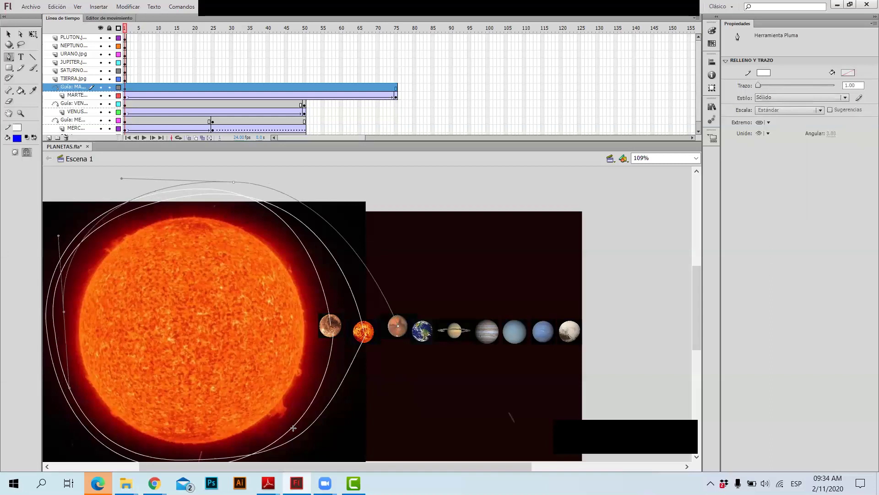
left_click_drag(227, 451, 345, 432)
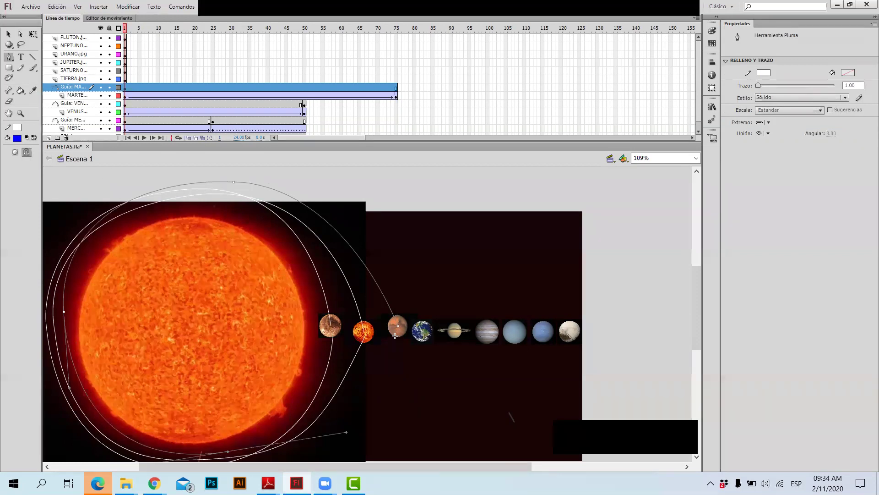
left_click_drag(393, 335, 410, 282)
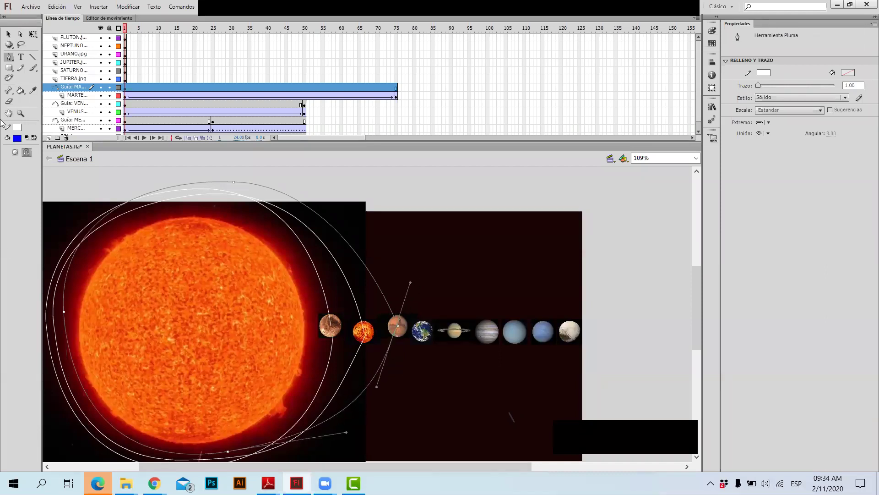
left_click(8, 33)
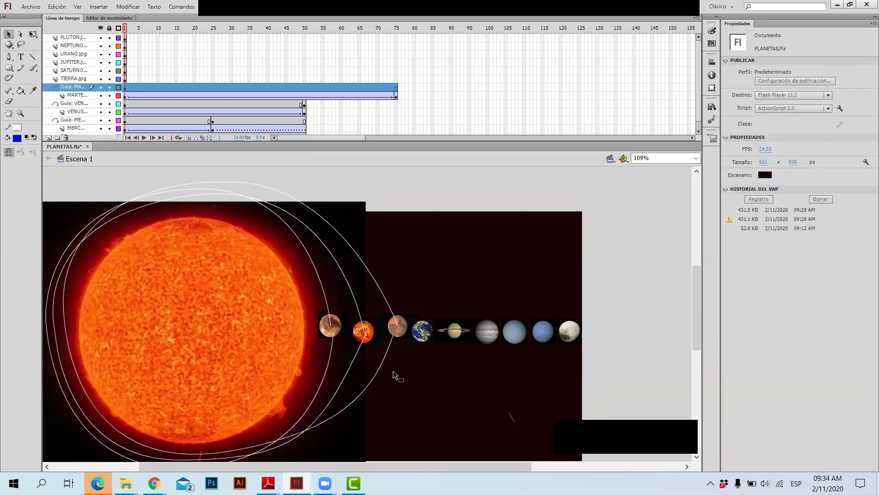
left_click(395, 87)
key("F6")
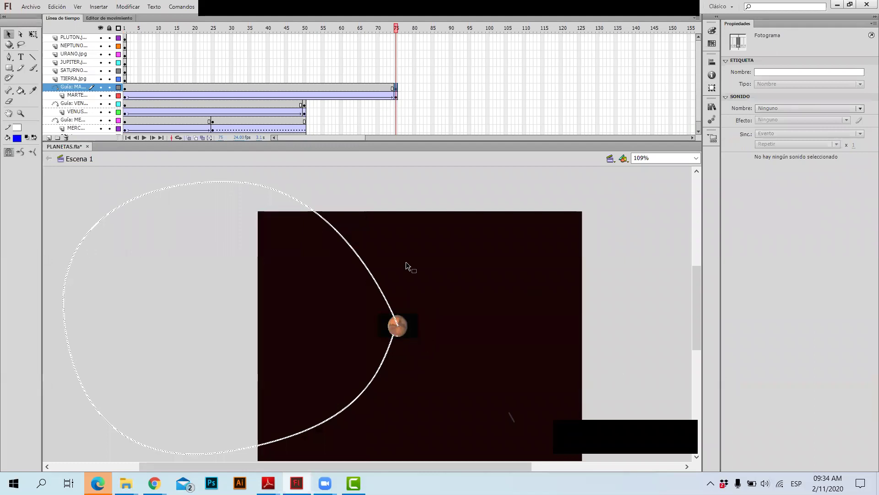
Extend the Venus and Mercury layers and their guide layers to frame 75 with inserted frames.
left_click(395, 103)
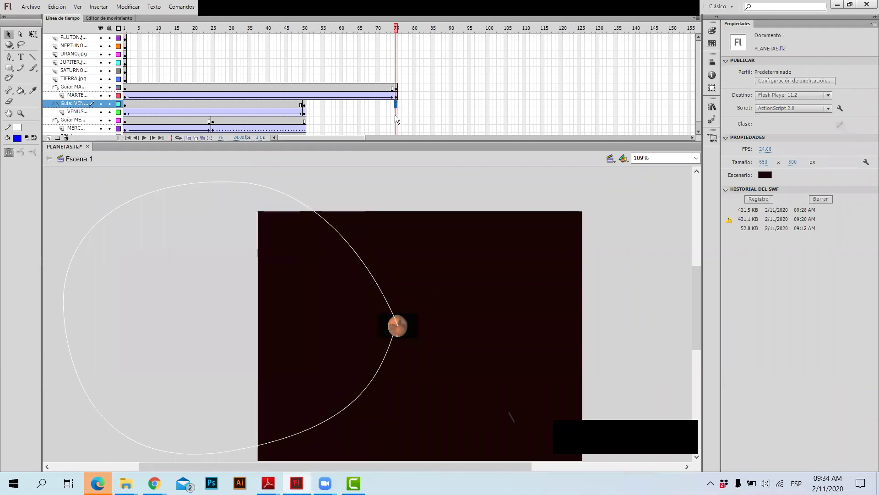
key("F5")
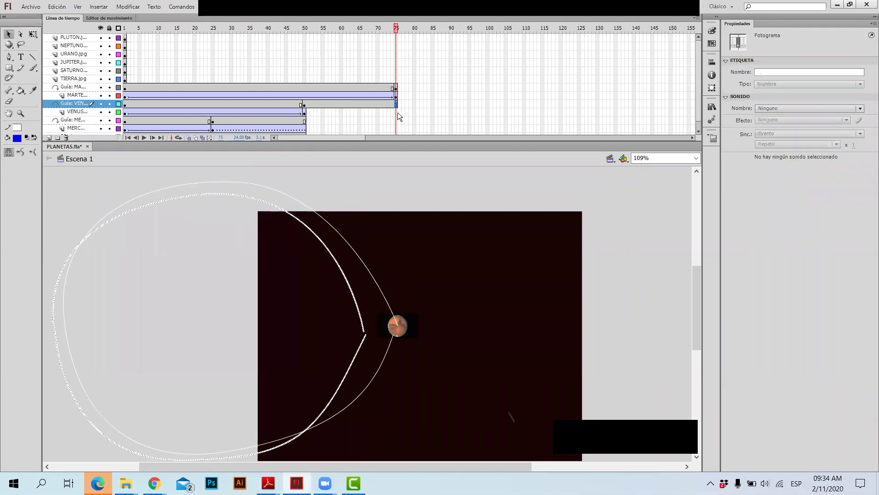
left_click(396, 112)
key("F5")
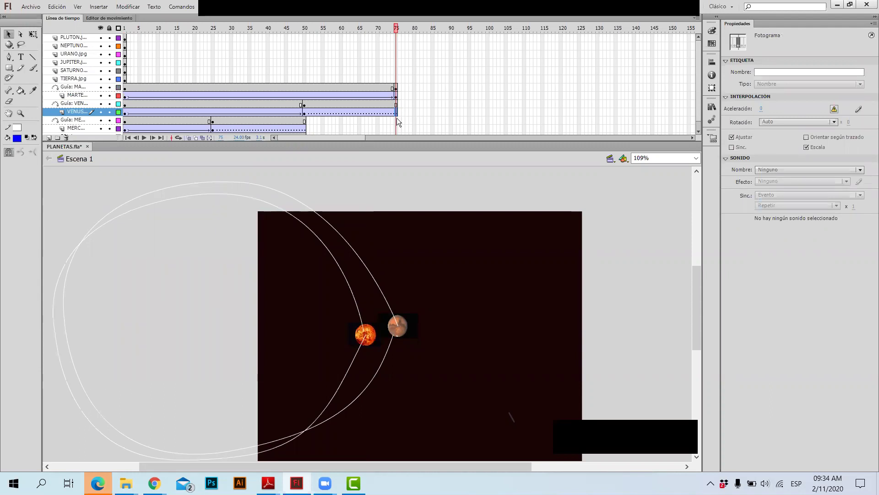
left_click(396, 120)
key("F5")
left_click(395, 129)
key("F5")
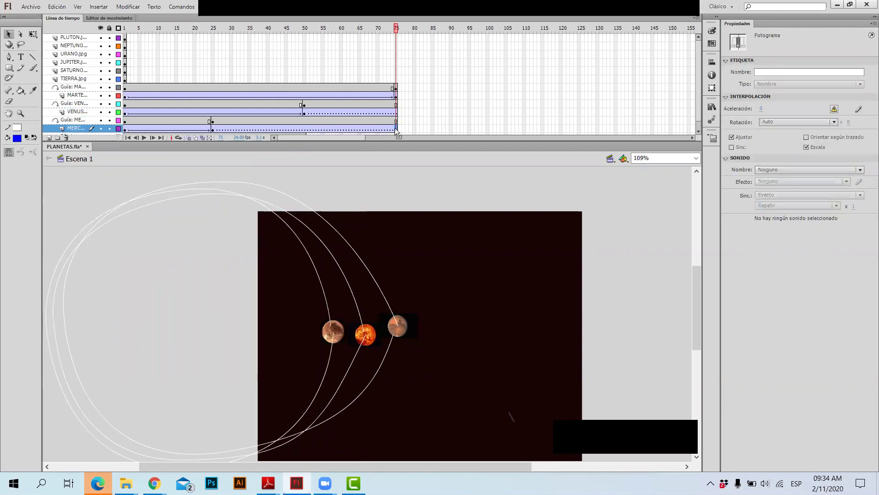
Extend the sun layer SOL.jpg to frame 75 with inserted frames.
scroll(393, 120, "down", 1)
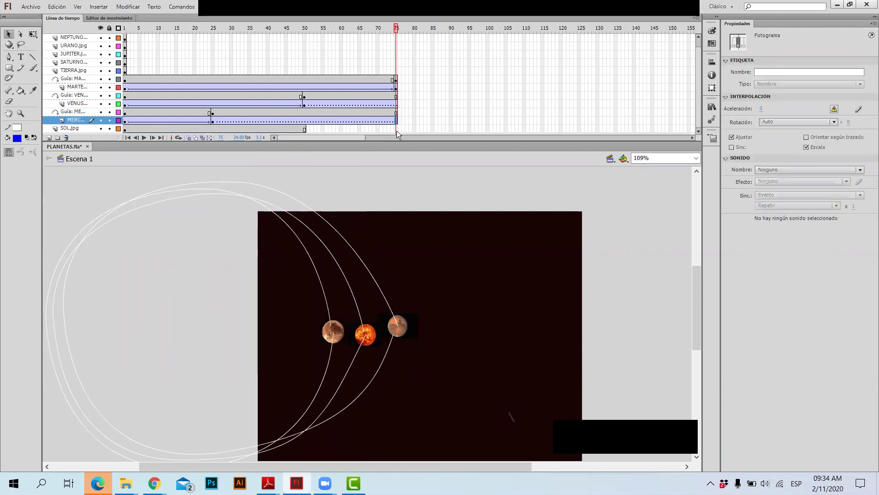
left_click(397, 129)
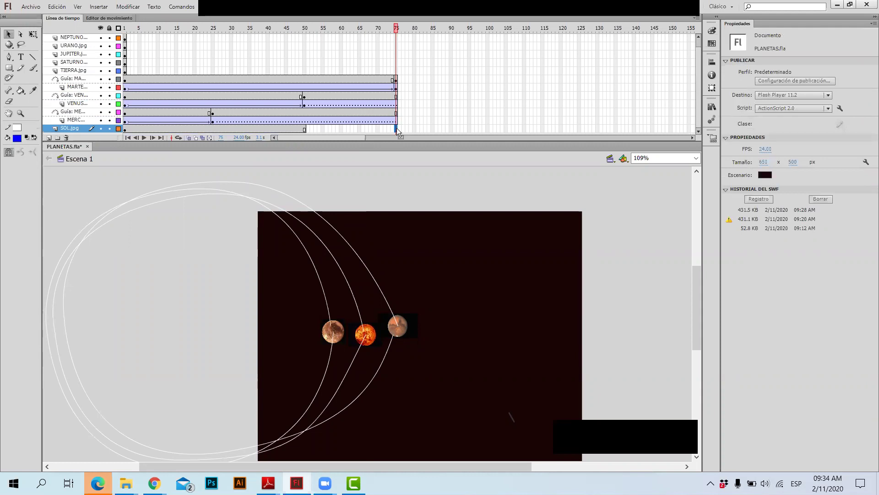
key("F5")
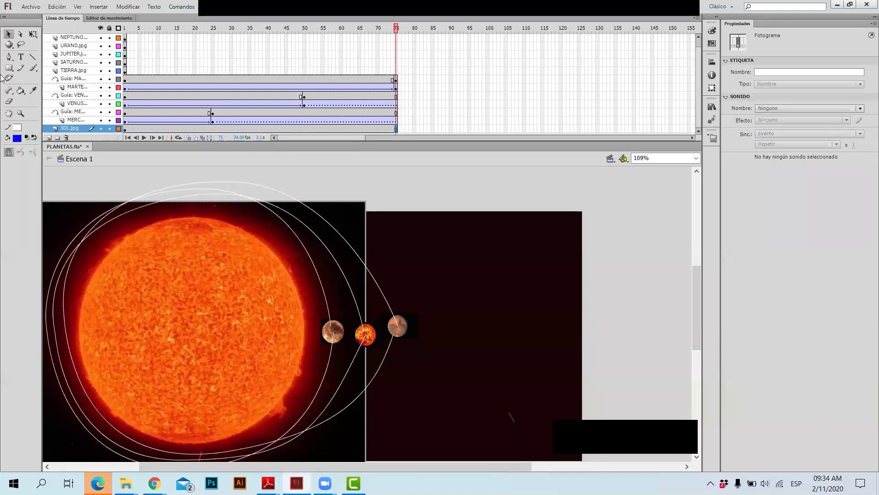
Snap Mars to the upper end of its orbit path in frame 1 and to the path's lower end in frame 75.
left_click(9, 114)
left_click(21, 114)
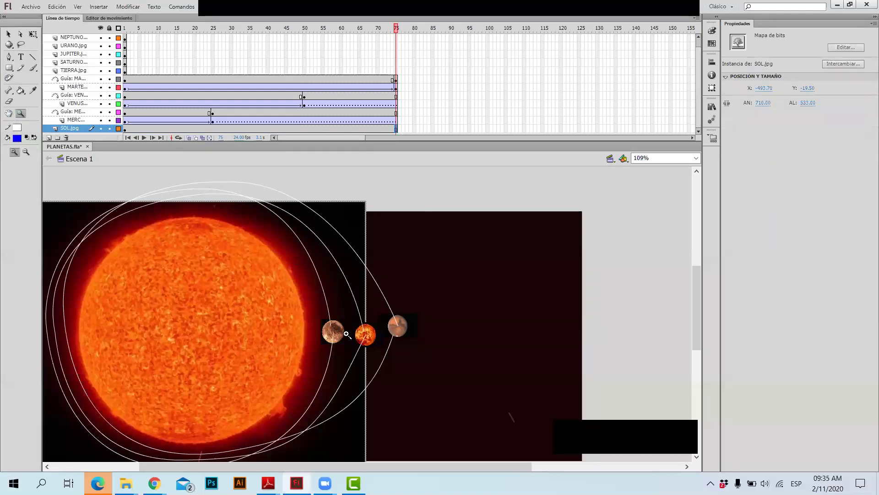
left_click(400, 324)
left_click(386, 325)
left_click(8, 34)
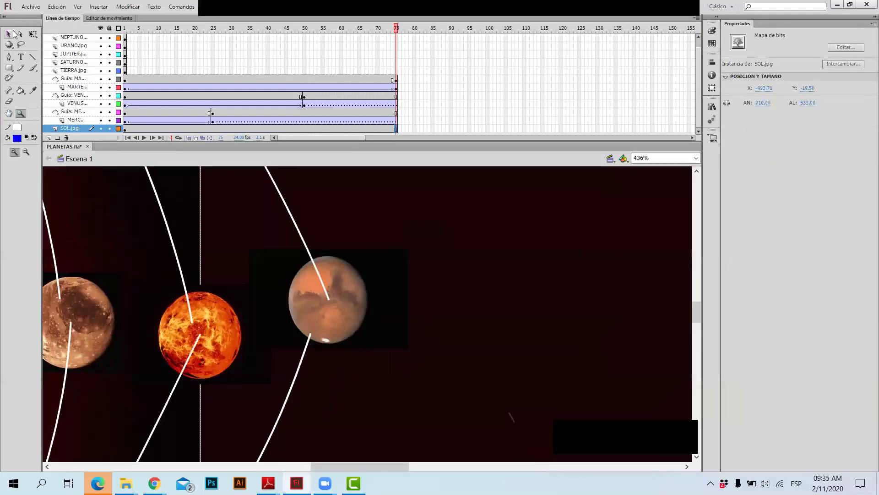
left_click(128, 79)
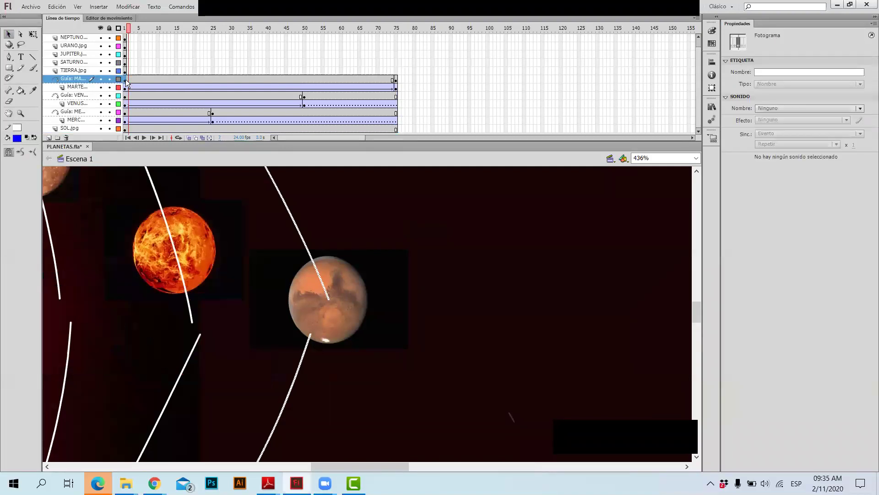
left_click(125, 79)
left_click_drag(356, 311, 358, 311)
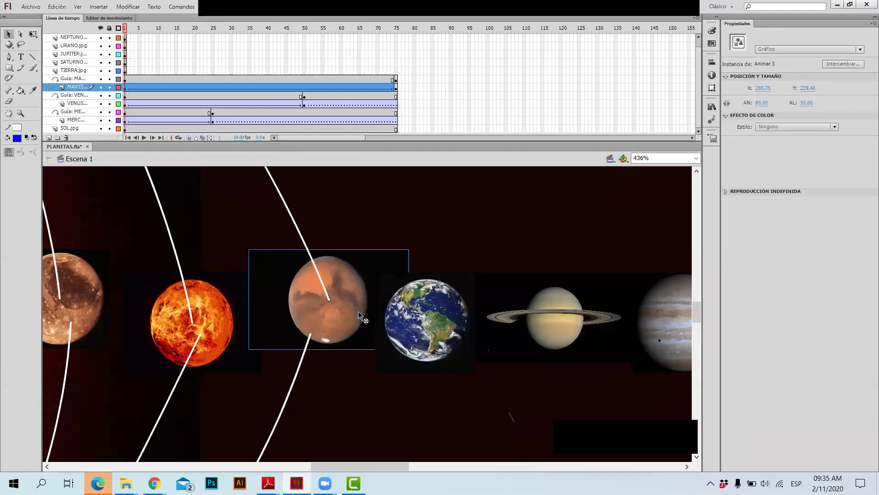
left_click(396, 78)
left_click_drag(334, 349, 341, 353)
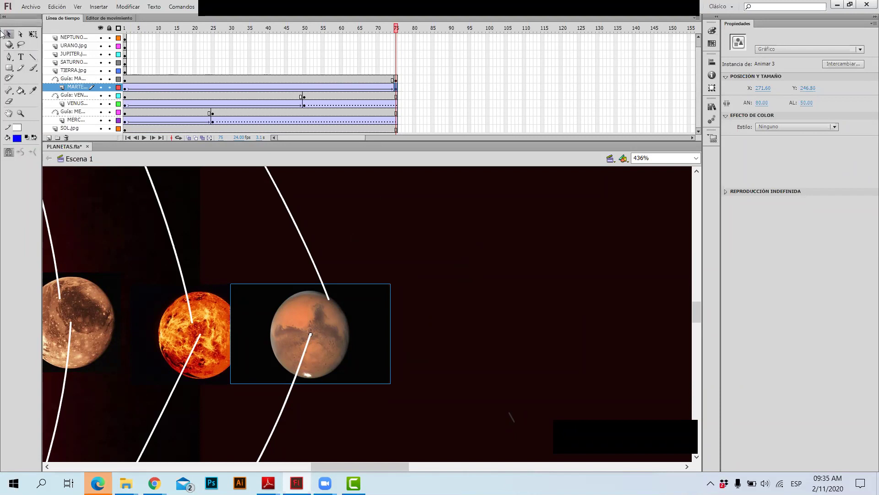
Play the animation on the timeline and test the movie to check the orbits of Mercury, Venus and Mars.
left_click(20, 113)
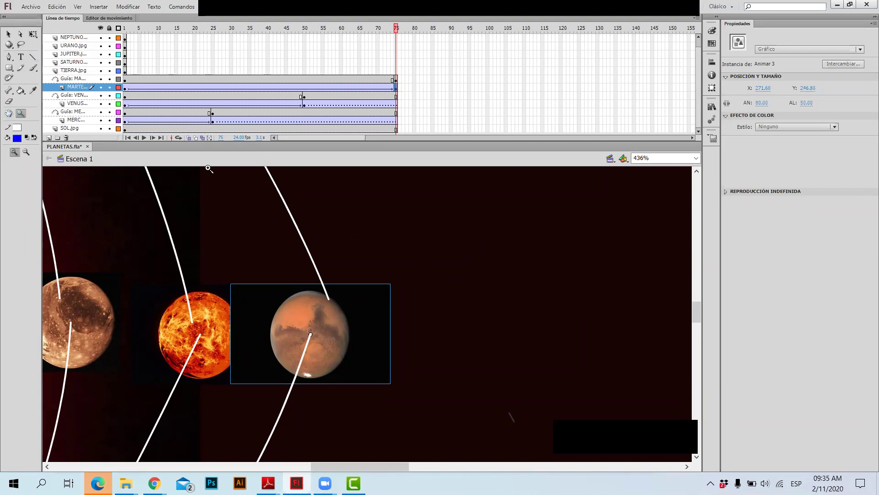
left_click(371, 252, "alt")
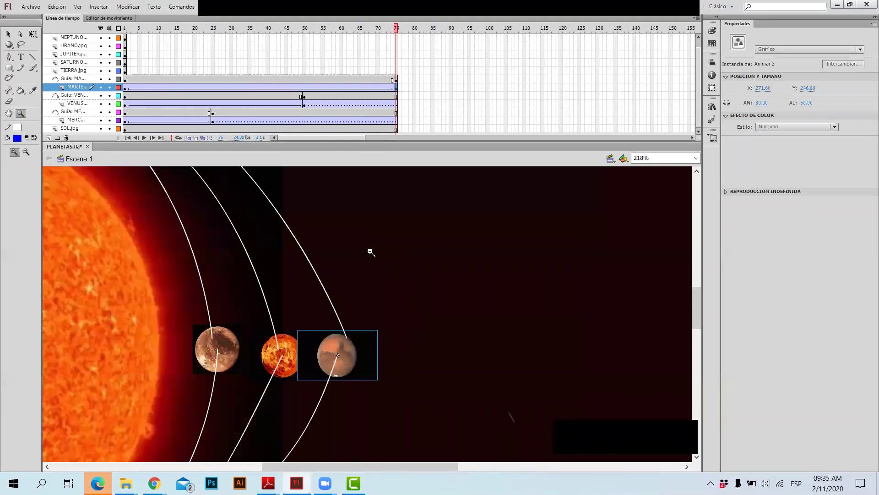
left_click(371, 252, "alt")
scroll(371, 252, "down", 3)
scroll(370, 252, "up", 1)
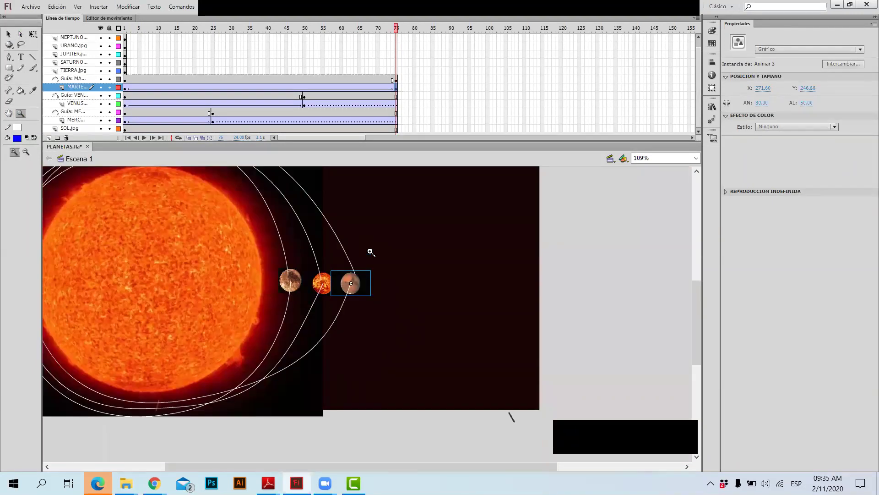
key("Return")
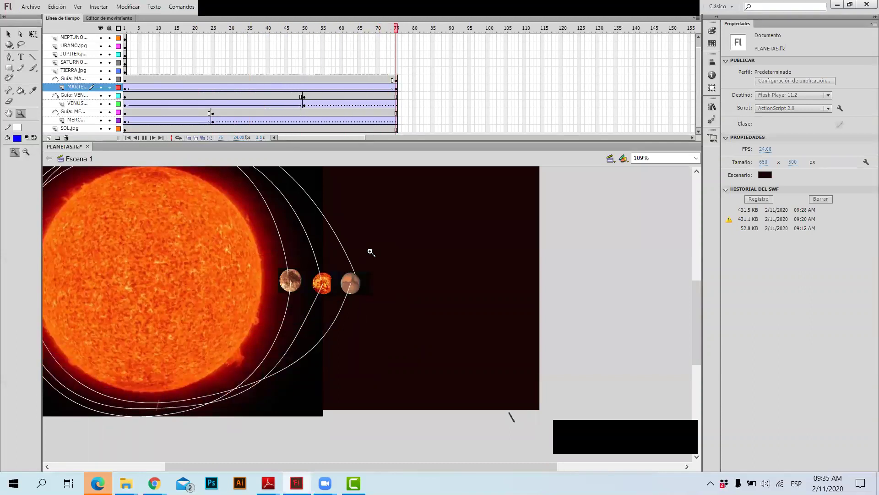
key("ctrl+Return")
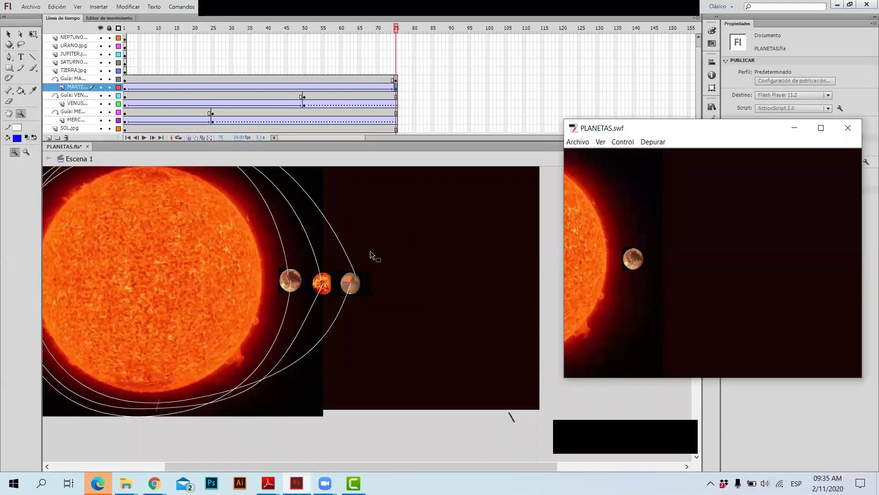